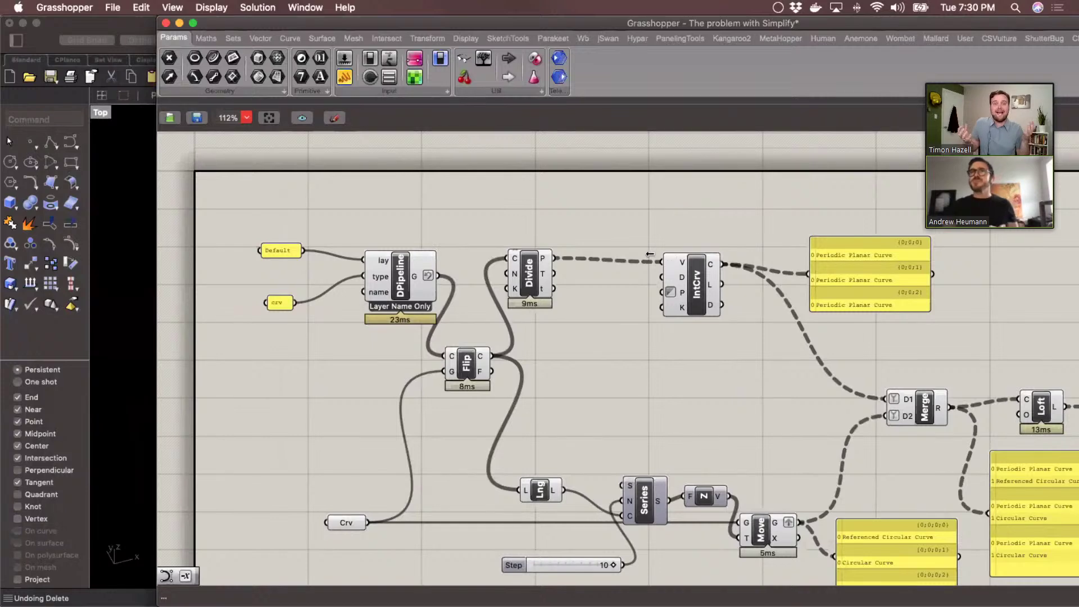
Arrange the Grasshopper window beside the Rhino viewport so the lofted geometry is exposed, viewed at an angle
key(ctrl+alt+Right)
drag(596, 255, 541, 252)
click(506, 237)
key(super+shift+e)
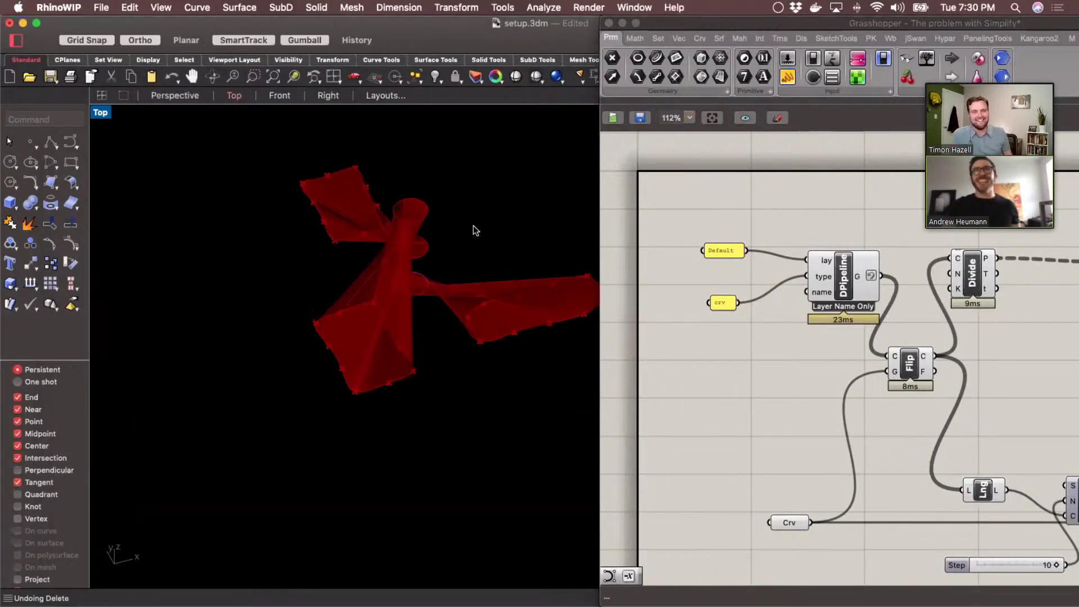
right_drag(337, 337, 381, 280)
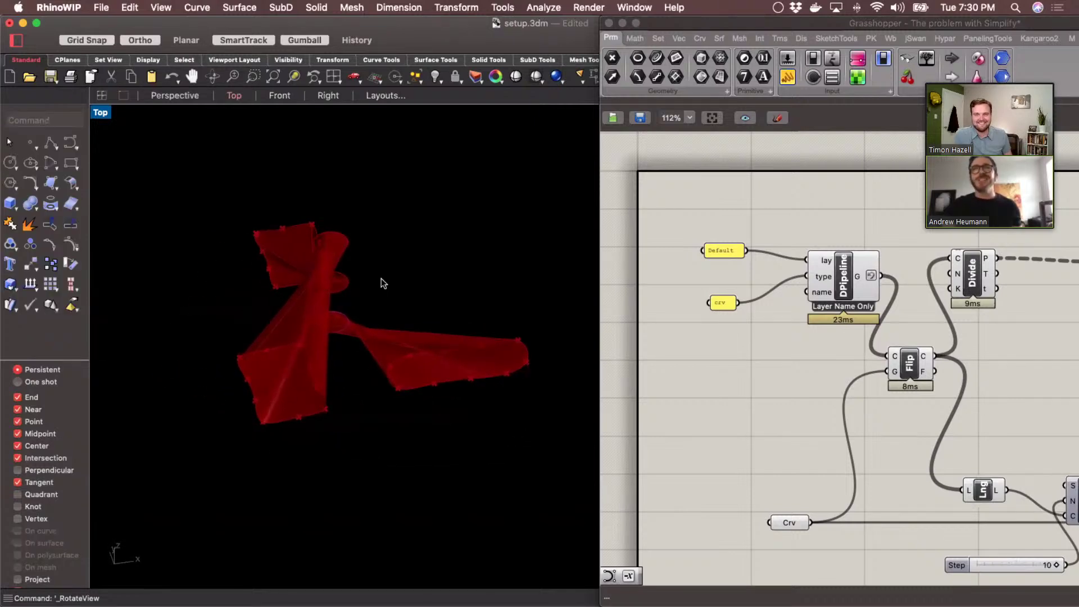
Select the DPipeline component to highlight its source curves in the Rhino viewport
click(1030, 410)
scroll(1028, 411, right, 5)
scroll(1013, 416, down, 5)
scroll(1013, 417, right, 5)
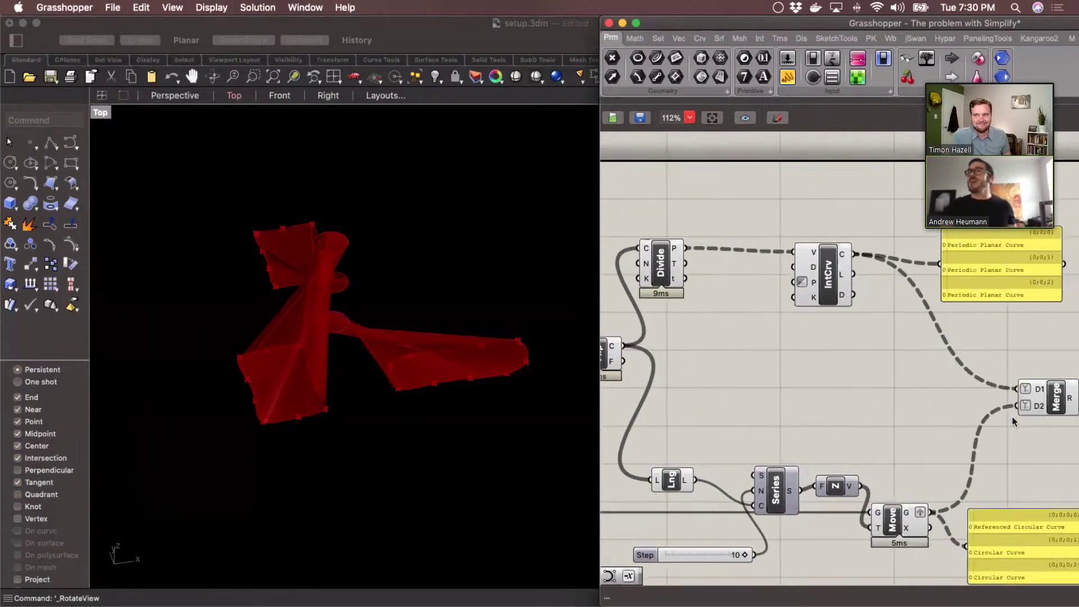
scroll(1013, 417, down, 2)
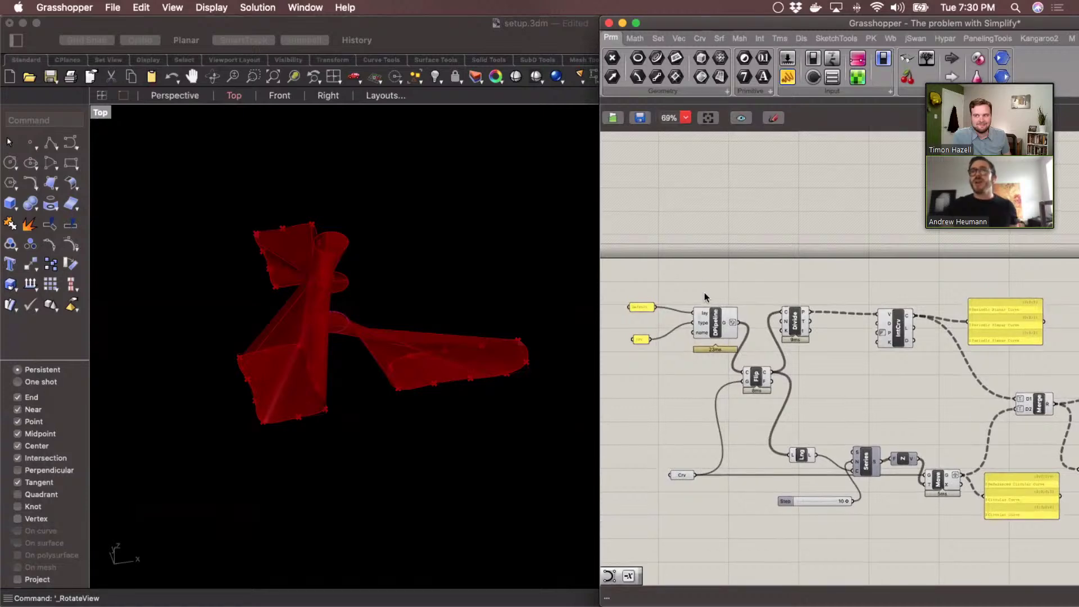
click(702, 312)
drag(702, 312, 691, 313)
Switch the Rhino viewport to Shaded display and view the lofts obliquely from above
click(441, 426)
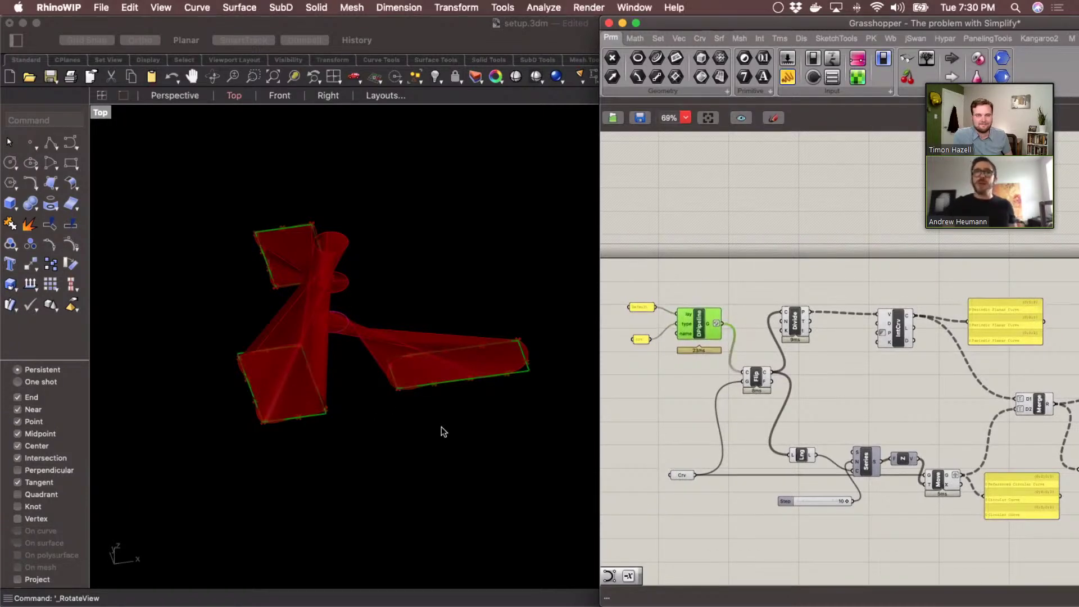
mouse_move(440, 427)
mouse_down()
mouse_move(422, 343)
mouse_move(376, 498)
mouse_up()
key(ctrl+alt+s)
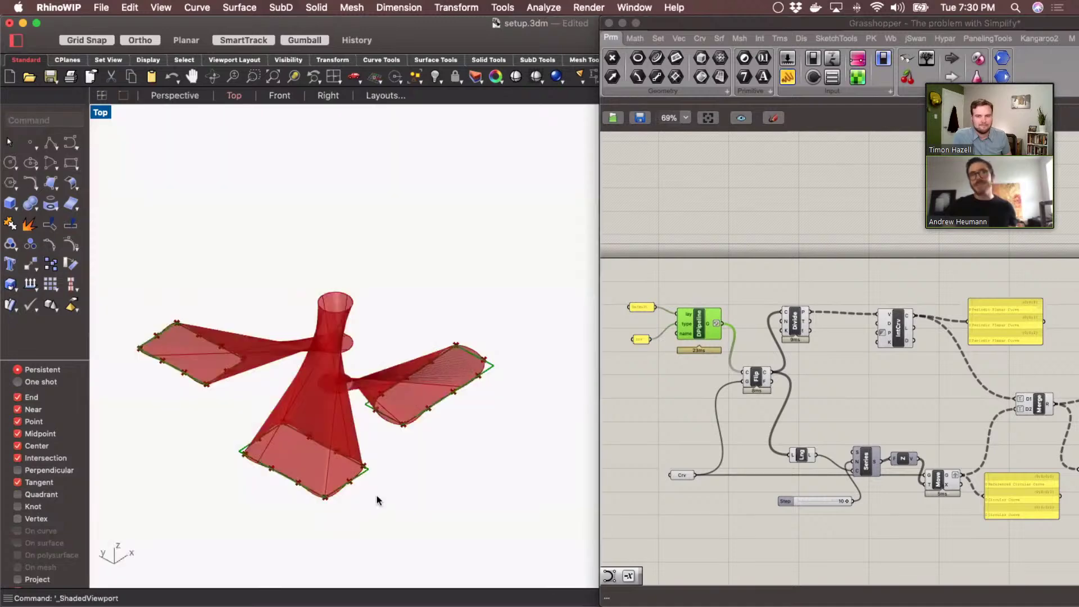
ctrl+shift+right_drag(375, 499, 362, 471)
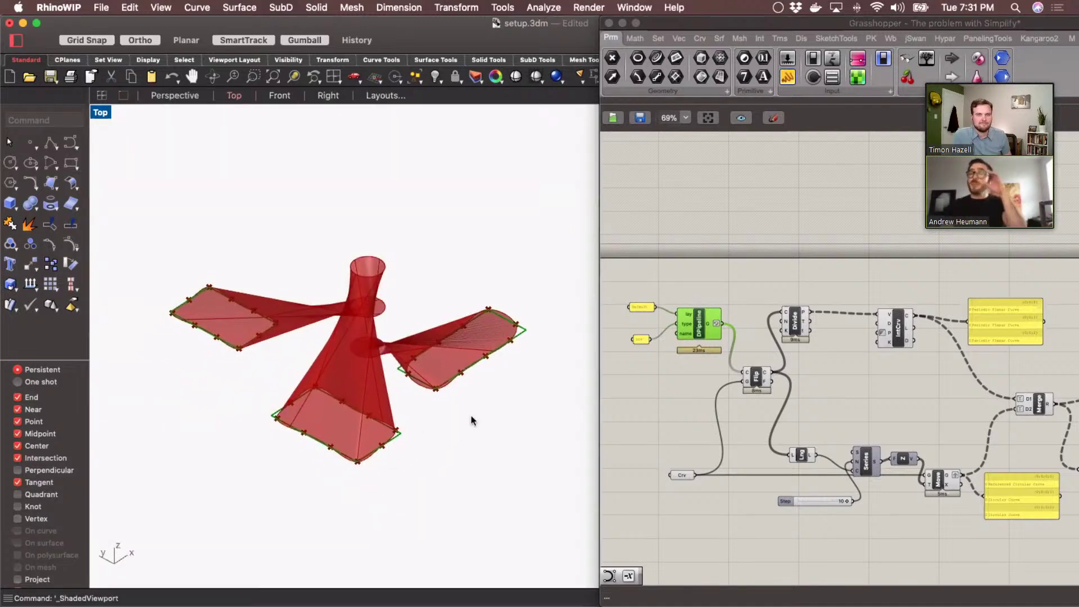
Highlight the IntCrv output curves and the moved circles from the Move component in the viewport
click(683, 349)
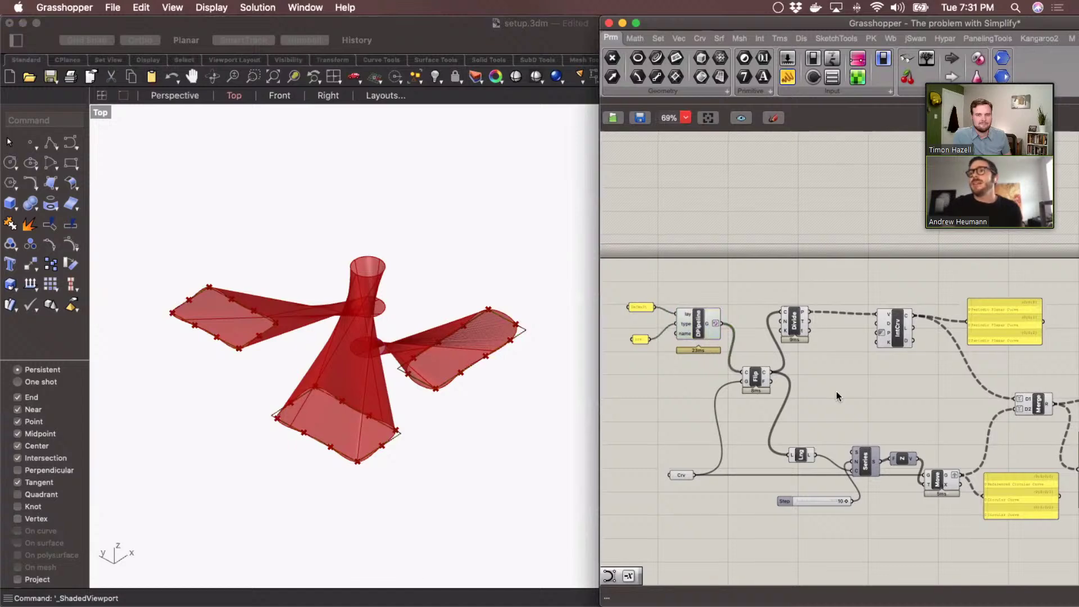
right_drag(836, 391, 788, 356)
drag(836, 305, 830, 300)
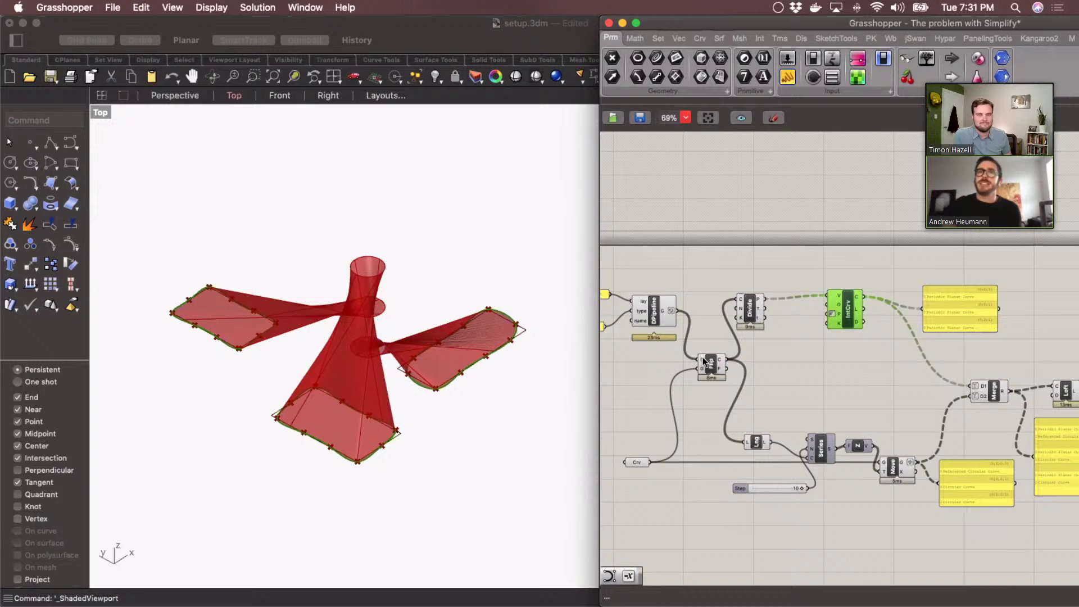
click(892, 466)
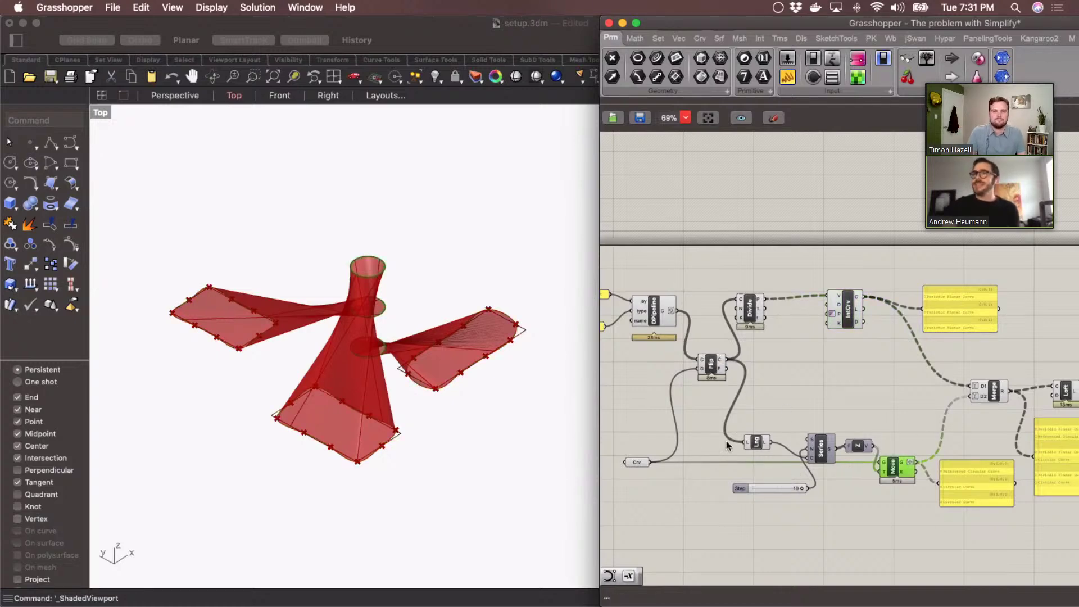
click(453, 434)
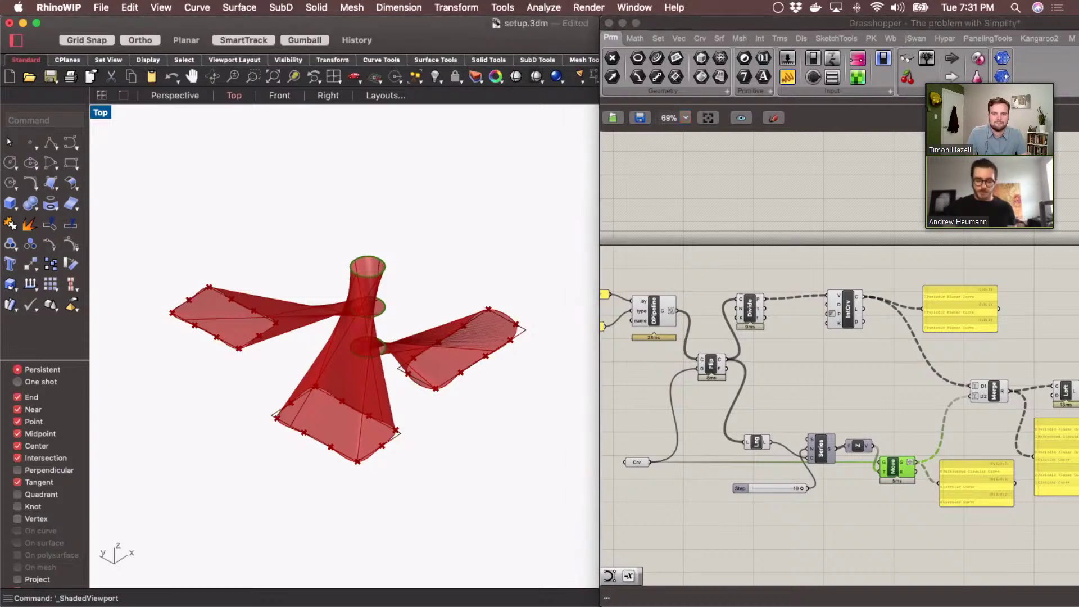
text(rectangle)
key(Return)
click(304, 244)
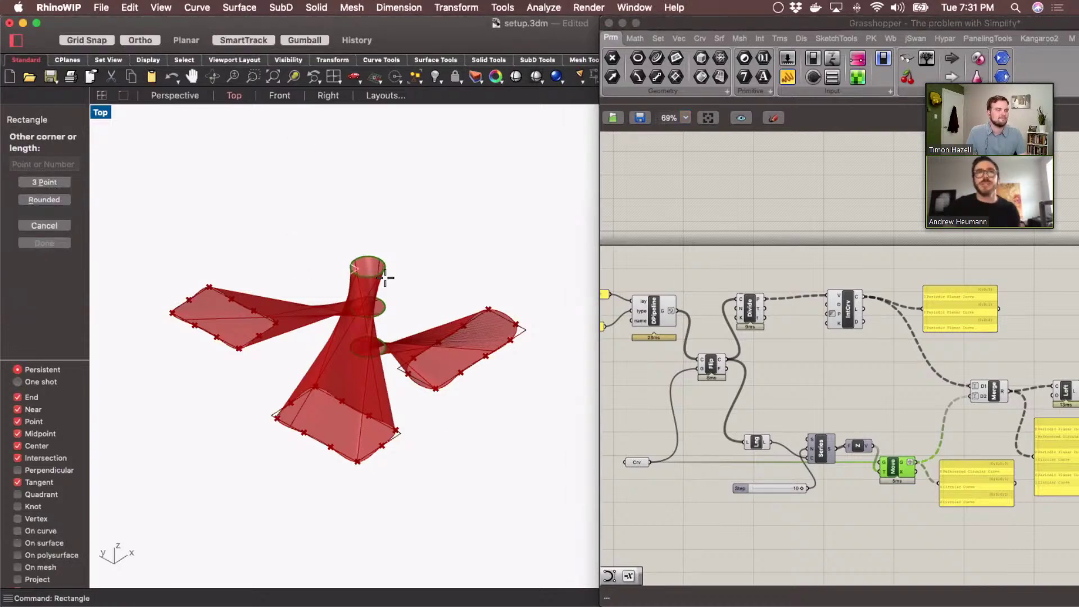
key(Escape)
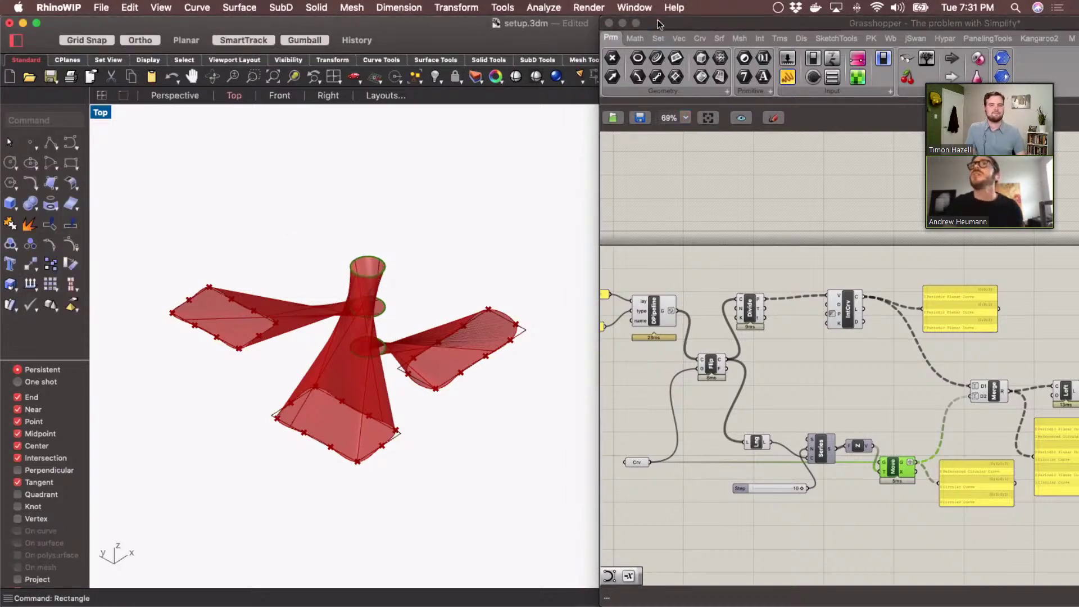
Draw another rectangle behind the existing ones in Rhino, temporarily moving the Grasshopper window out of the way
drag(663, 23, 617, 469)
click(1003, 417)
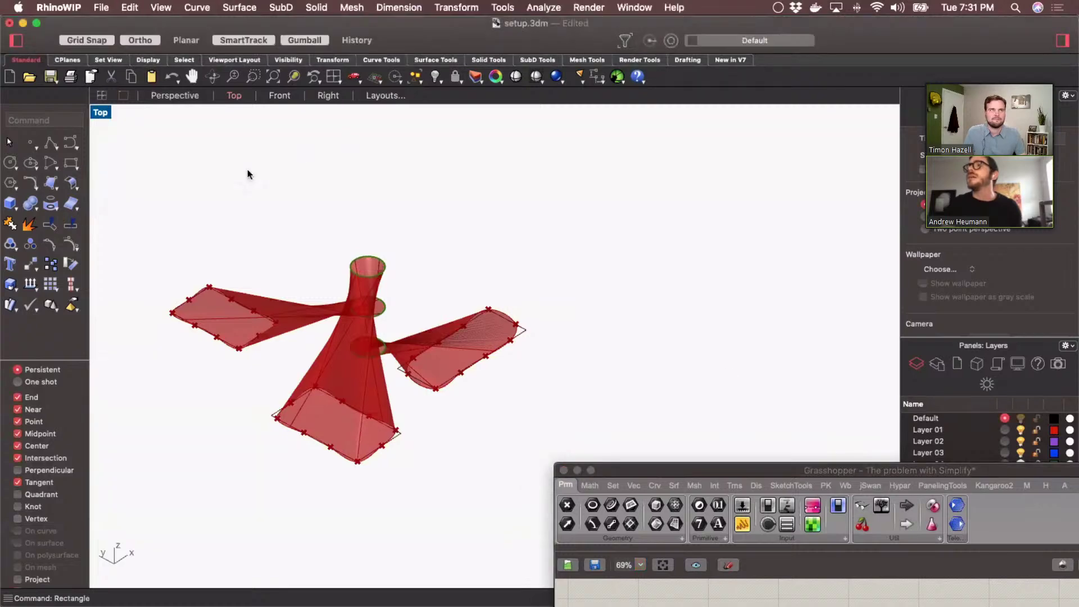
key(Return)
click(298, 235)
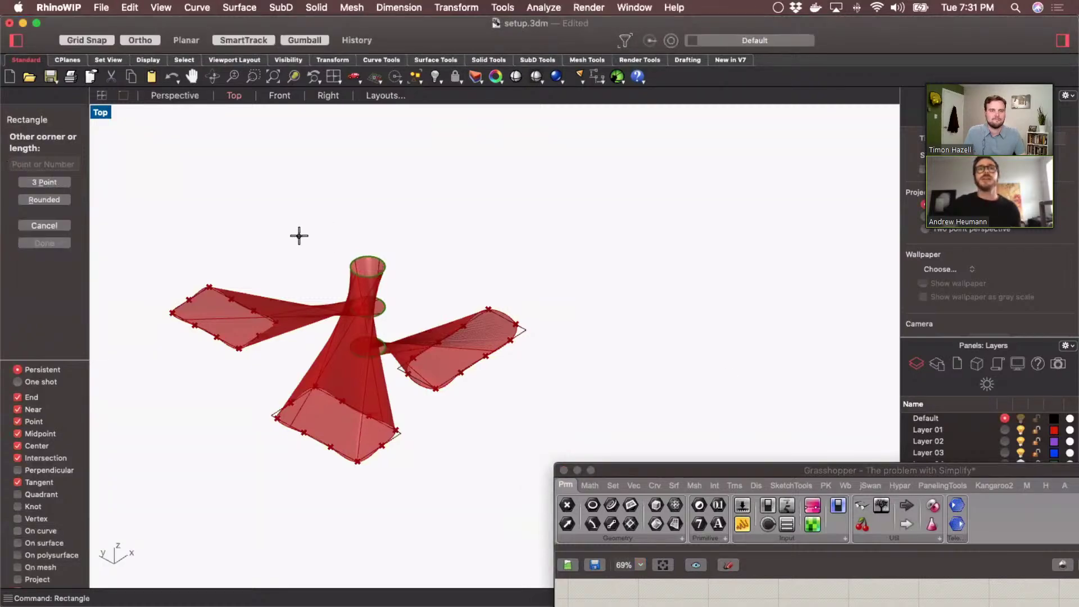
click(322, 298)
drag(684, 472, 711, 70)
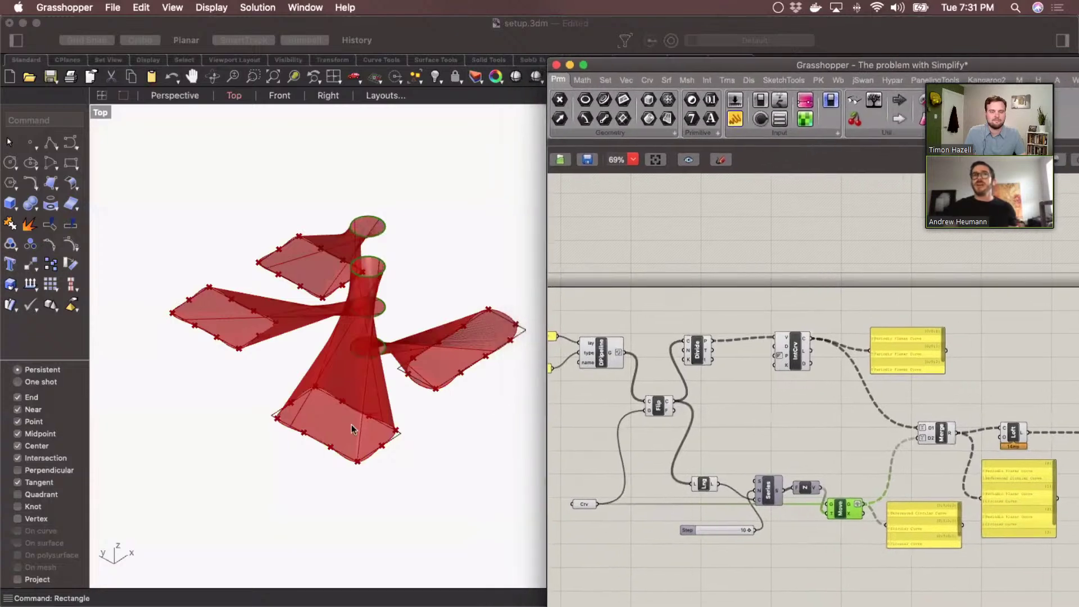
Delete every base rectangle except the frontmost one and select the remaining rectangle
click(398, 236)
drag(416, 227, 250, 336)
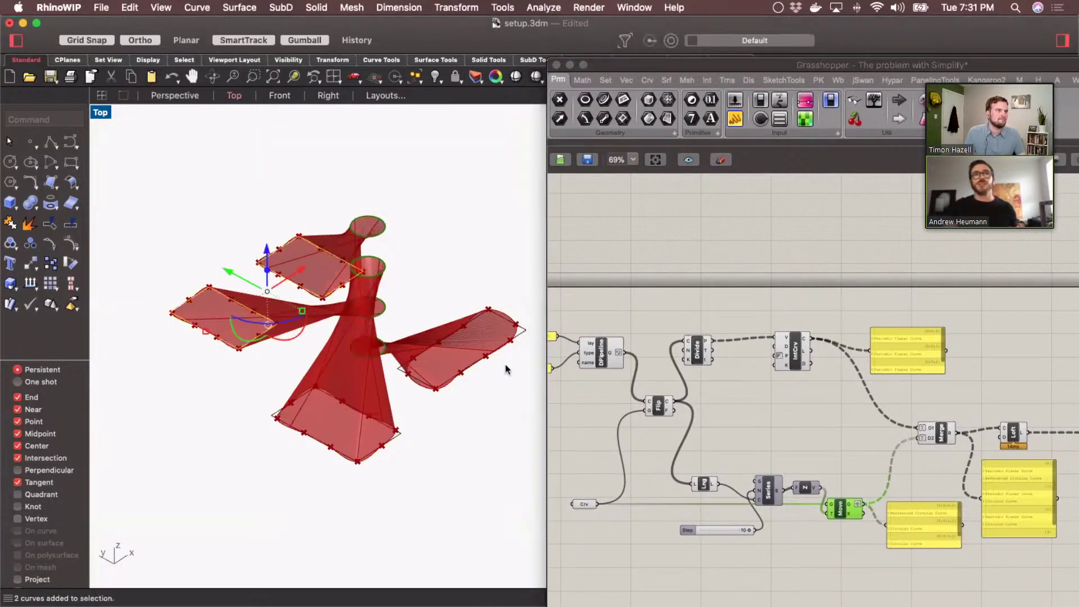
shift+click(411, 380)
key(Delete)
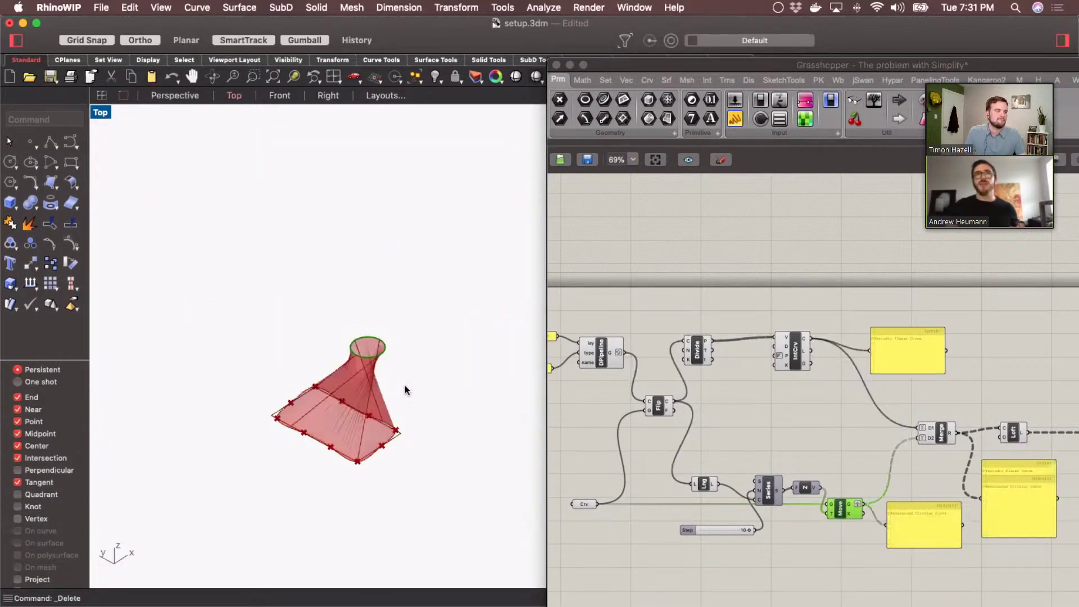
click(377, 454)
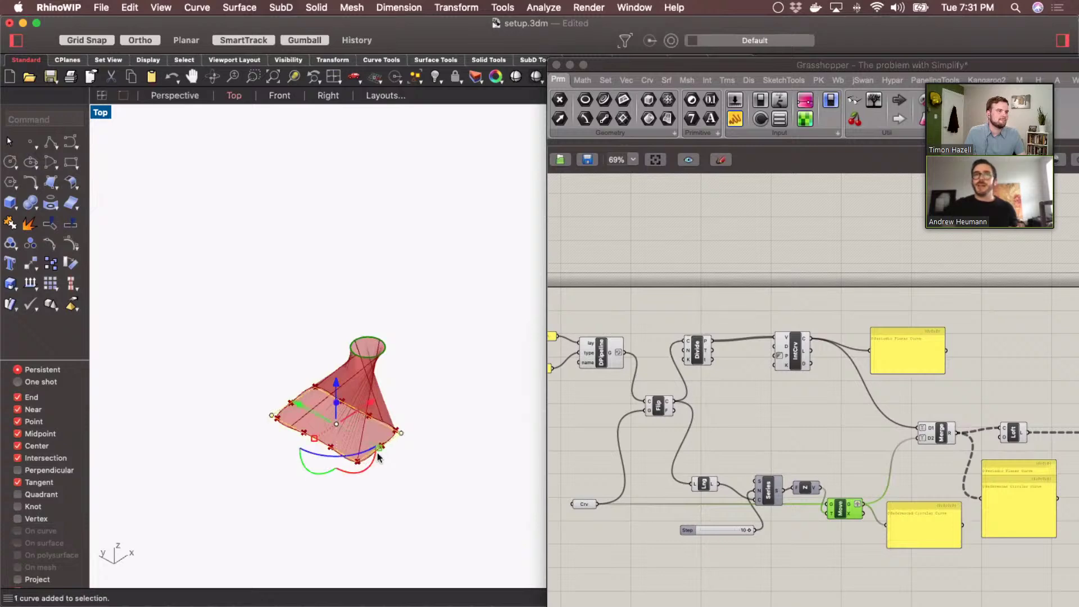
Examine the branch paths in the Merge and Move output panels and the data entering Loft's curve input
click(970, 517)
scroll(996, 531, up, 6)
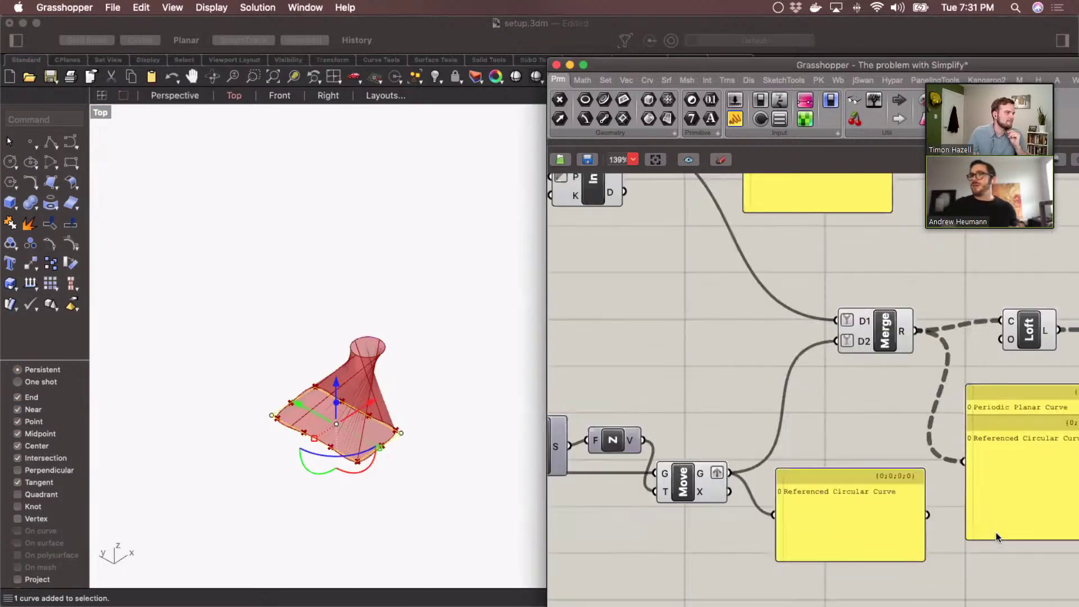
scroll(996, 532, right, 10)
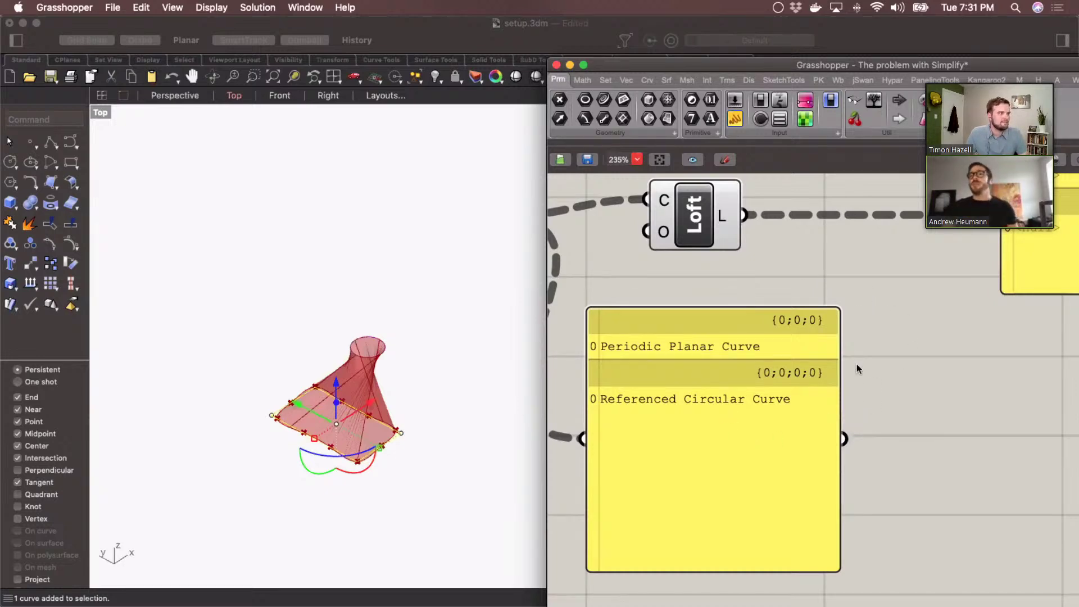
scroll(856, 363, down, 2)
scroll(789, 380, left, 5)
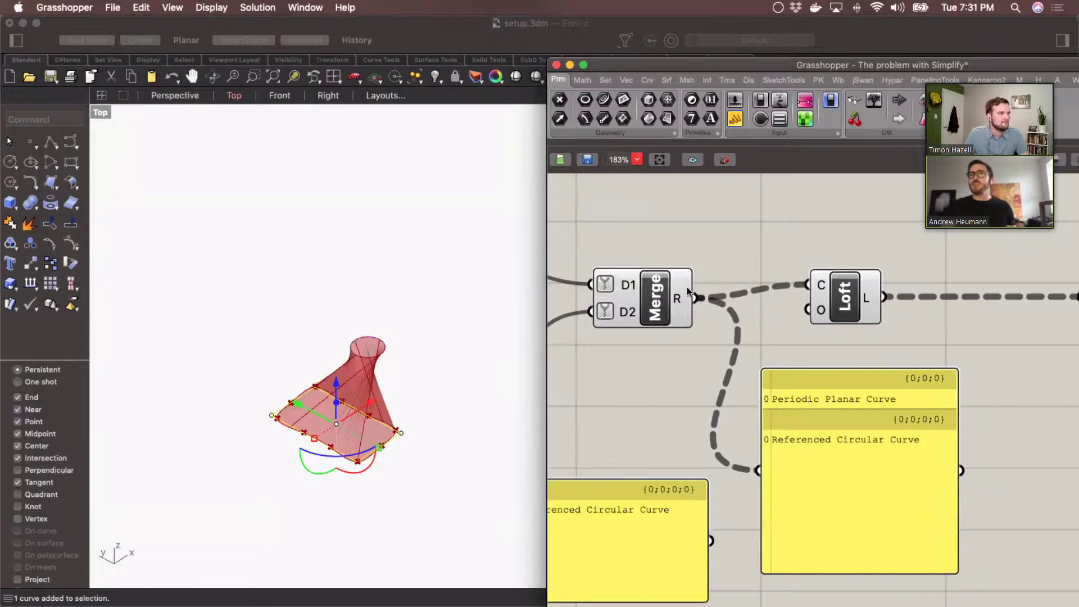
mouse_move(818, 287)
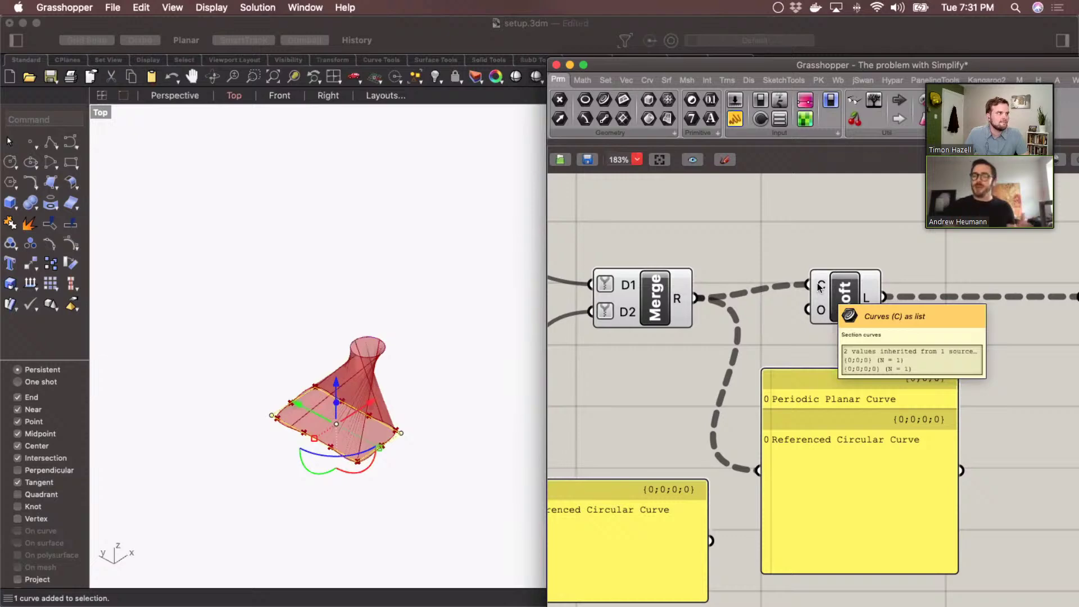
scroll(777, 271, down, 4)
scroll(778, 271, up, 3)
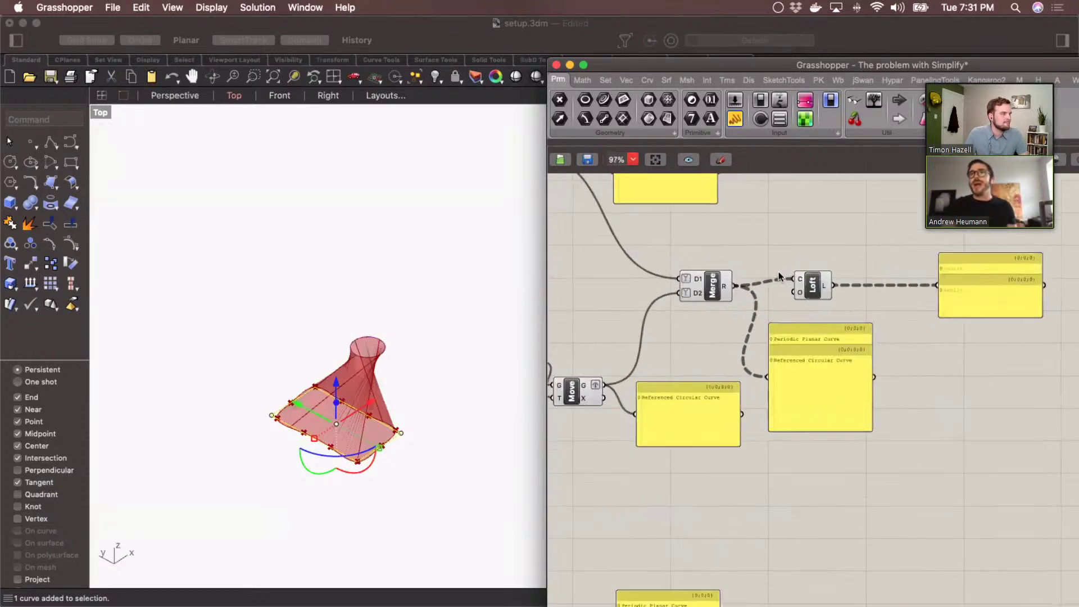
scroll(778, 271, down, 3)
scroll(771, 278, up, 2)
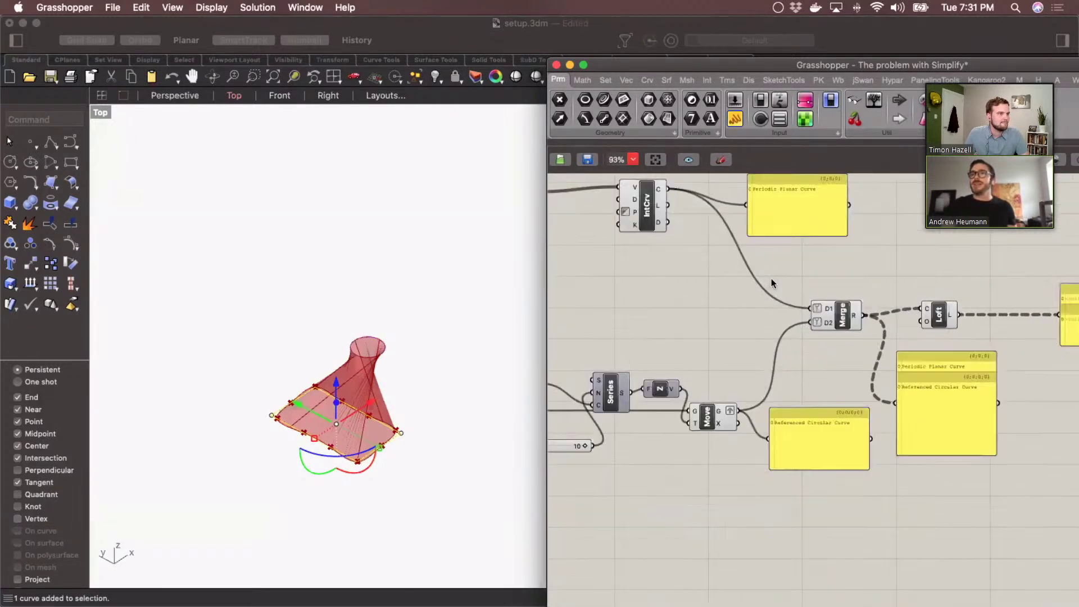
Turn off Simplify on the D1 and D2 inputs of the Merge component
scroll(890, 328, up, 3)
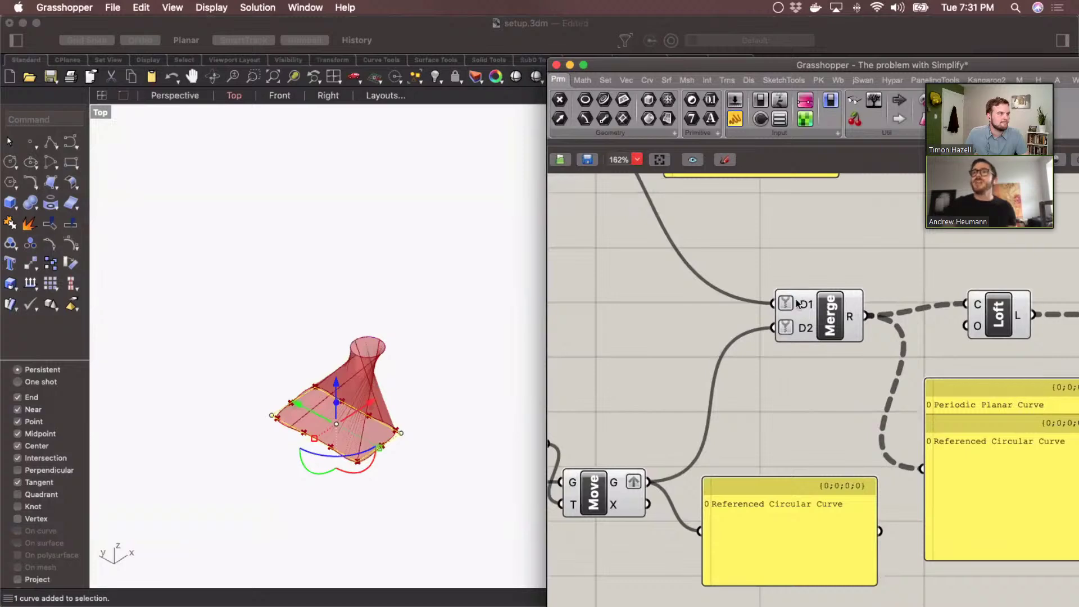
right_click(797, 304)
click(835, 424)
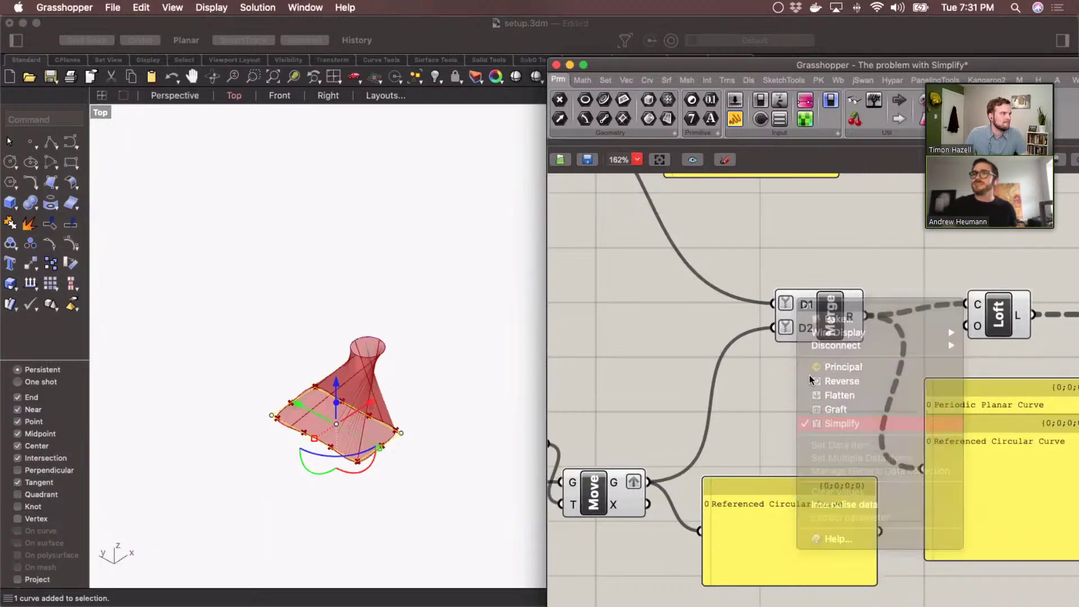
right_click(804, 327)
click(840, 441)
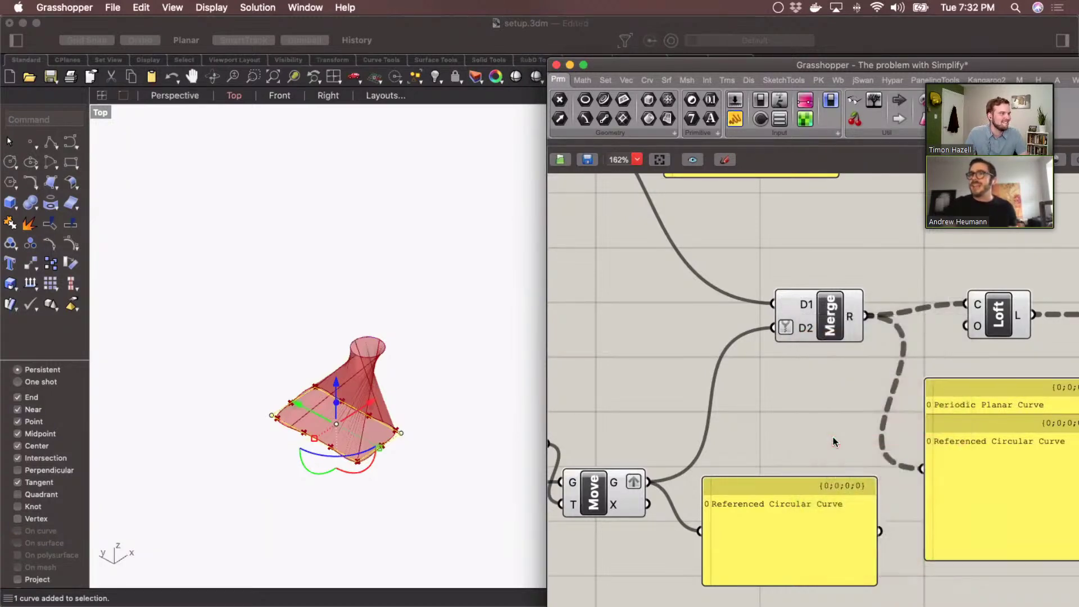
Stack the IntCrv output panel directly behind the Move output panel so both path headers line up
scroll(825, 424, left, 5)
scroll(825, 424, up, 2)
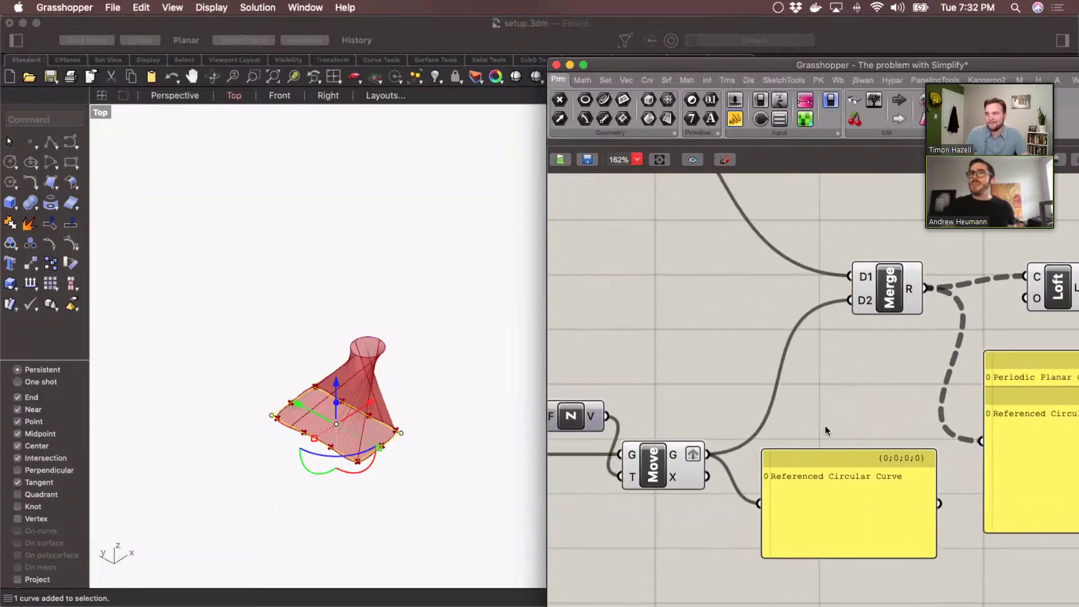
scroll(816, 473, down, 2)
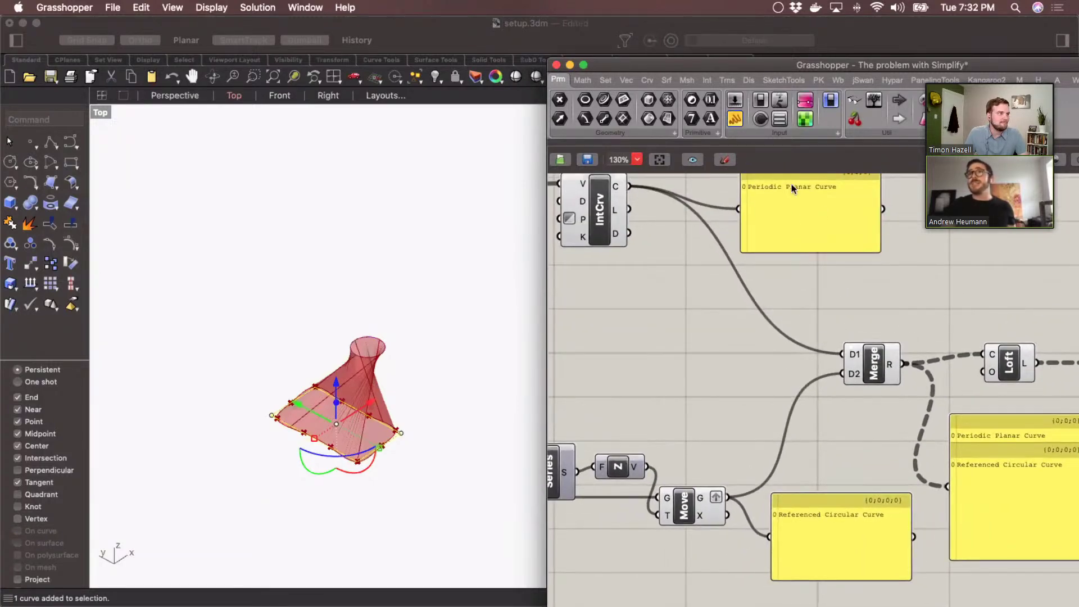
drag(797, 214, 720, 396)
drag(860, 545, 803, 489)
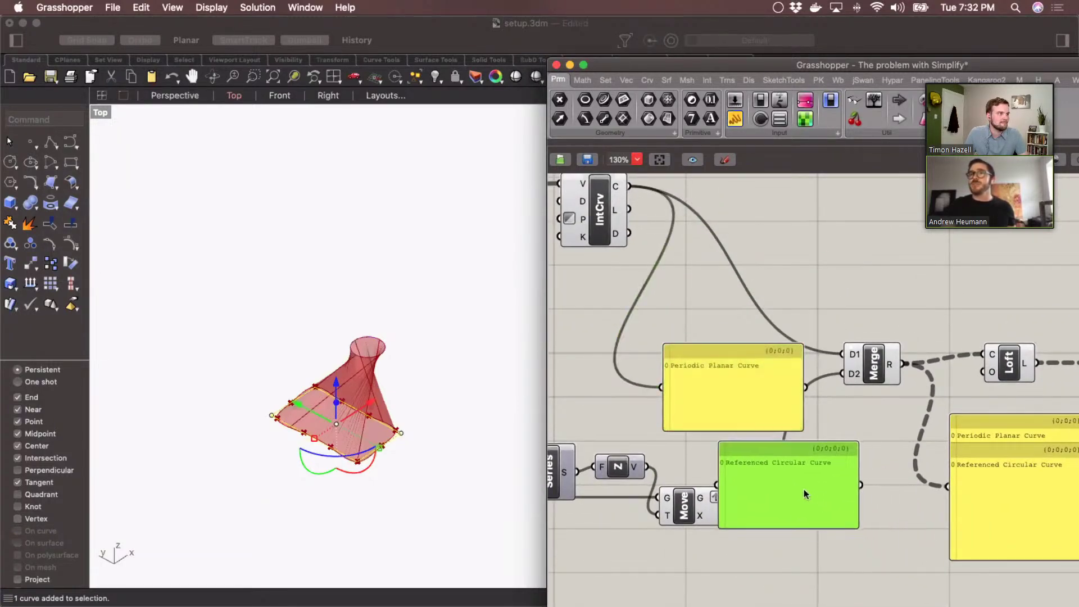
drag(738, 372, 793, 450)
click(882, 443)
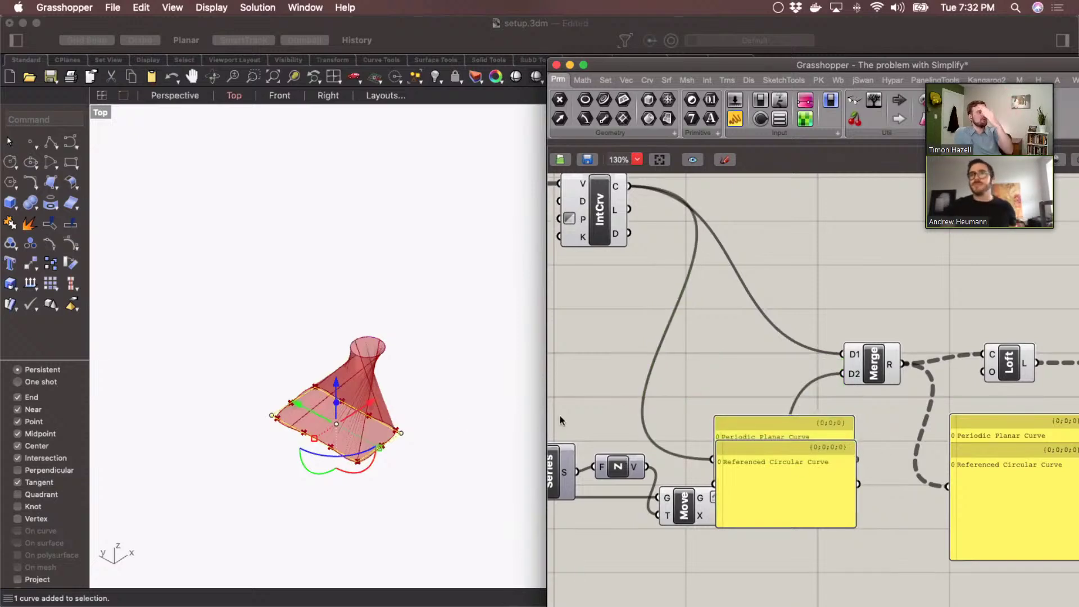
Compare the branch paths of the two stacked panels and clear the rectangle's selection in the Rhino viewport
scroll(784, 469, up, 5)
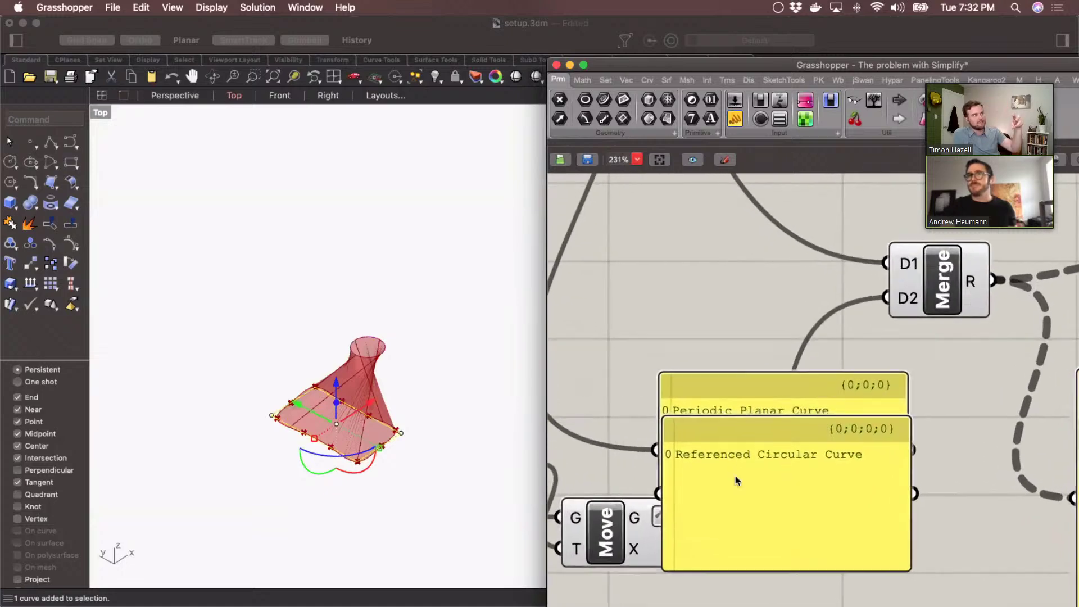
click(396, 307)
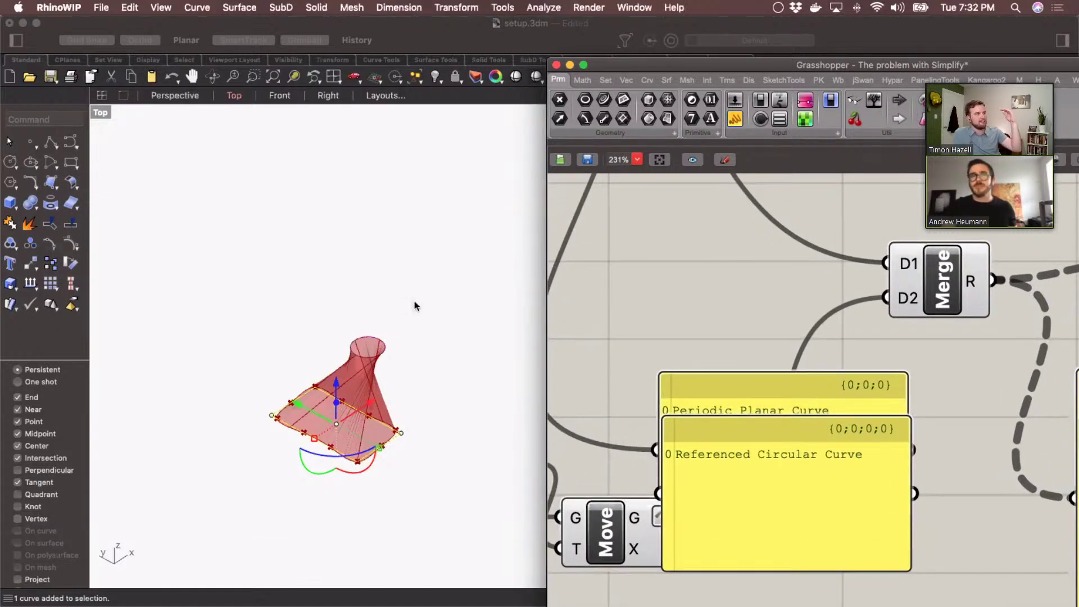
click(301, 289)
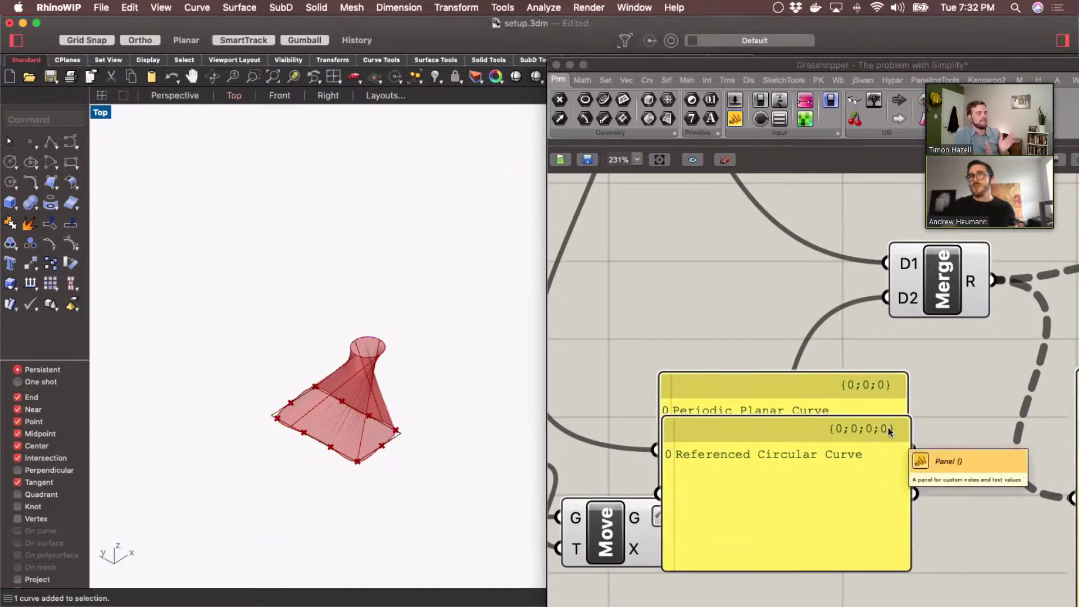
Highlight the Divide and IntCrv components to examine the branch feeding the rounded base curves
click(998, 424)
scroll(998, 419, down, 8)
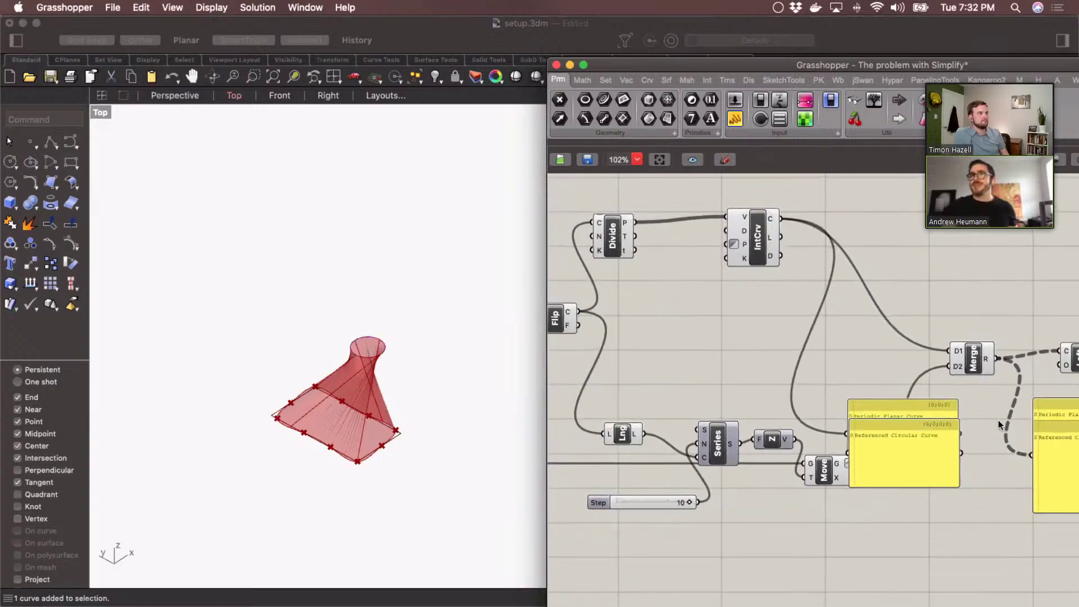
drag(820, 484, 959, 575)
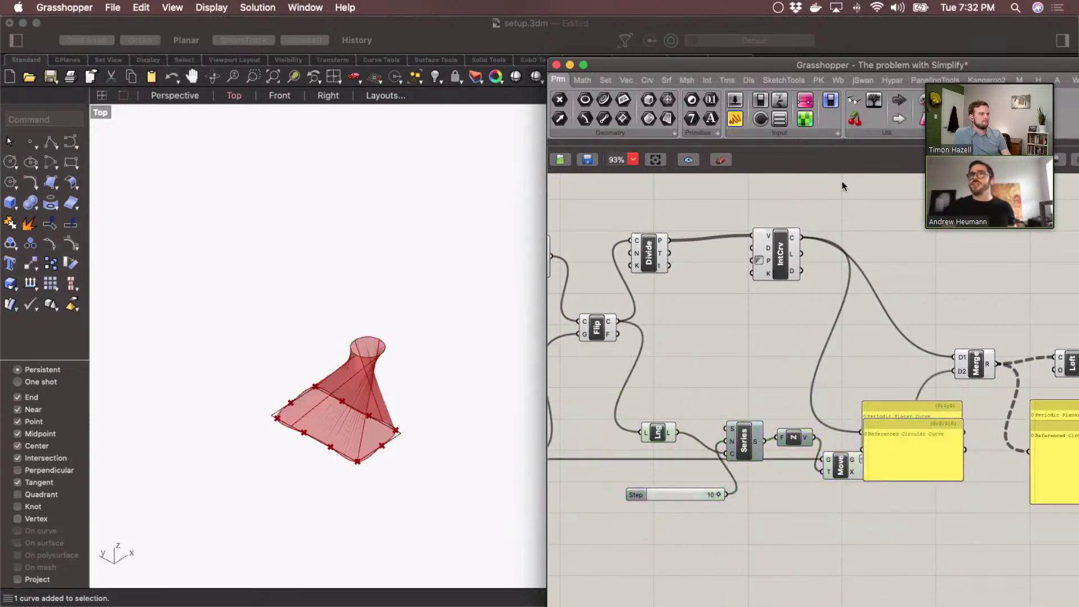
drag(842, 181, 640, 284)
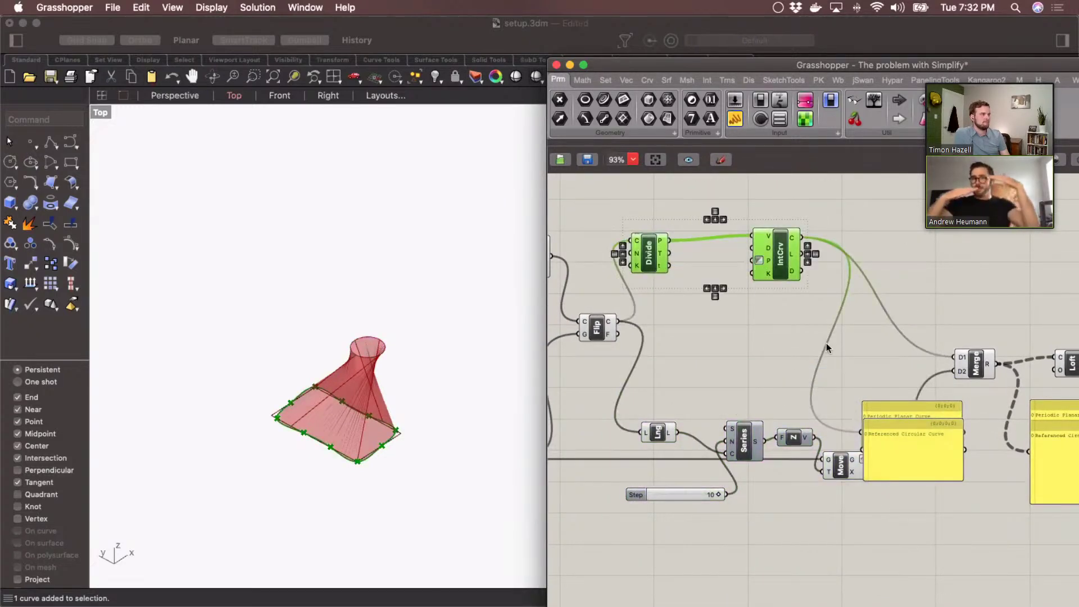
Draw two more rectangles in the Rhino Top viewport, one behind the existing rectangle and one beside it
click(337, 284)
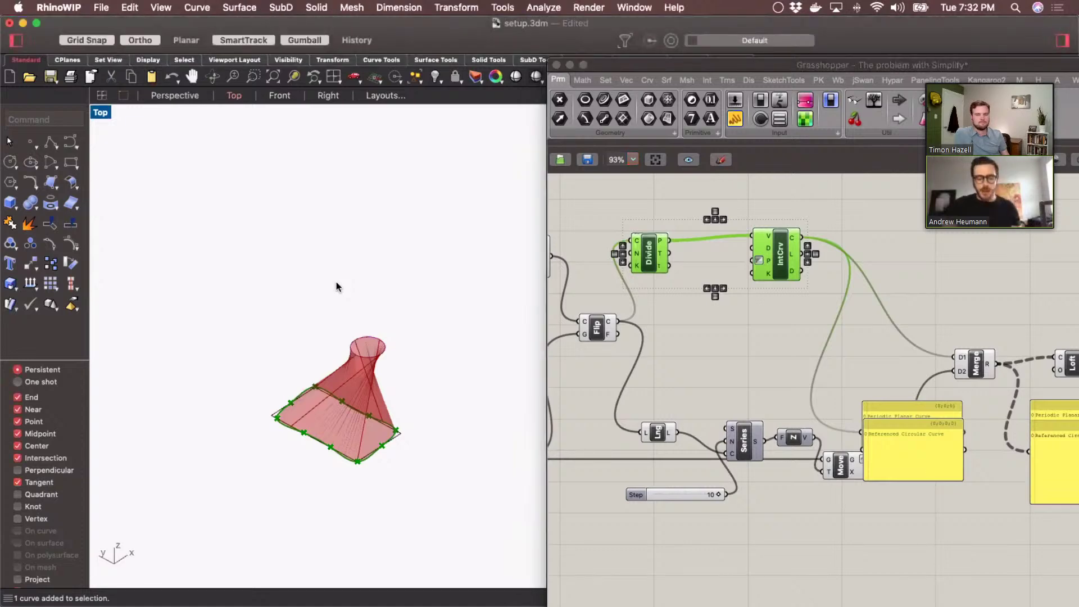
text(rectangle)
key(Return)
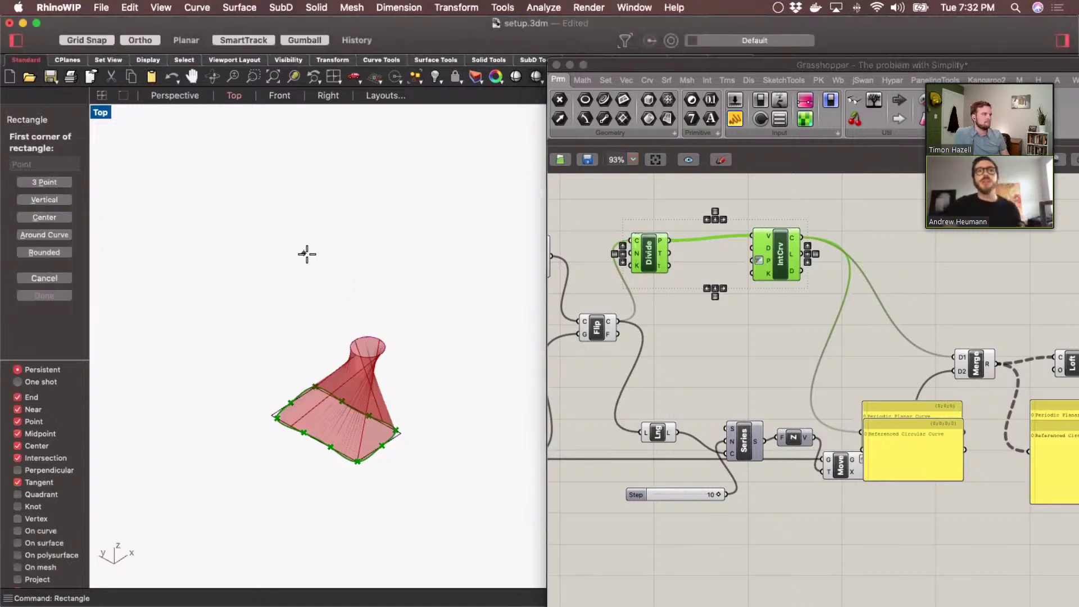
click(279, 263)
click(316, 338)
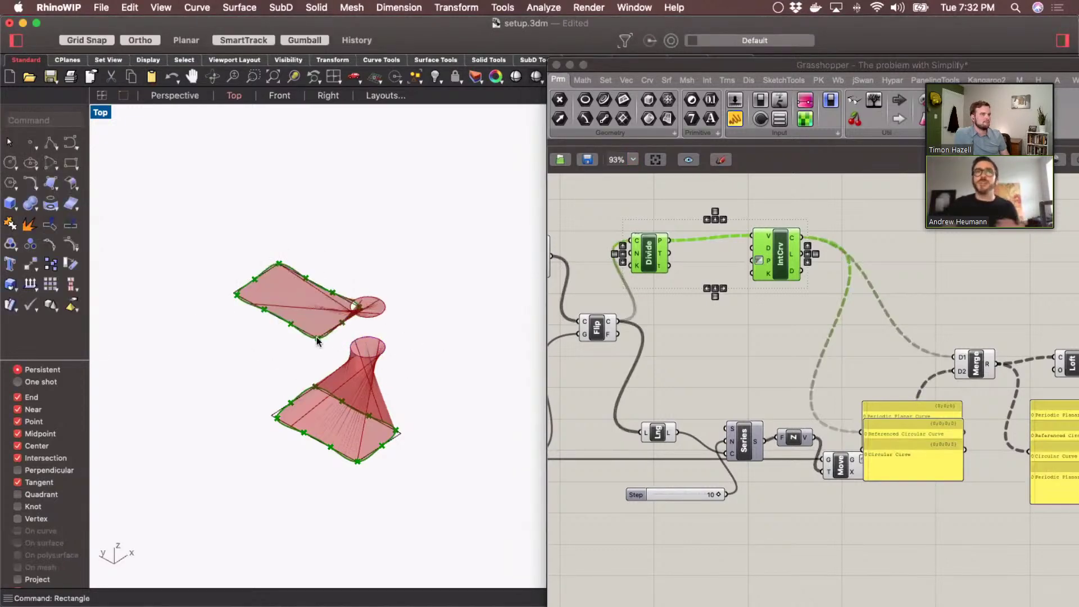
key(Return)
click(450, 338)
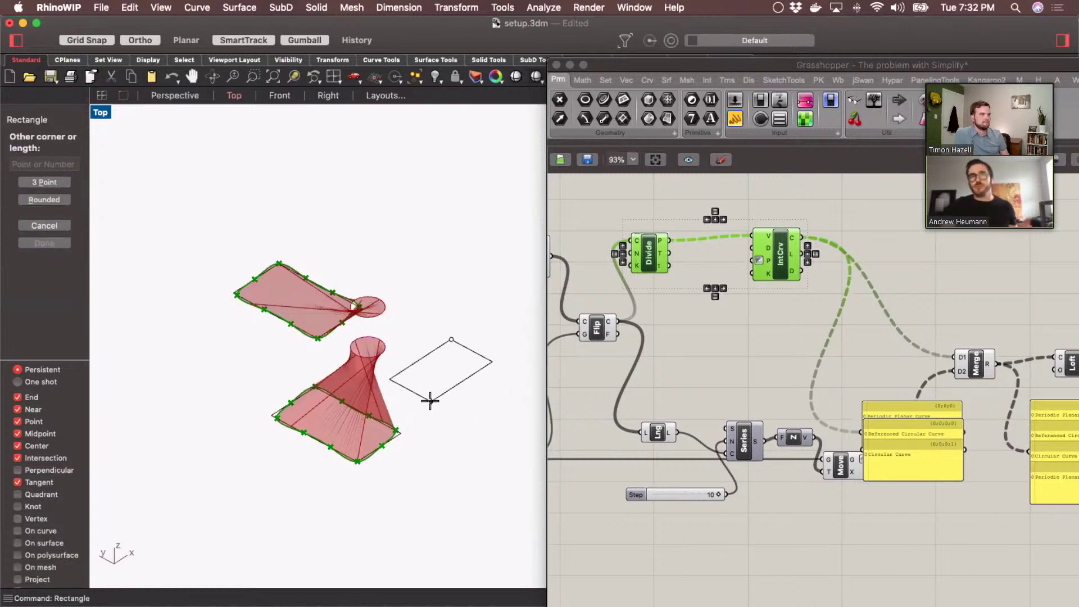
click(430, 399)
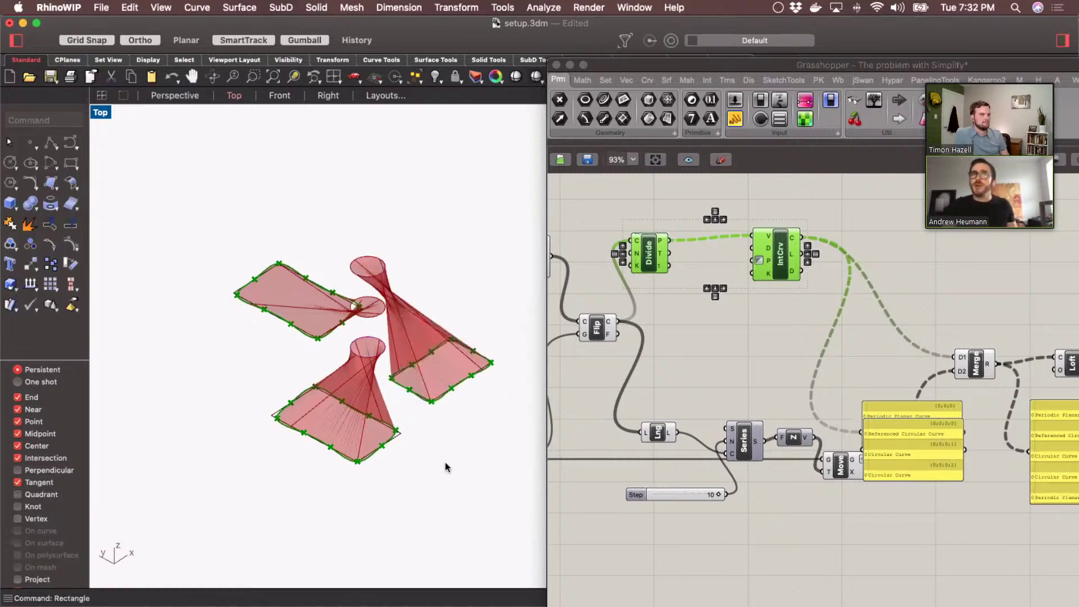
Move the Move output panel below the IntCrv output panel so the branch paths of both can be compared
click(865, 532)
drag(938, 438, 935, 495)
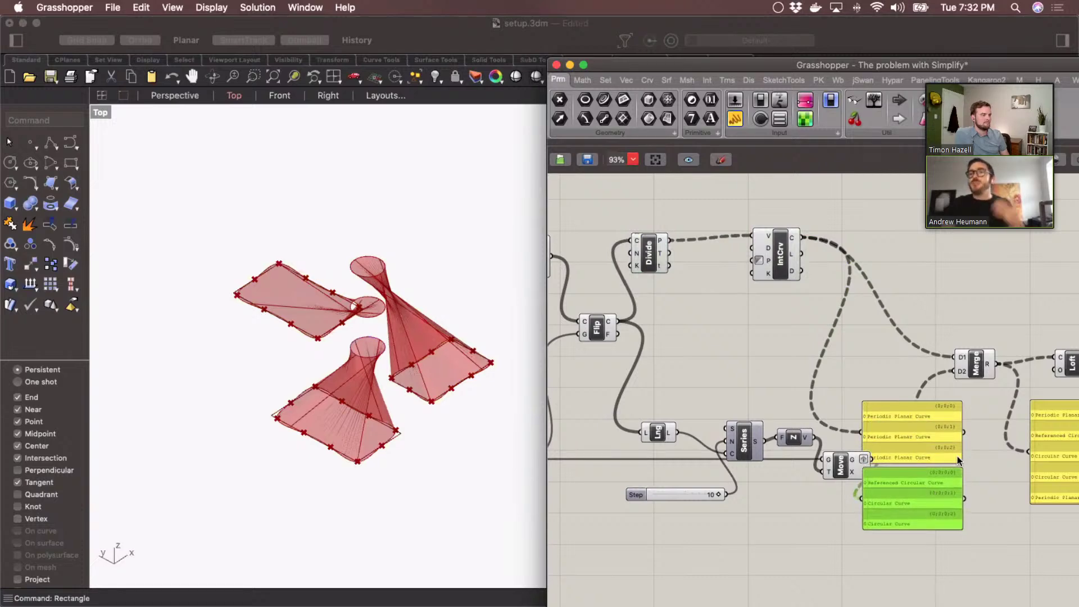
scroll(956, 456, up, 4)
click(1044, 507)
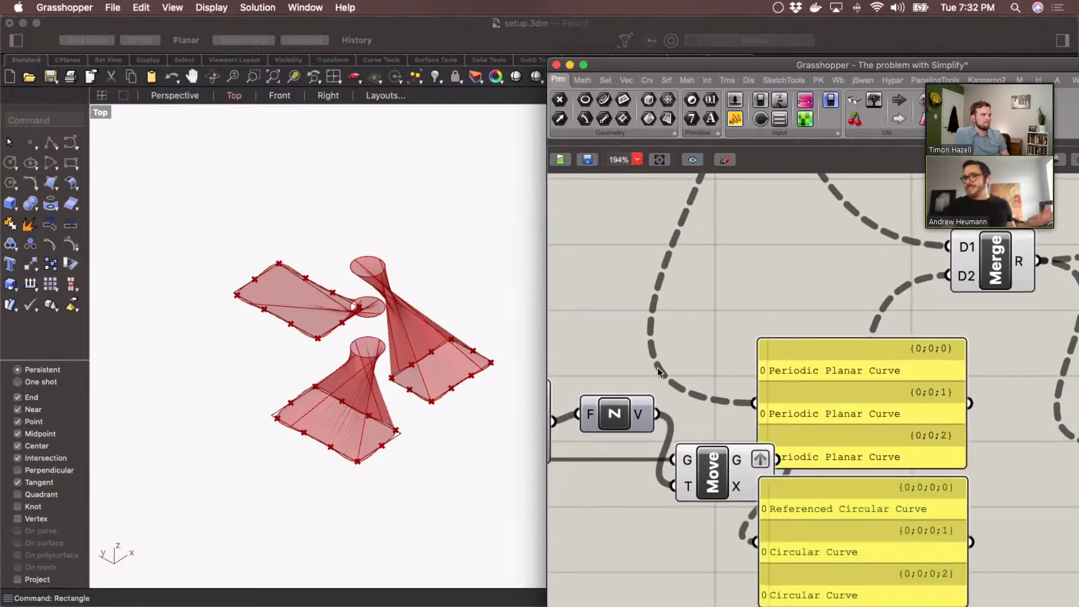
scroll(657, 368, down, 2)
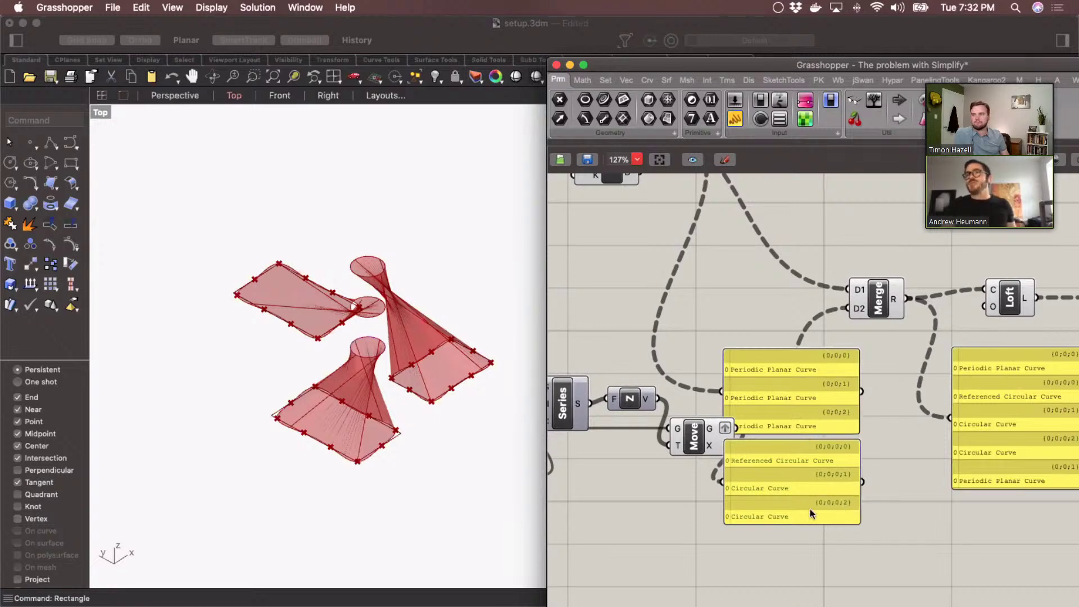
Add a panel beside the Flip component and connect Flip's curve output to it
drag(699, 452, 692, 459)
scroll(691, 459, left, 10)
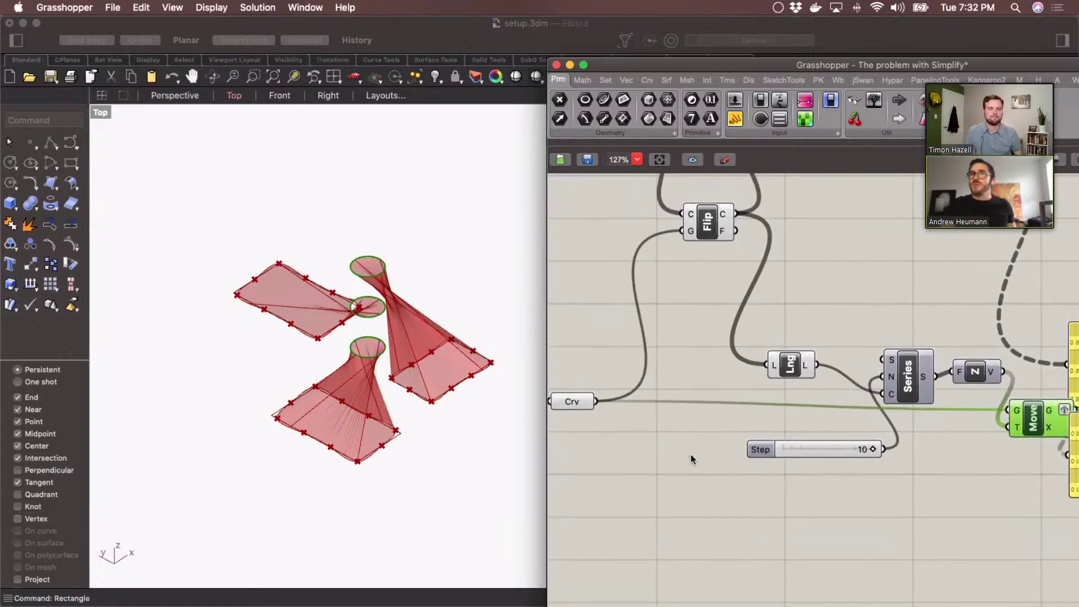
scroll(691, 454, right, 5)
scroll(690, 454, up, 3)
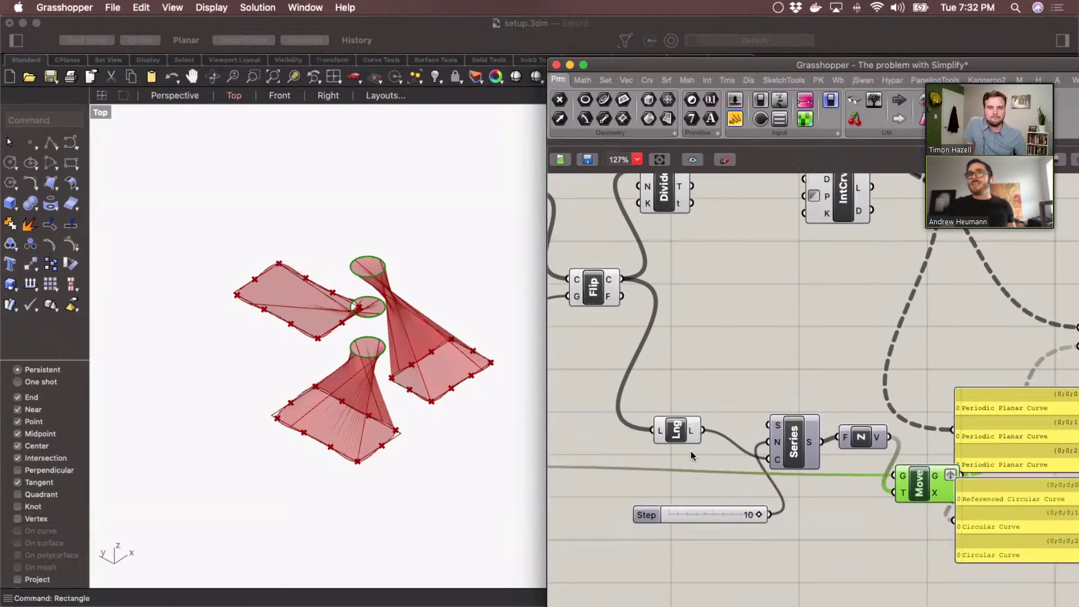
double_click(753, 301)
text(panel)
key(Return)
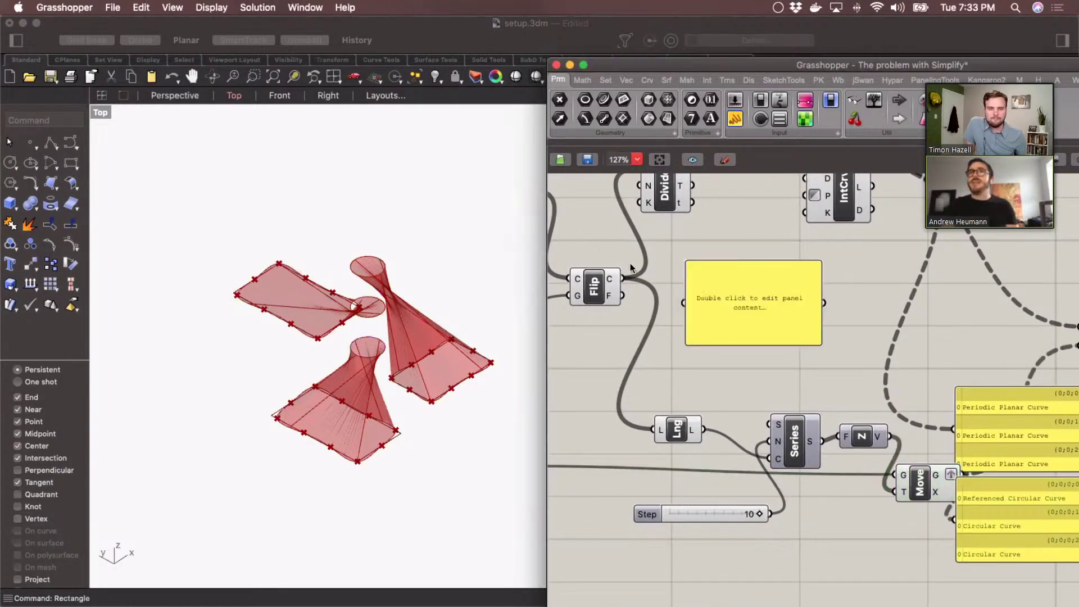
drag(622, 278, 776, 328)
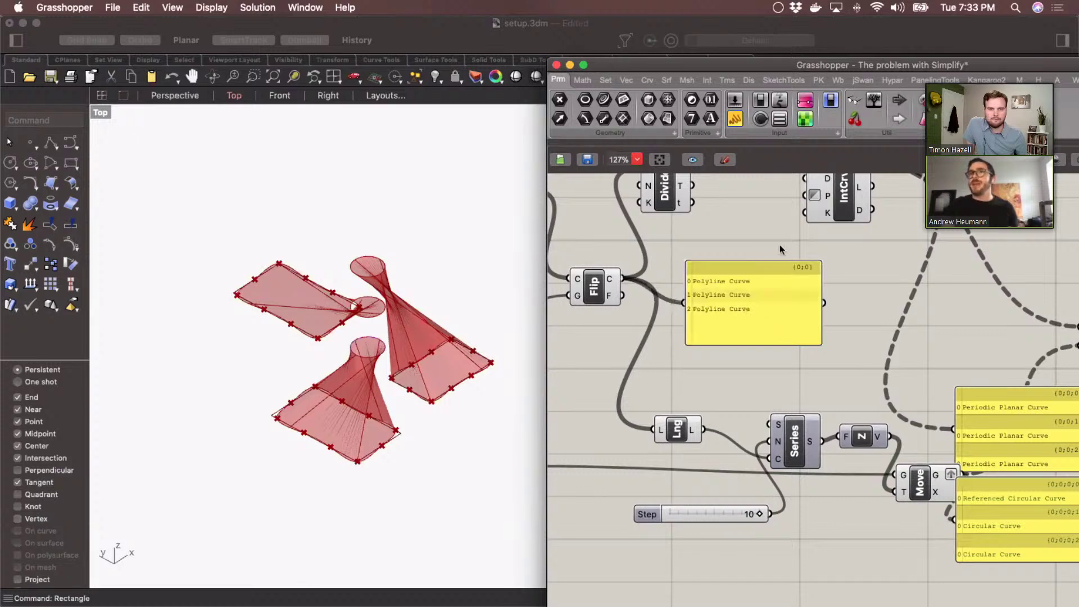
Inspect the tree paths downstream by rewiring the new panel to the outputs of Lng, Series and Move in turn
drag(704, 430, 694, 306)
drag(822, 441, 683, 304)
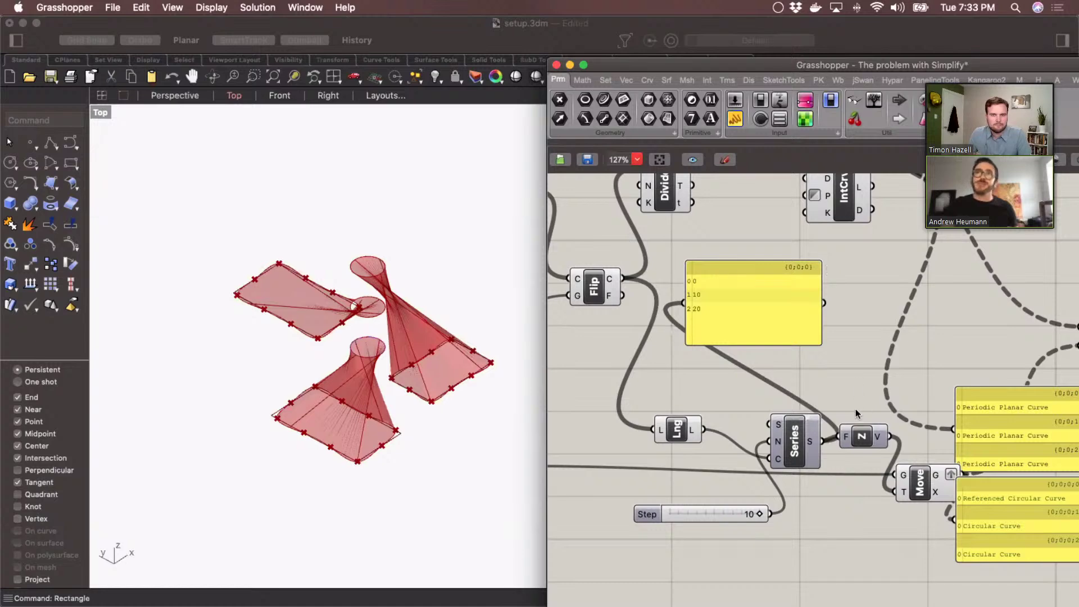
scroll(853, 409, right, 5)
drag(618, 299, 881, 472)
drag(703, 287, 757, 287)
Move the stacked IntCrv and Move output panels together, clear of the Move component, and clear the selection
scroll(857, 425, right, 10)
drag(856, 423, 916, 424)
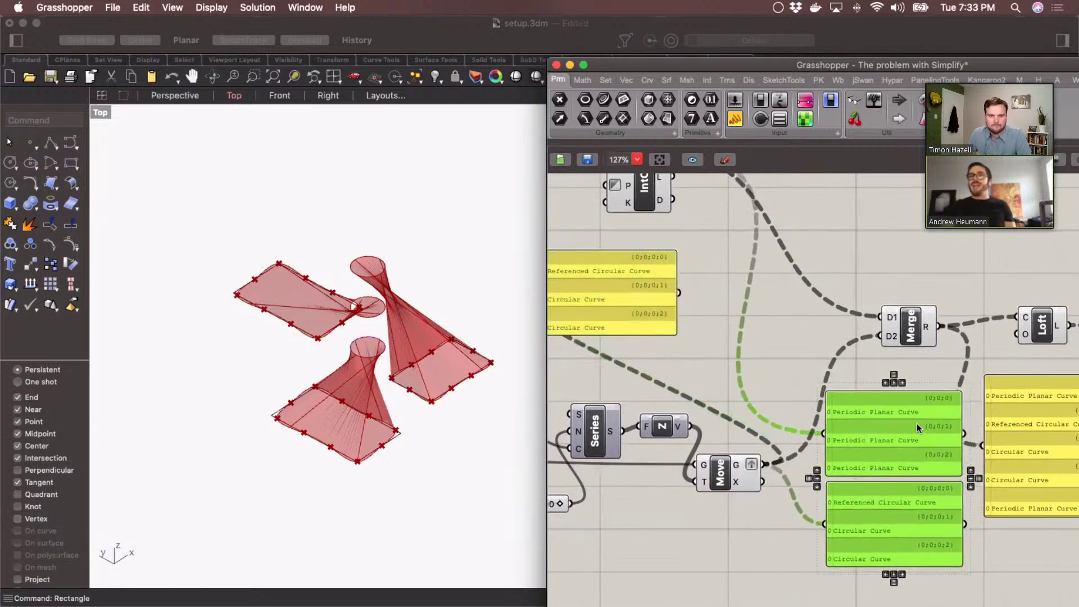
double_click(782, 363)
click(993, 549)
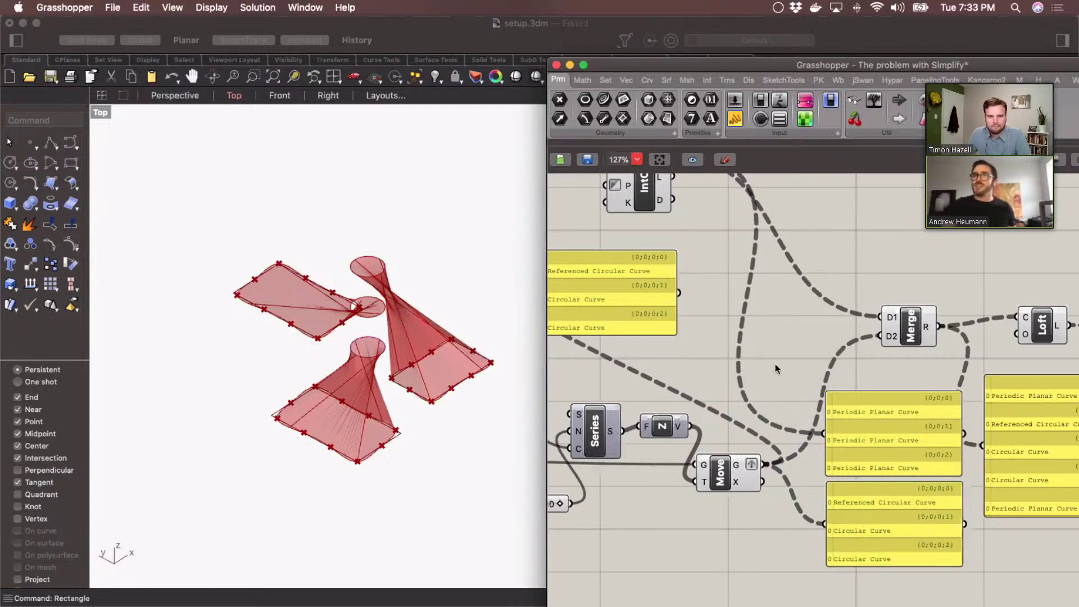
Add a Shift Paths component near Merge and wire Move's geometry output into its data input
double_click(711, 333)
text(ps)
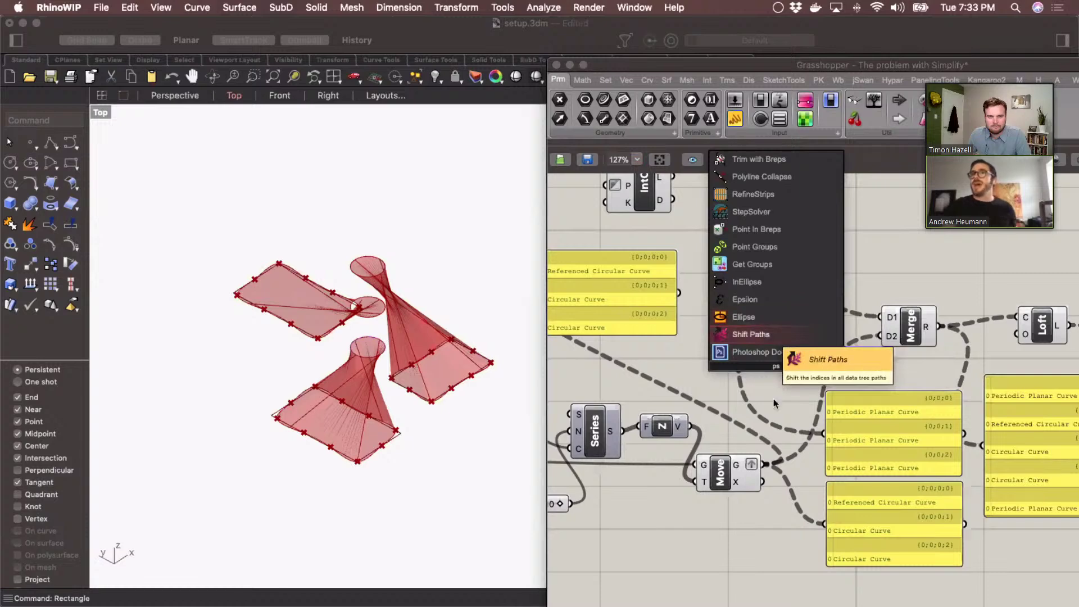
click(753, 333)
drag(750, 358, 766, 464)
drag(803, 366, 824, 523)
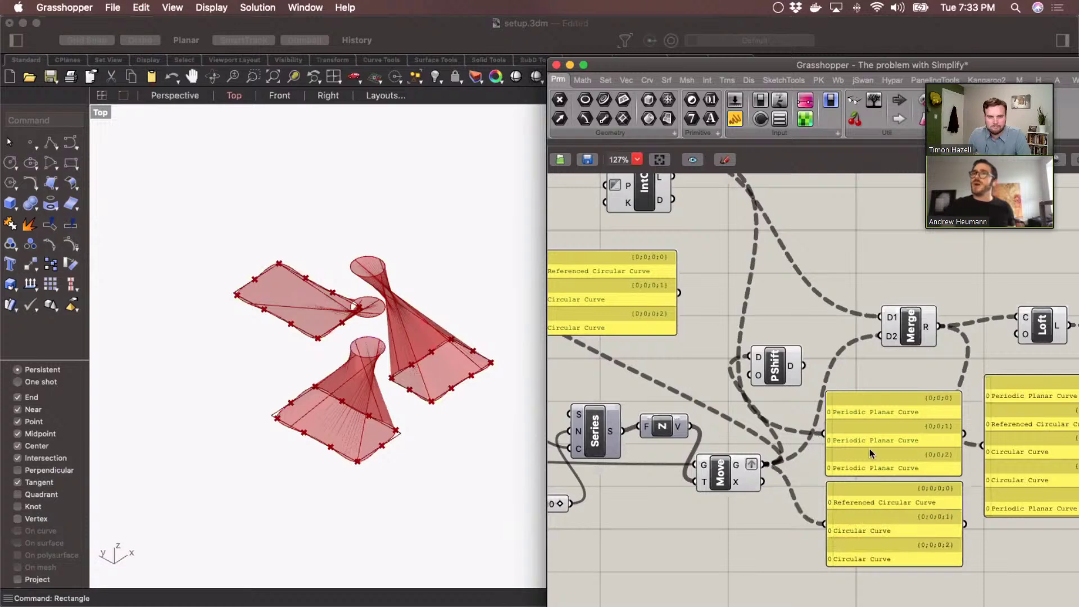
Relocate Shift Paths between Flip and Lng, feeding it Flip's curve output and passing its result to Lng's list input
right_drag(884, 417, 964, 357)
drag(971, 344, 623, 247)
drag(702, 337, 653, 398)
scroll(650, 369, right, 5)
scroll(747, 374, right, 3)
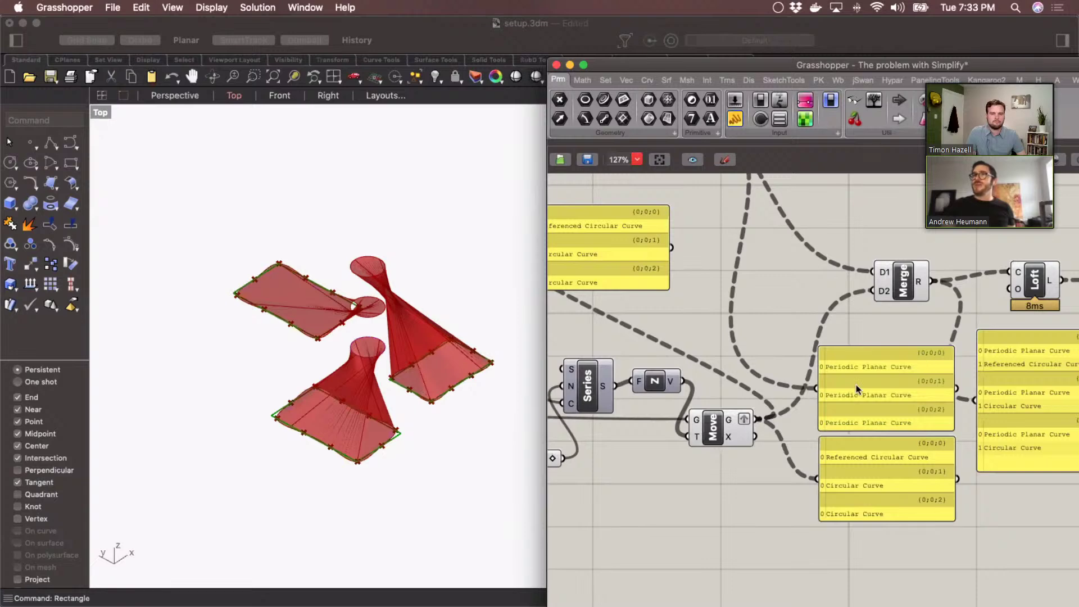
scroll(929, 328, up, 5)
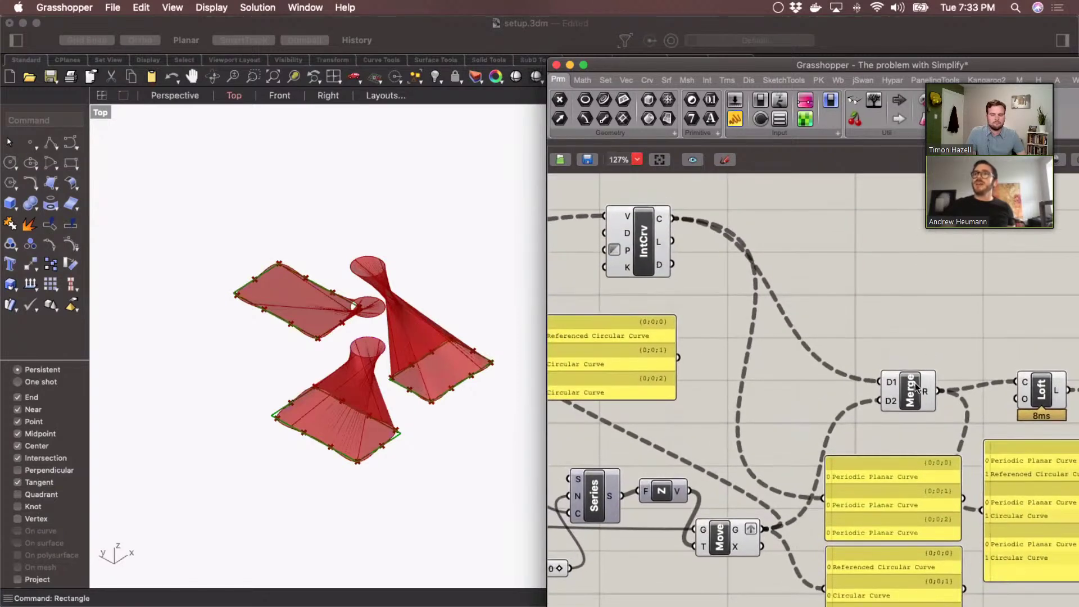
click(908, 389)
click(904, 339)
Delete the two added rectangles in the Rhino viewport, keeping only the original one
click(458, 252)
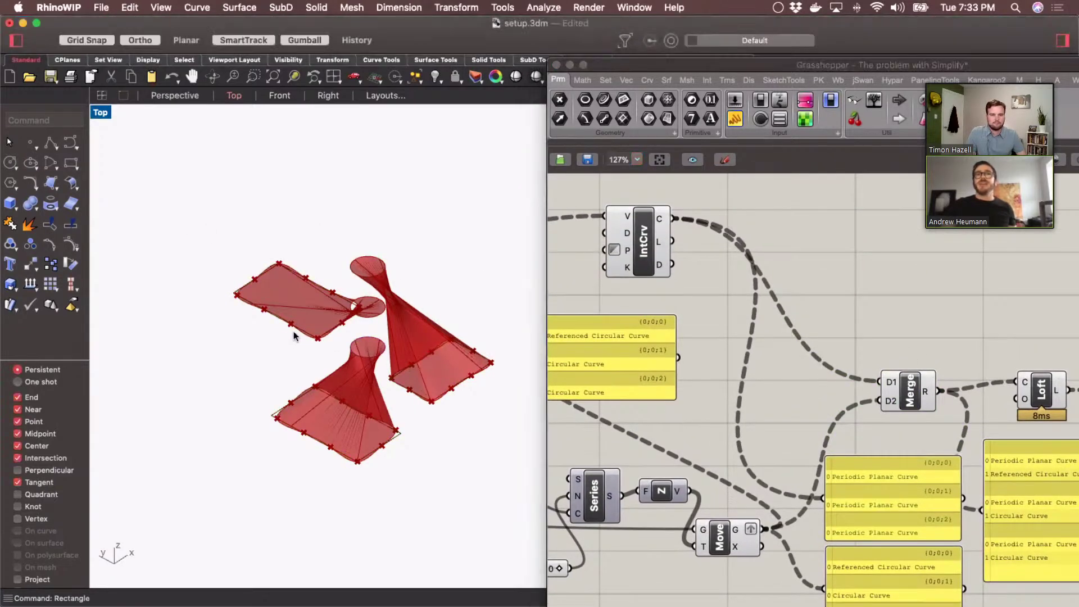
mouse_move(402, 281)
mouse_down()
mouse_move(437, 269)
mouse_move(402, 281)
mouse_up()
drag(523, 315, 472, 360)
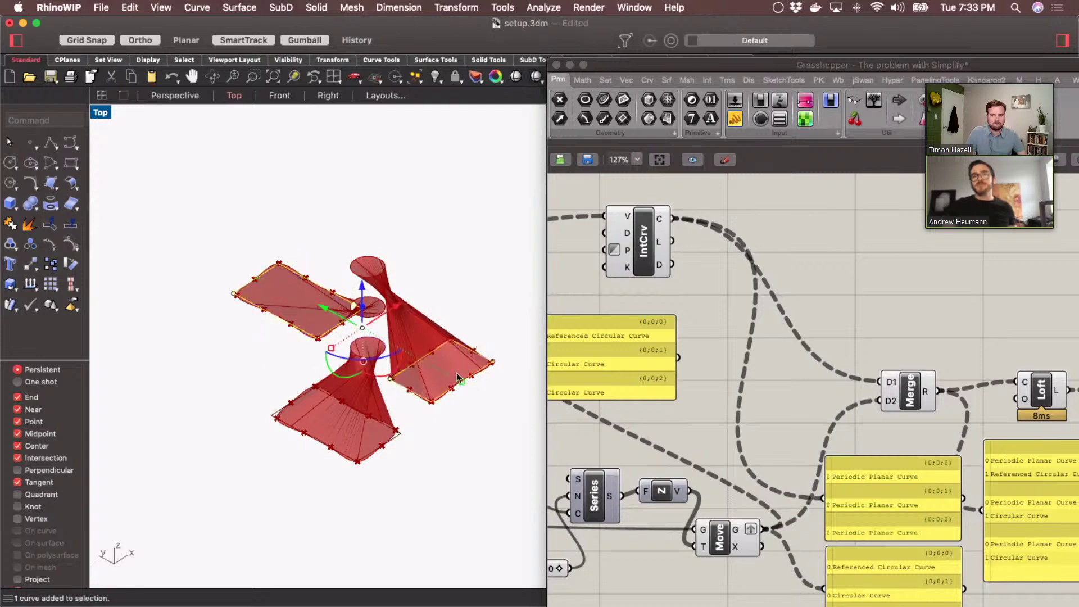
key(Delete)
scroll(712, 363, right, 5)
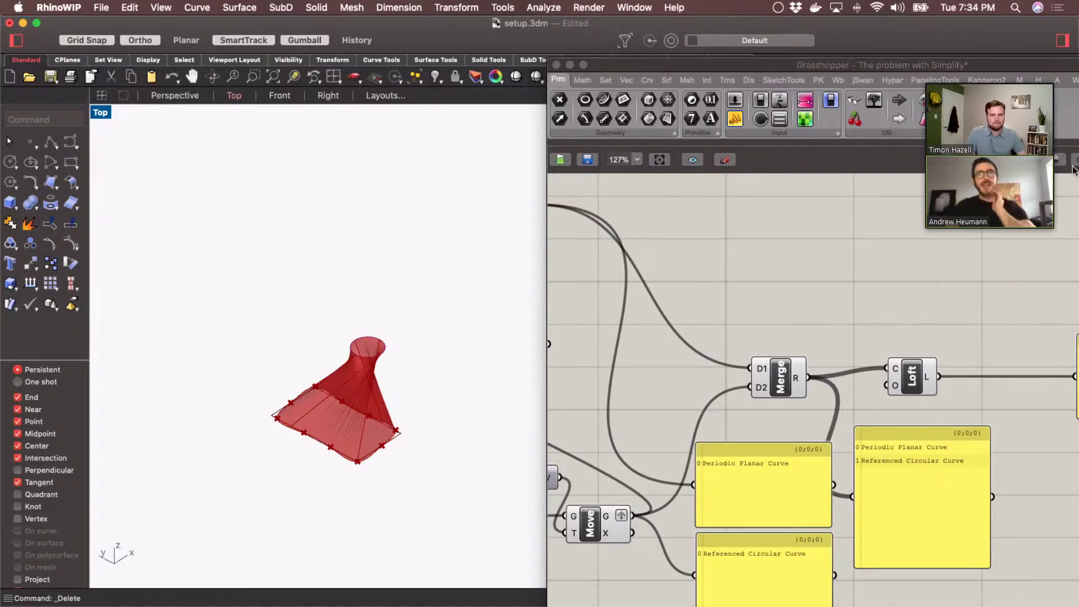
click(832, 232)
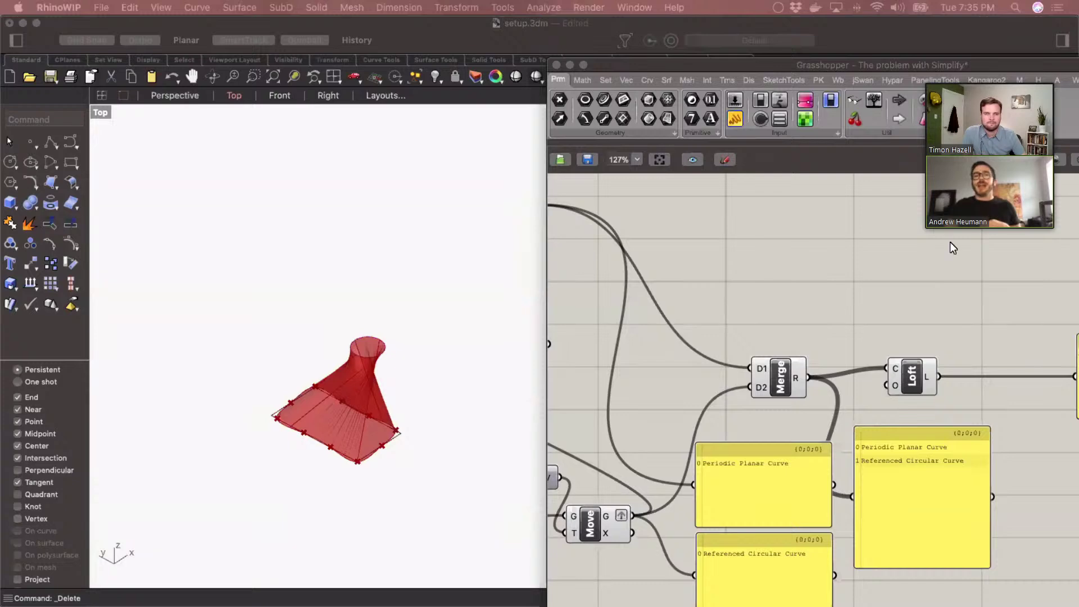
Add a panel near the Crv parameter and connect the DPipeline geometry output to it to inspect its path
click(730, 235)
scroll(726, 235, left, 3)
scroll(726, 234, left, 10)
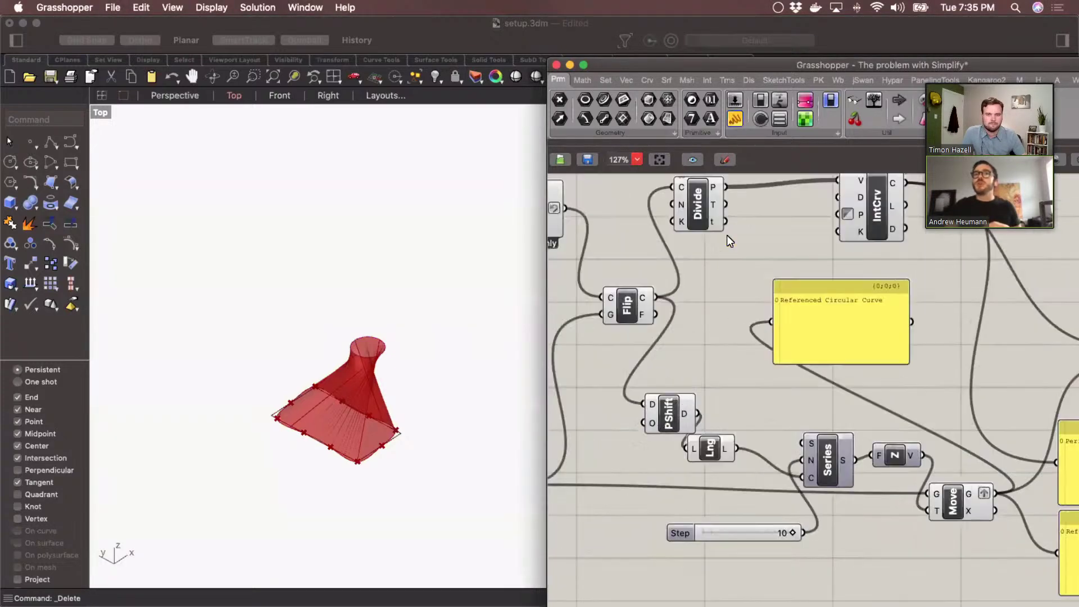
double_click(707, 394)
text(panel)
key(Return)
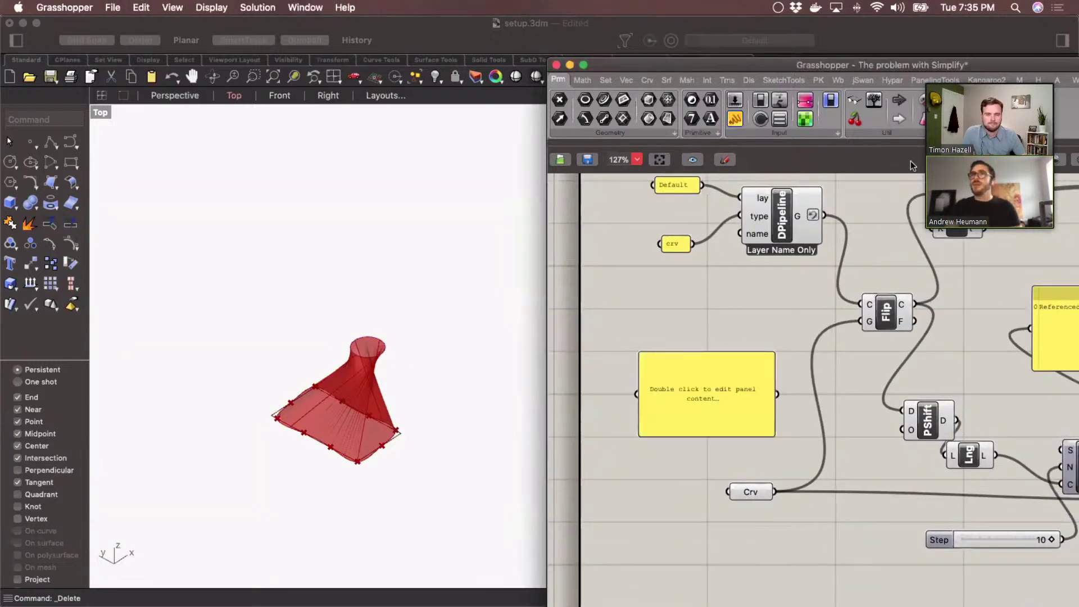
drag(636, 394, 824, 215)
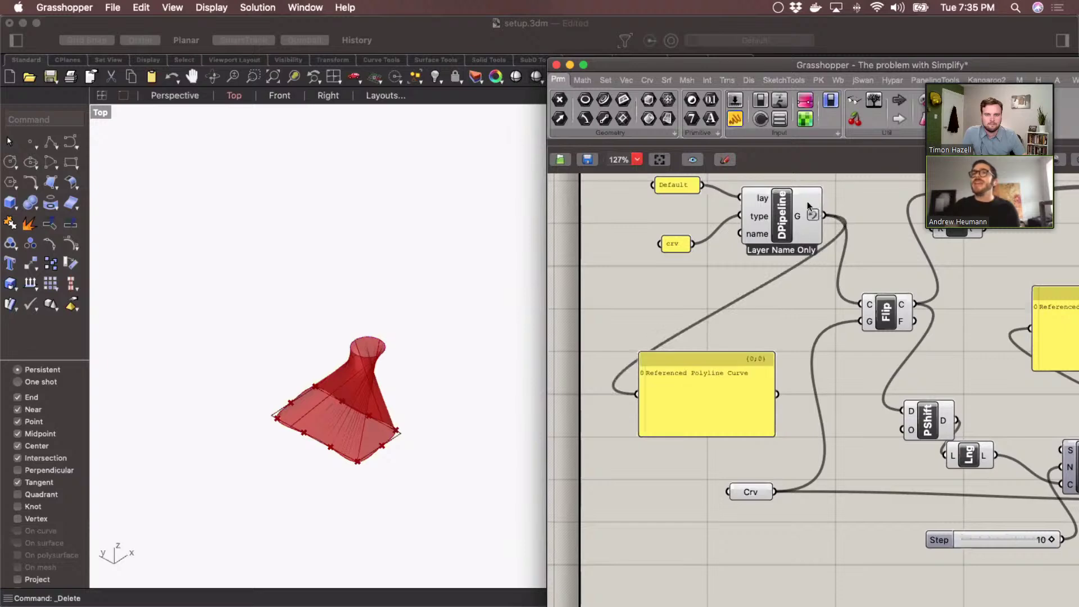
scroll(763, 178, up, 3)
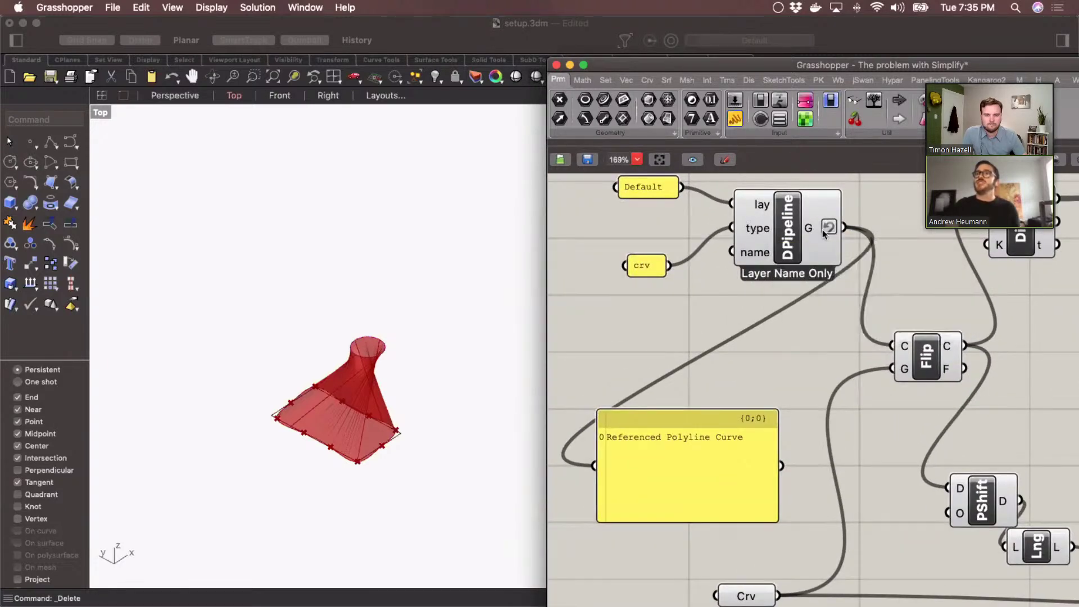
mouse_move(810, 233)
Move the DPipeline panel next to Flip and rewire it to Flip's curve output to read the path
drag(738, 431, 754, 407)
scroll(768, 404, right, 5)
scroll(769, 404, down, 3)
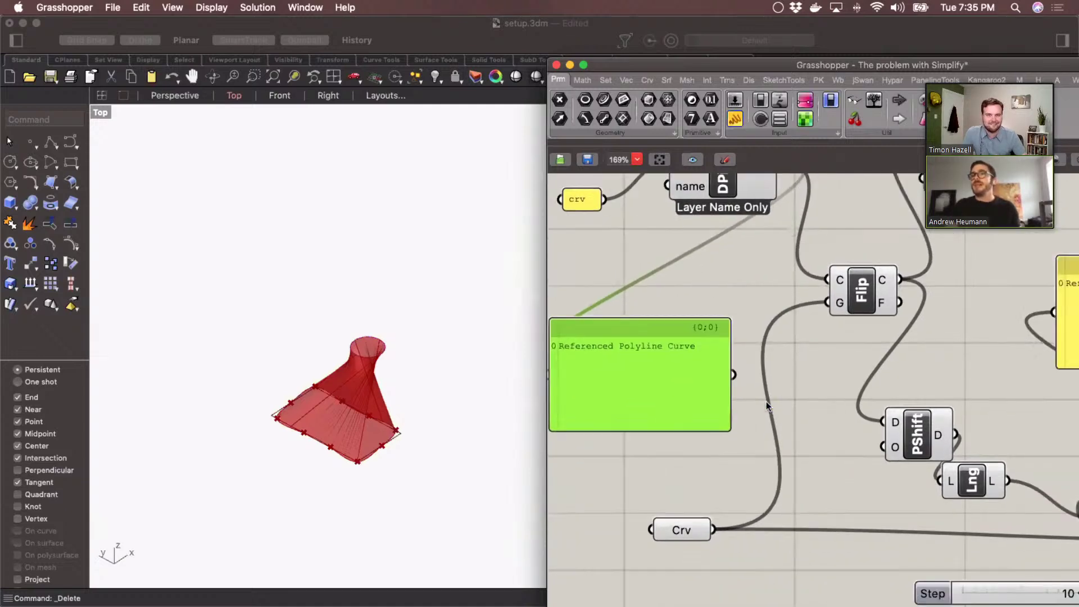
drag(616, 337, 927, 333)
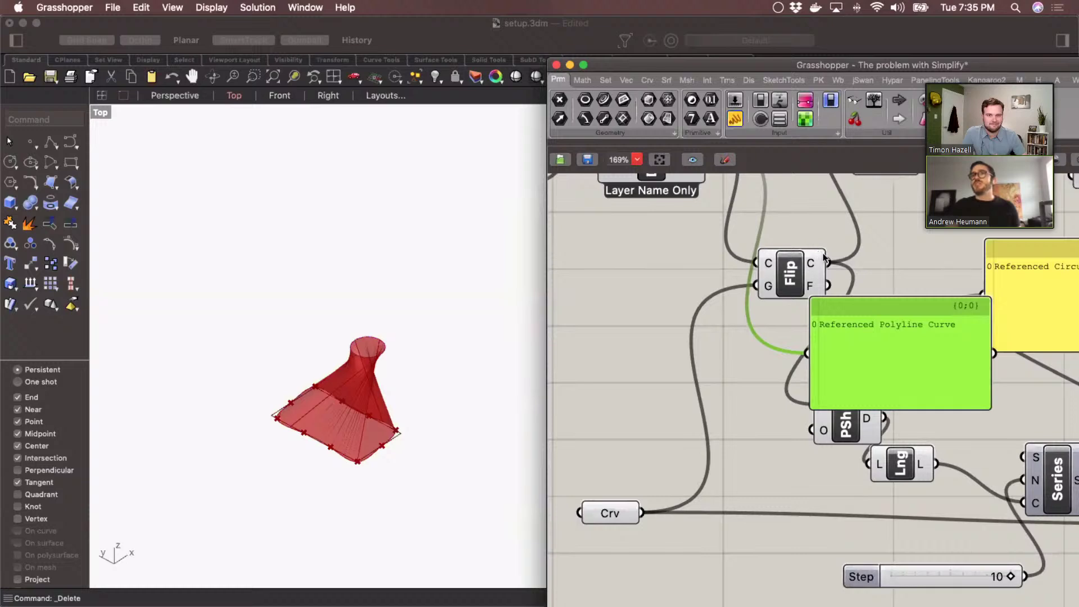
drag(828, 263, 807, 352)
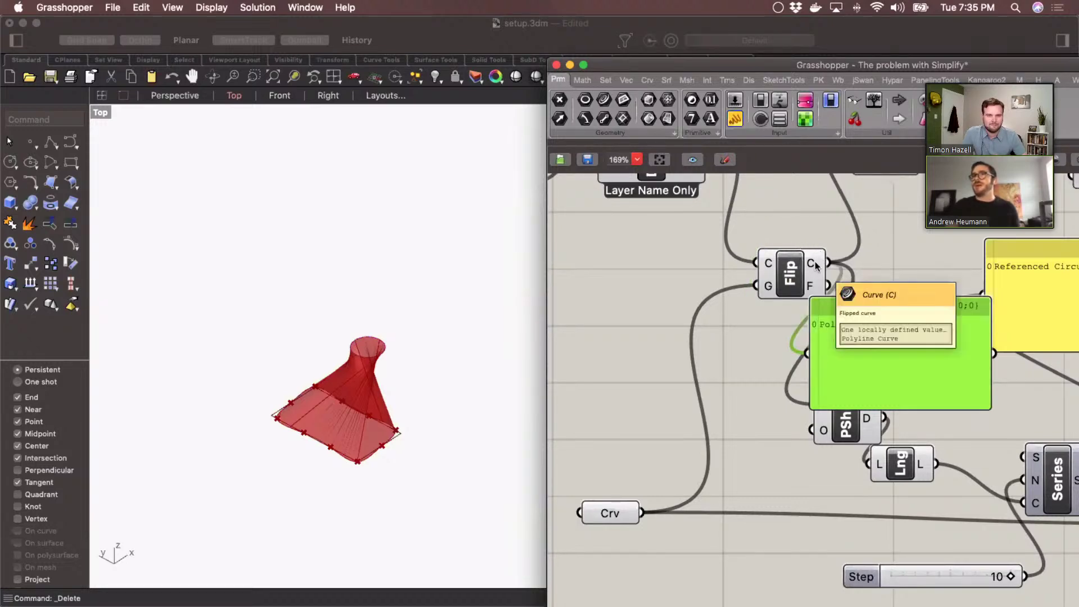
Move the panel next to Shift Paths and rewire it to the Shift Paths data output
drag(877, 352, 972, 375)
right_drag(926, 393, 749, 397)
drag(708, 419, 748, 394)
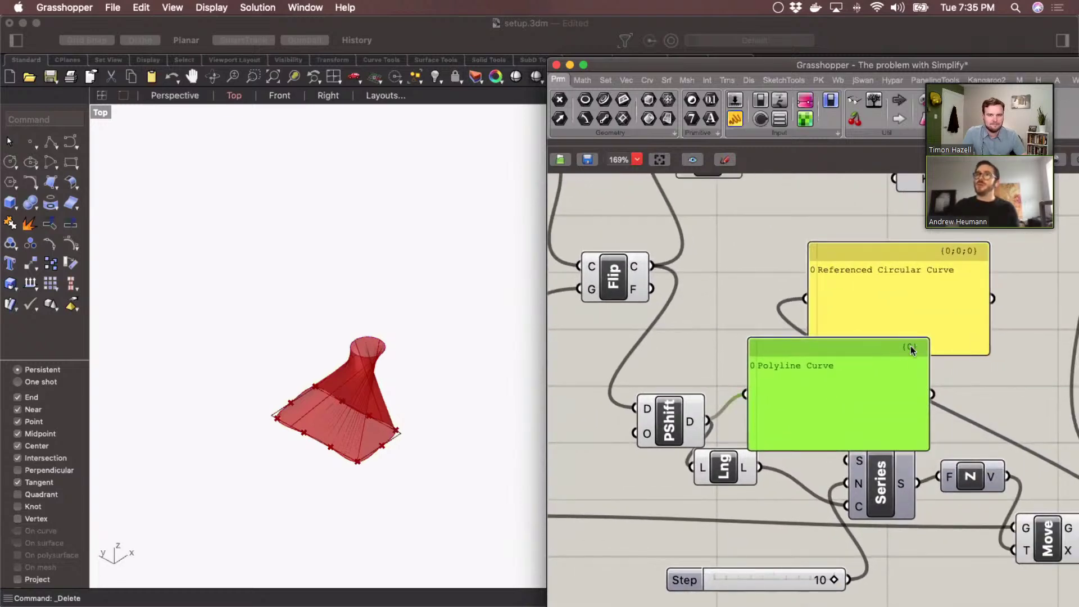
right_drag(865, 425, 778, 395)
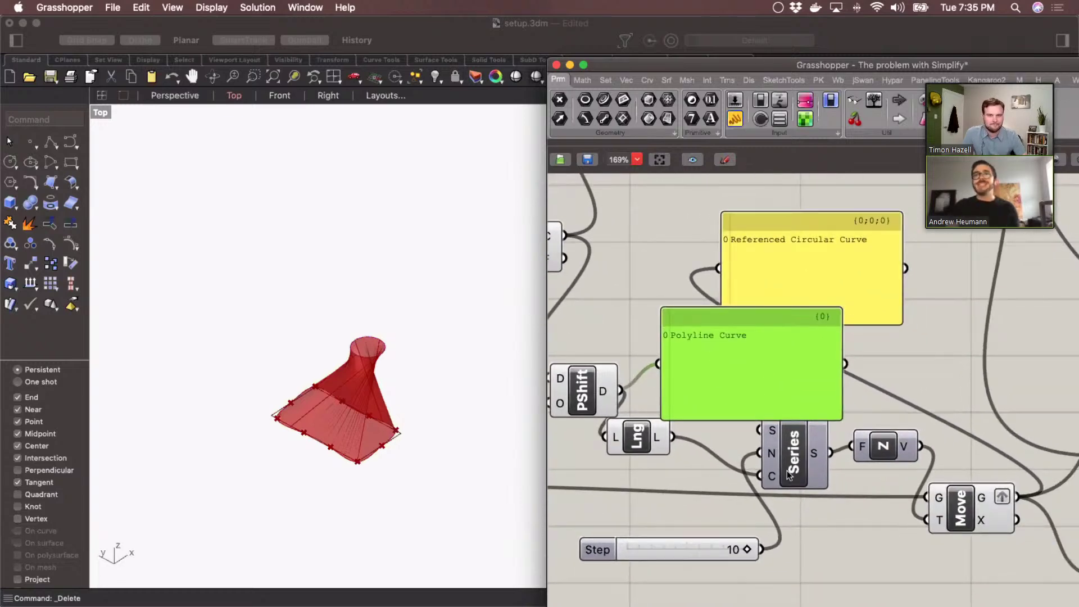
Move the panel next to Series, rewire it to the Series output to read its path, and shift the Series component slightly away from Unit Z
drag(832, 453, 888, 400)
scroll(888, 400, right, 3)
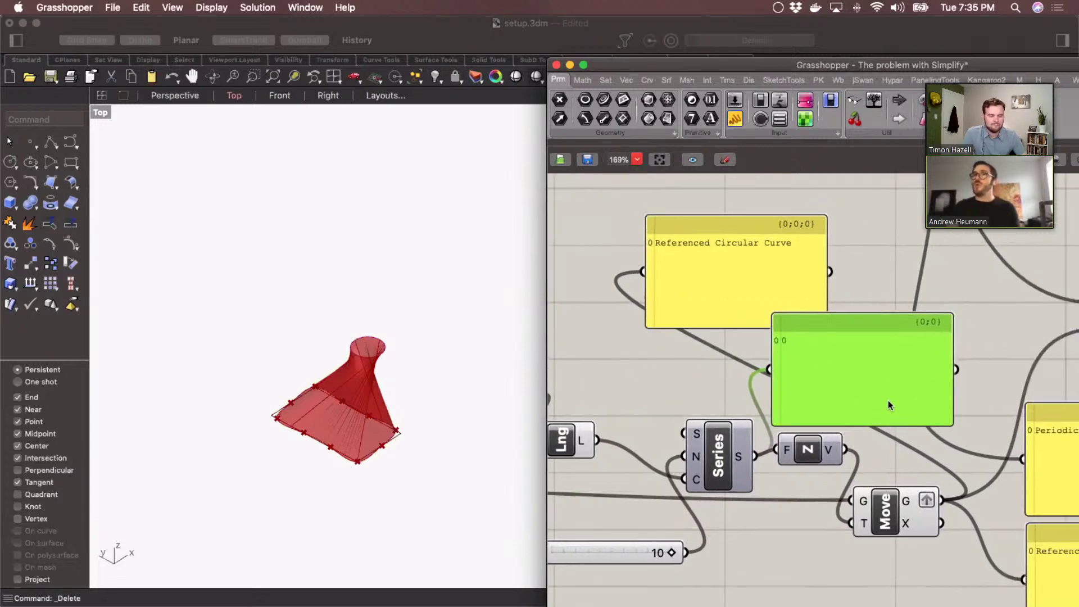
scroll(888, 400, right, 2)
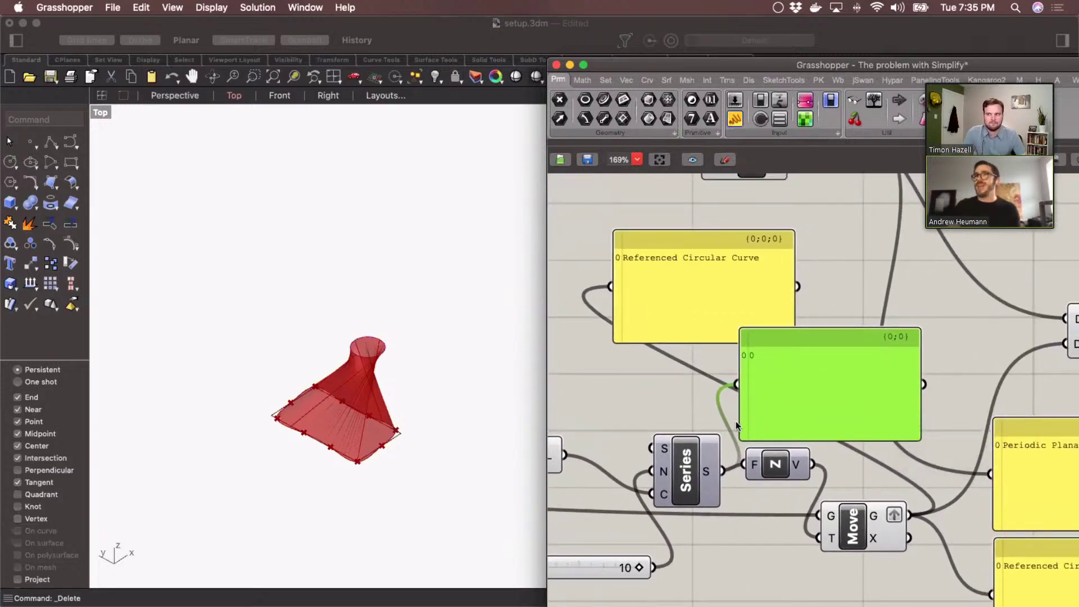
scroll(736, 420, up, 8)
scroll(737, 420, left, 2)
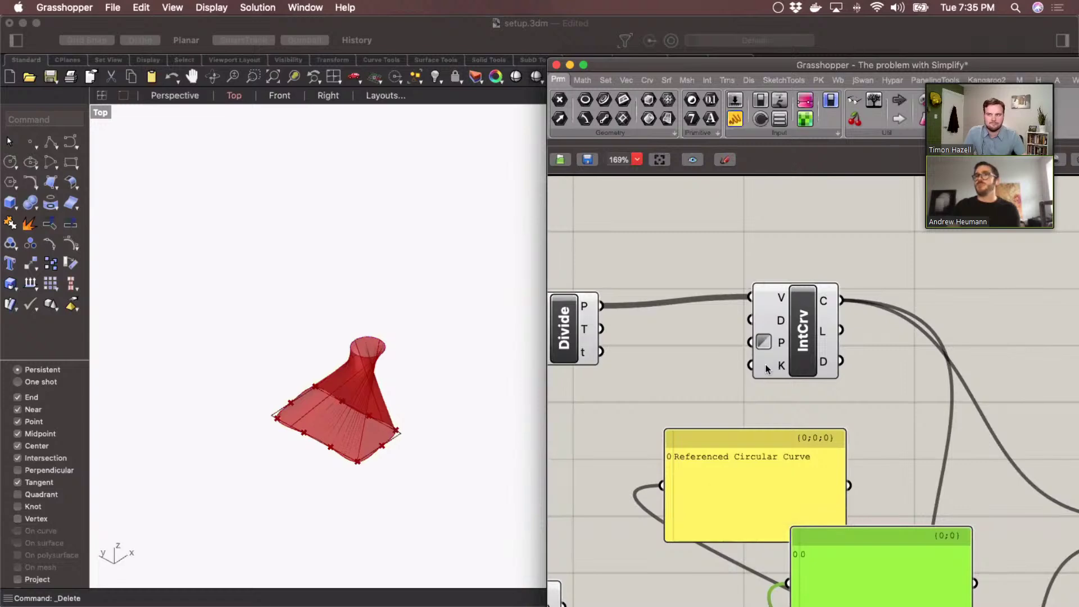
scroll(779, 456, down, 10)
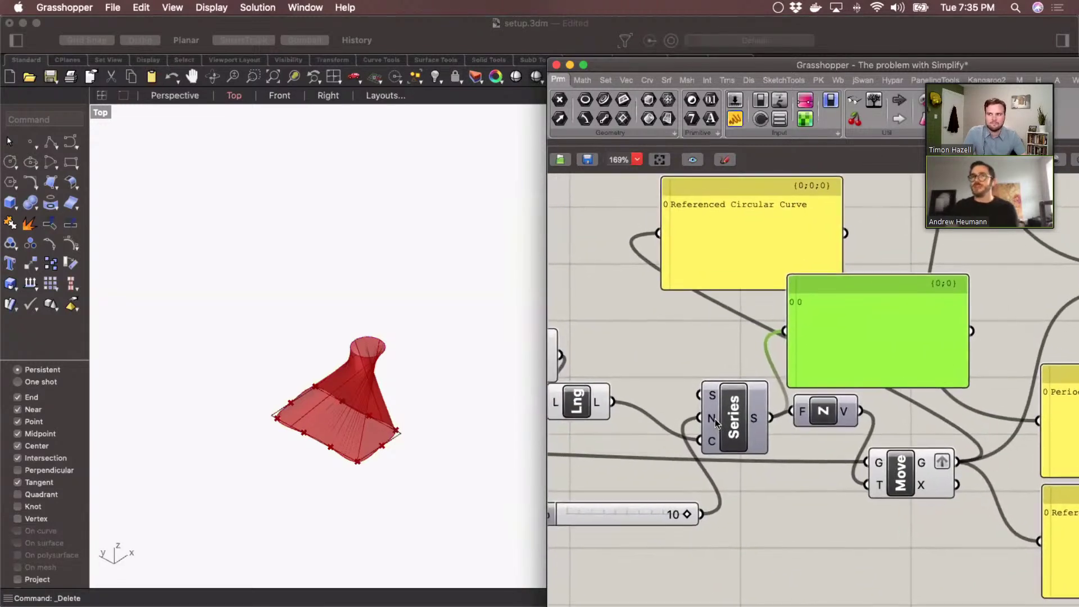
drag(716, 422, 689, 422)
click(830, 498)
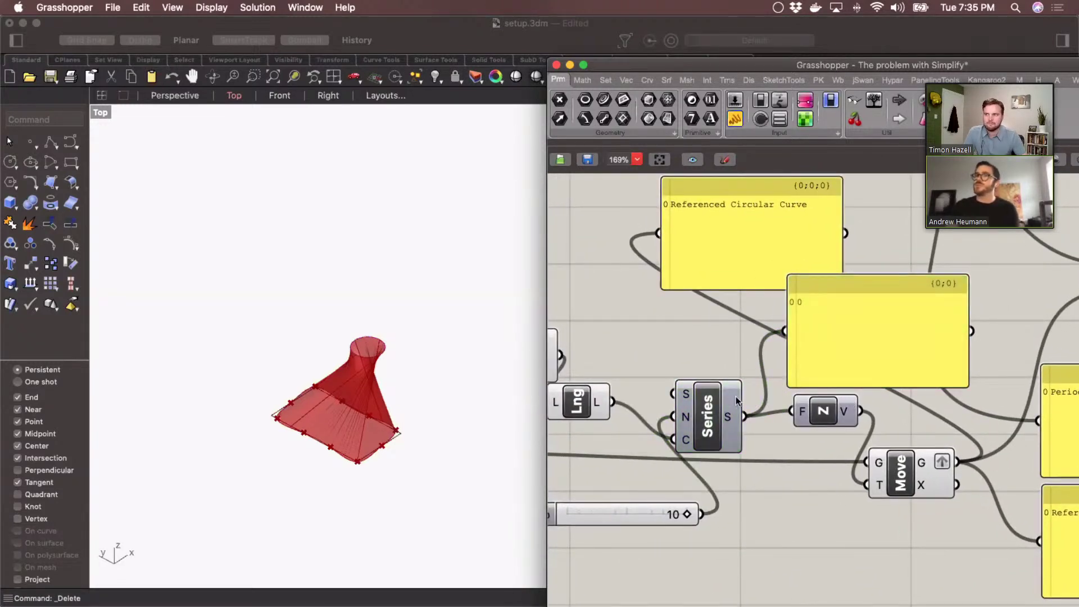
Rewire the panel from the Series output to the Move component's geometry output to read the moved curve's path
scroll(736, 400, right, 7)
scroll(736, 400, up, 1)
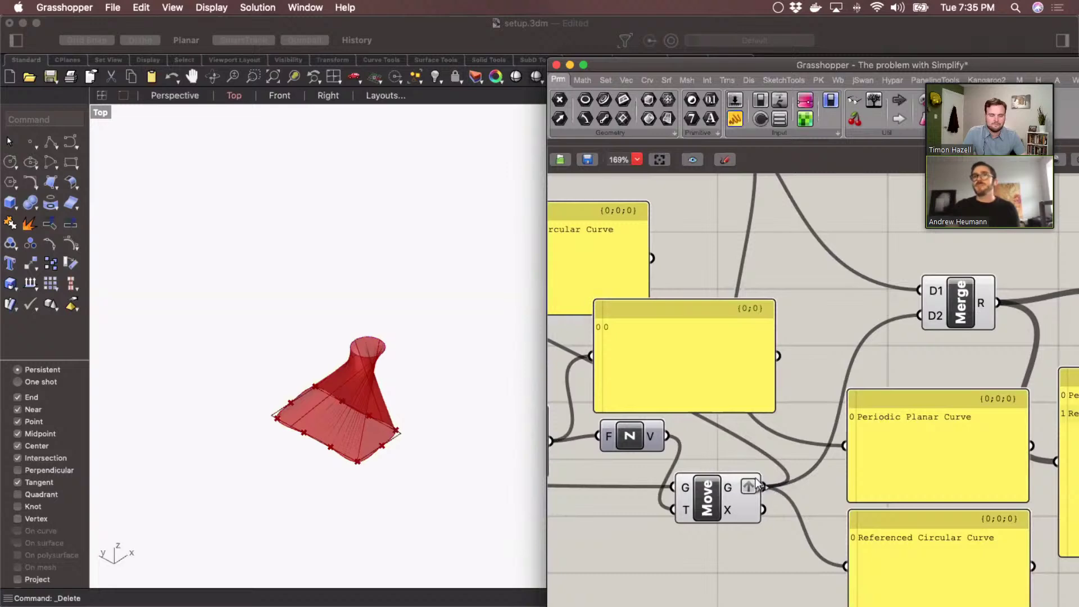
drag(763, 487, 591, 355)
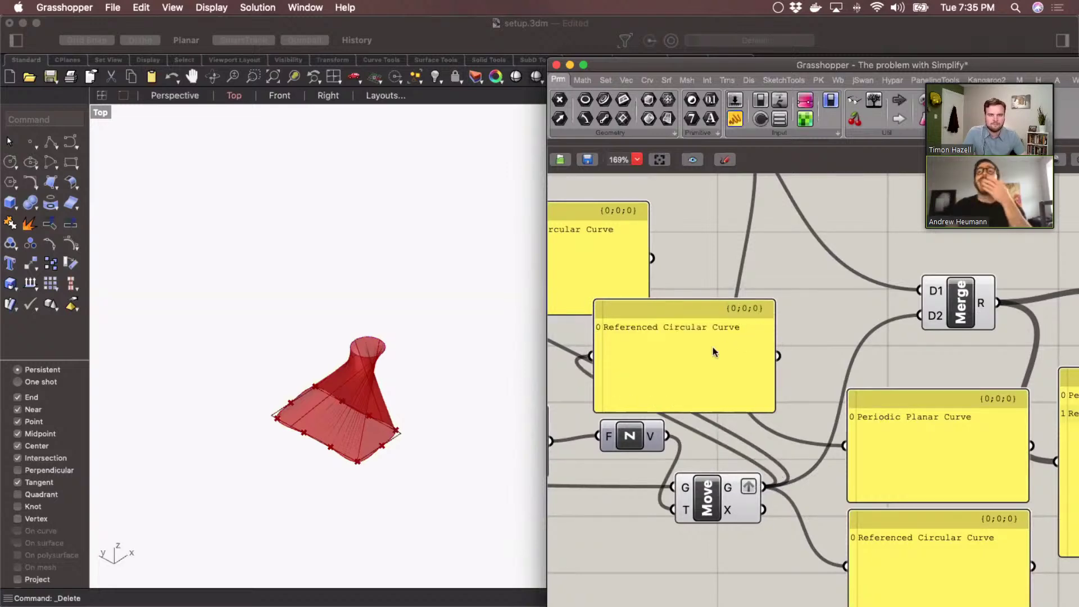
Reposition the Shift Paths component lower, between Flip and List Length
scroll(713, 352, left, 3)
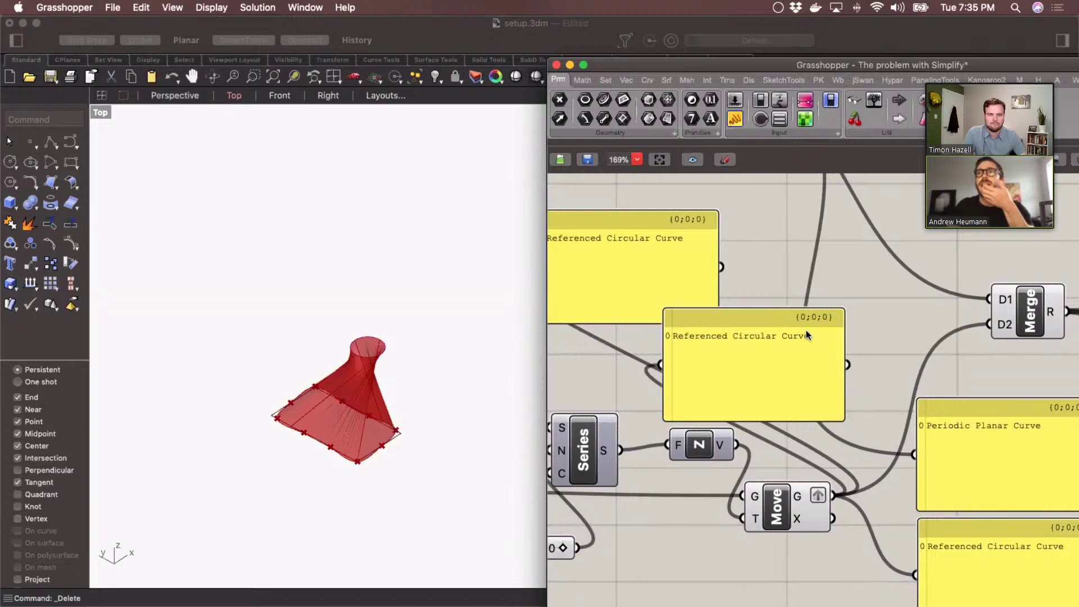
scroll(806, 329, left, 10)
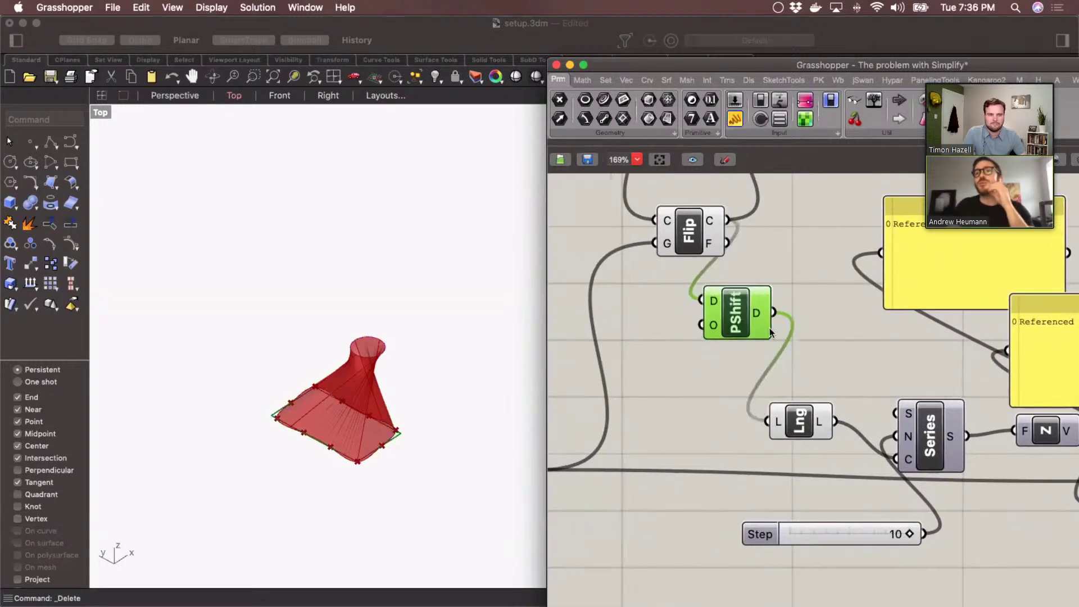
drag(770, 329, 766, 364)
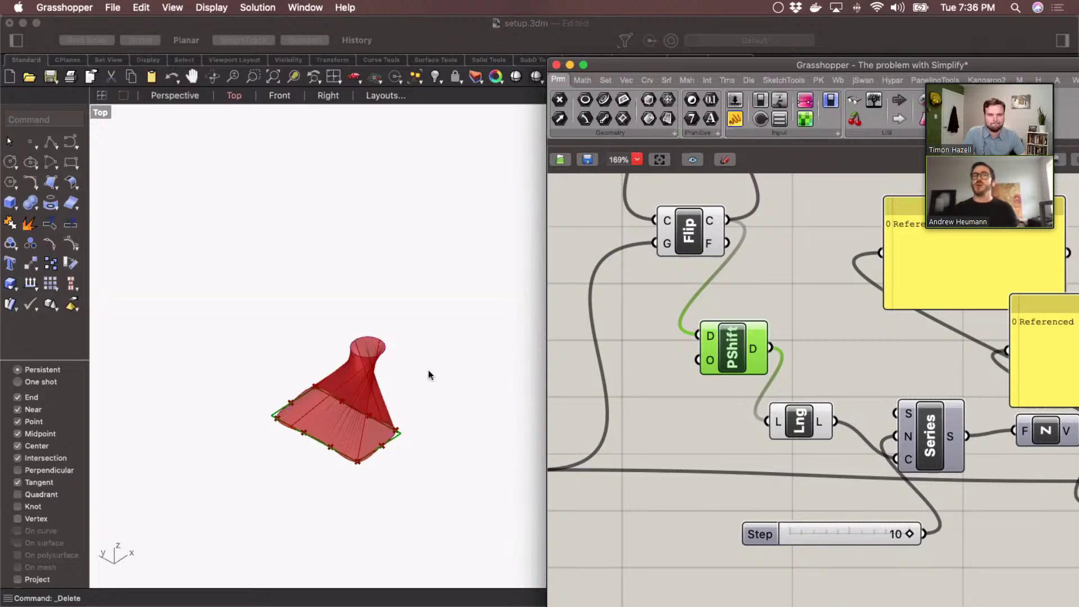
Switch to Rhino, draw a second rectangle beyond the existing one in the Top viewport, and check the circular curve panels in Grasshopper
click(296, 337)
text(rec)
key(Return)
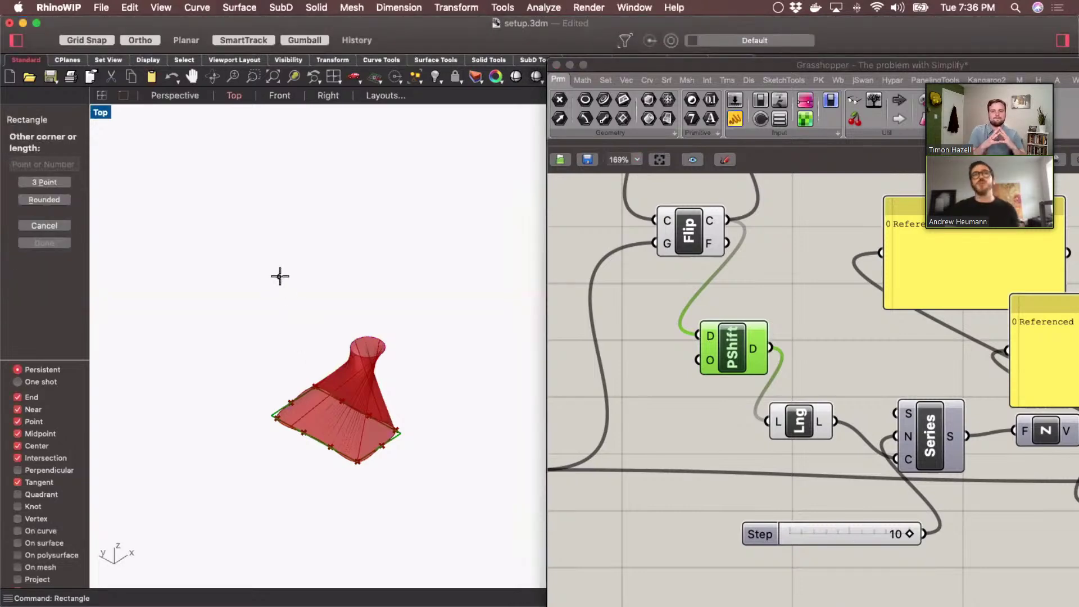
click(279, 277)
click(308, 336)
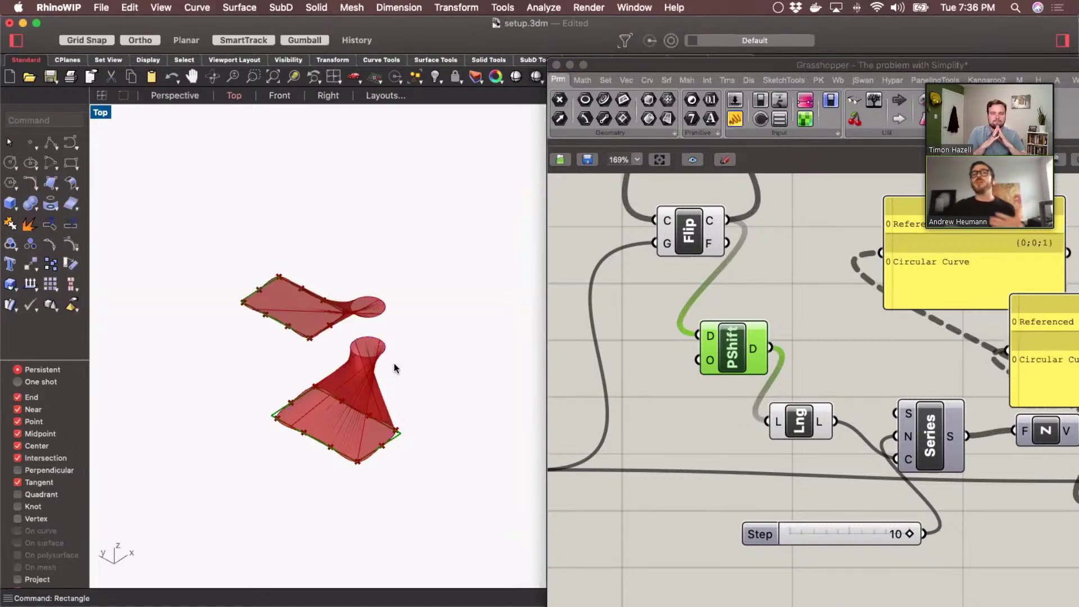
click(650, 459)
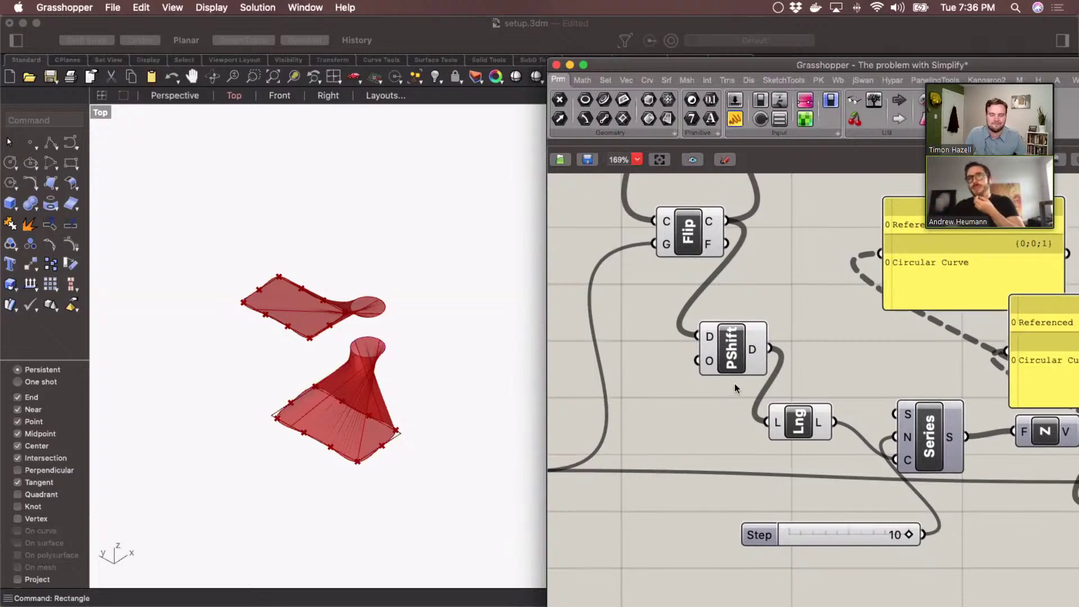
scroll(734, 384, right, 6)
scroll(734, 383, up, 3)
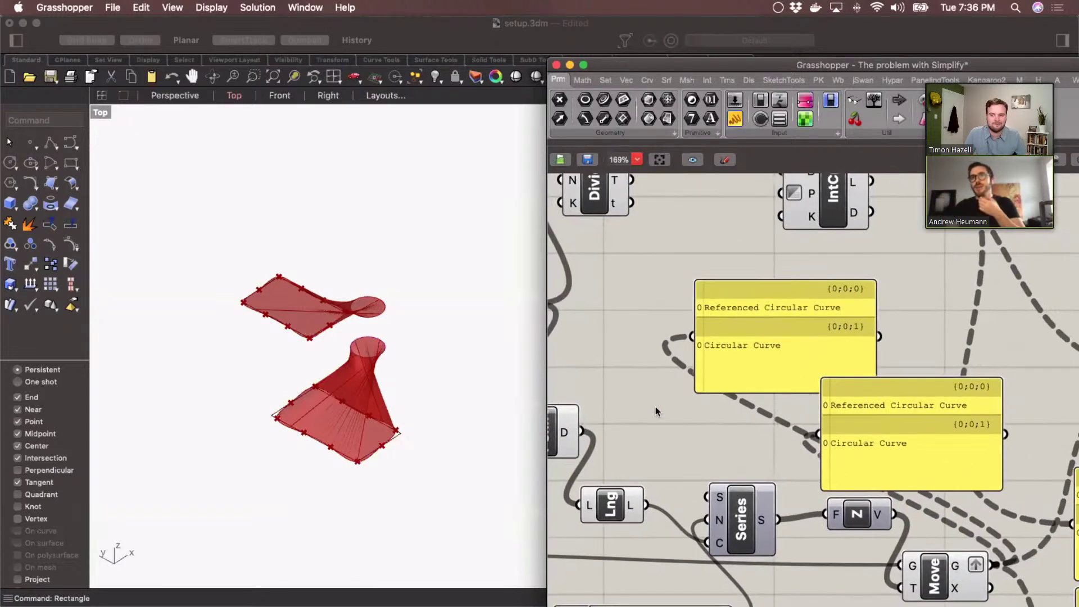
Add a second Shift Paths component below the Crv parameter and connect the Crv output to its data input
scroll(655, 412, left, 4)
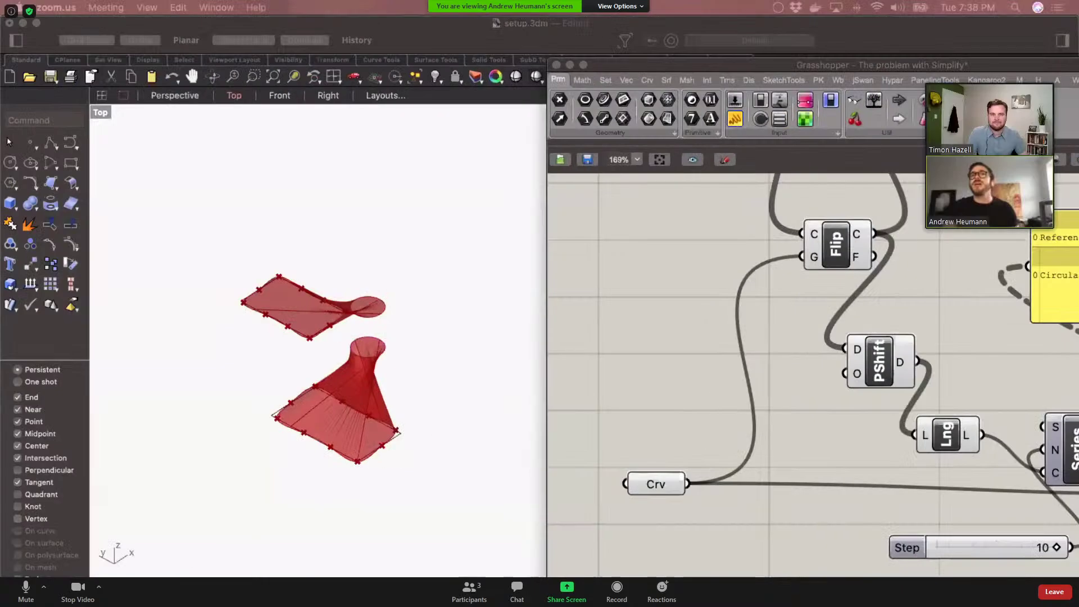
scroll(699, 450, down, 3)
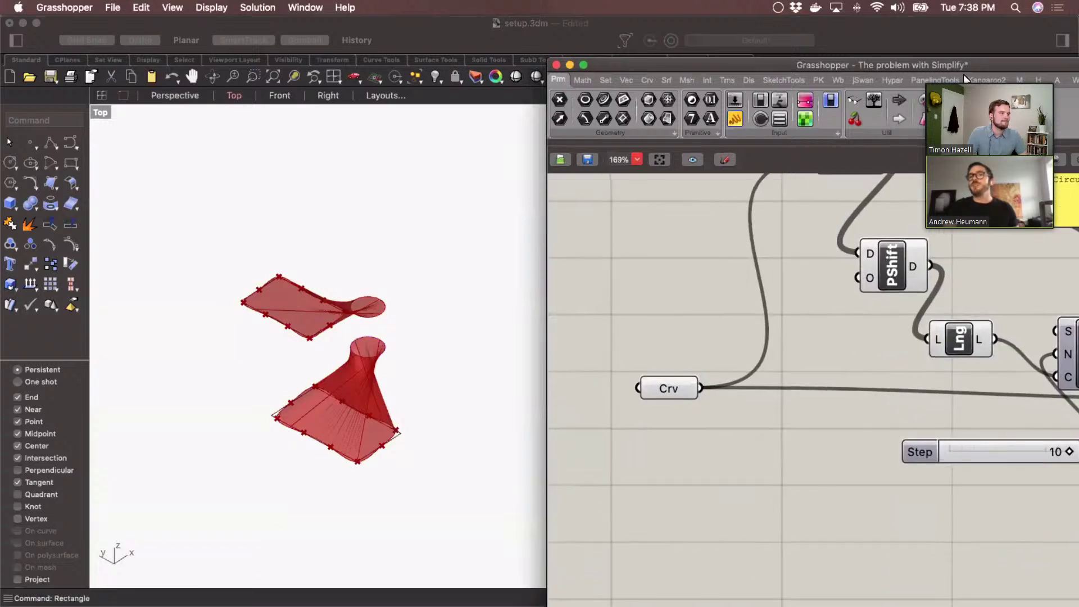
double_click(798, 495)
text(shi)
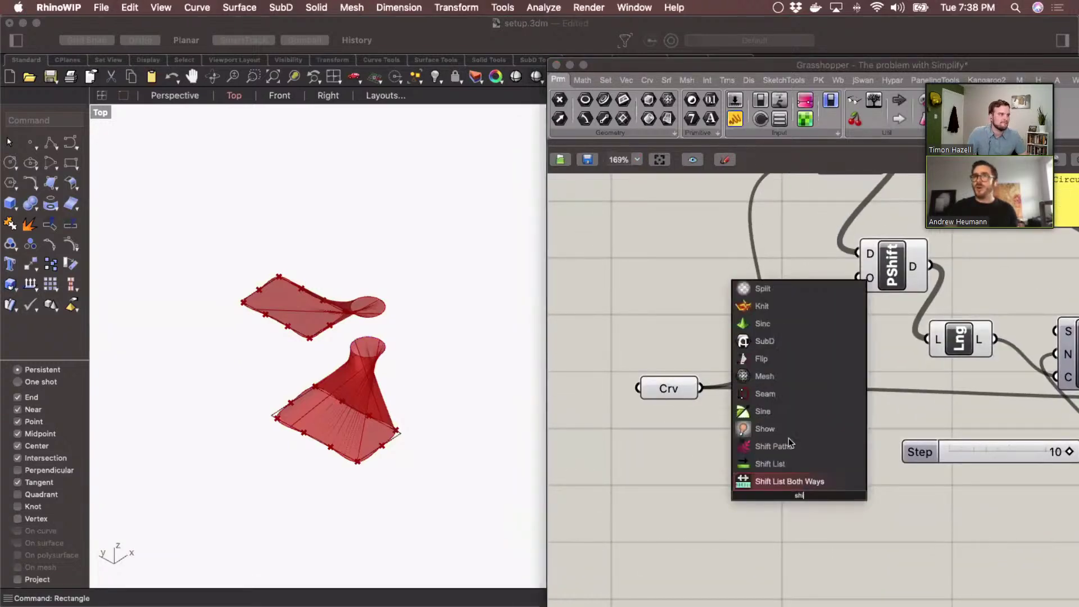
click(776, 446)
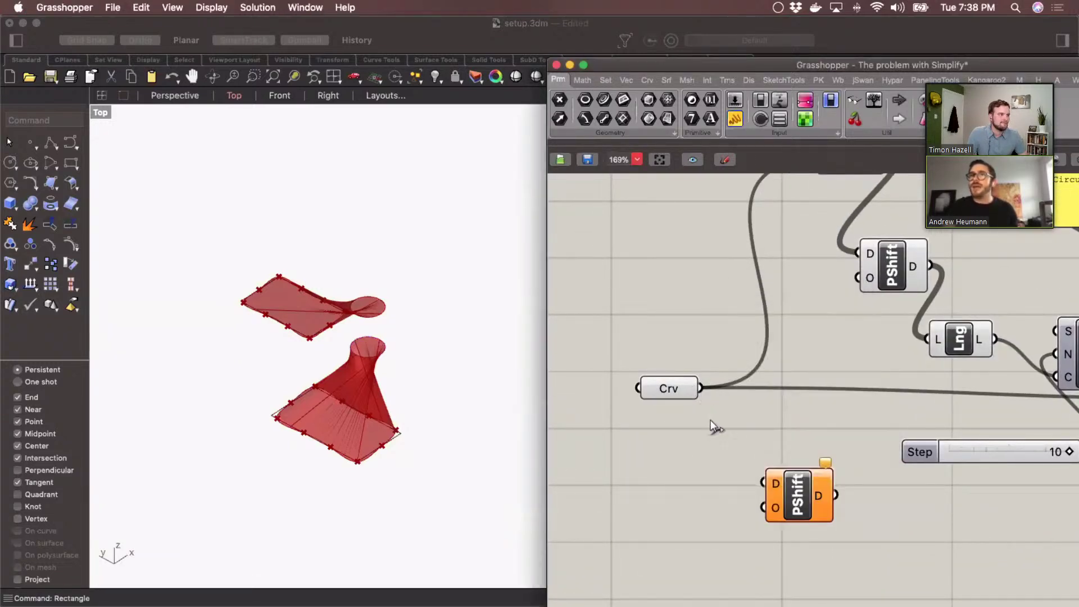
drag(701, 388, 764, 484)
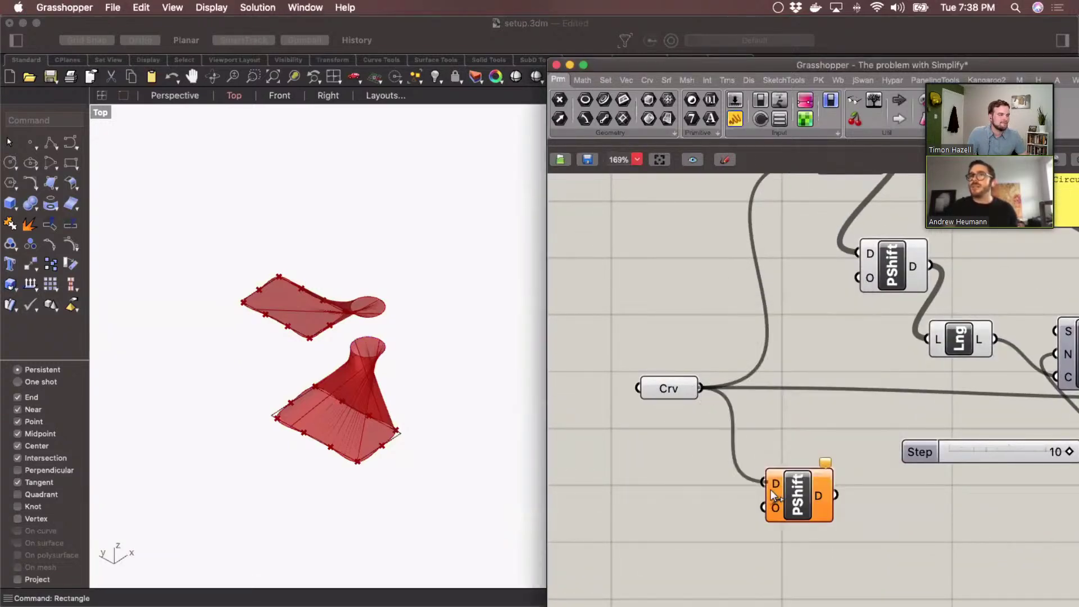
Add a panel wired to the Crv output and read the message on the new Shift Paths component
double_click(642, 463)
text(panel)
key(Return)
drag(701, 388, 553, 462)
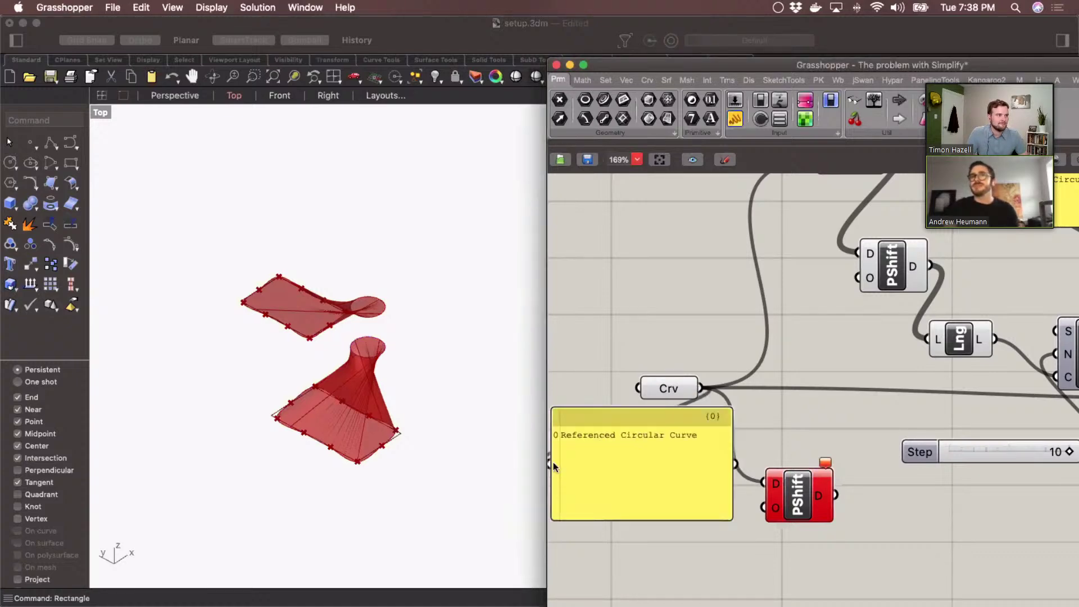
mouse_move(827, 464)
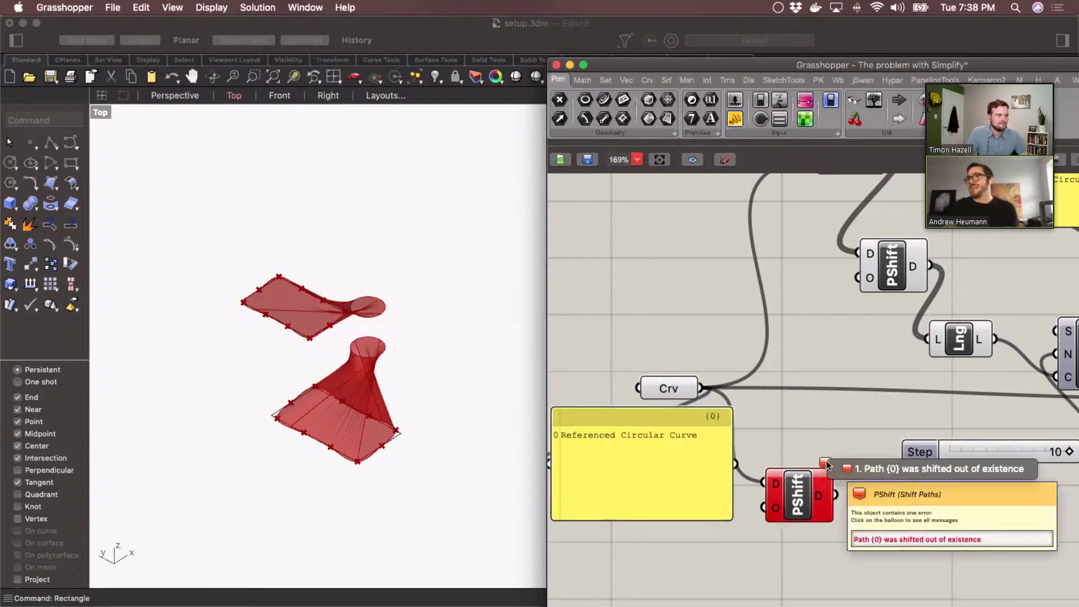
double_click(800, 539)
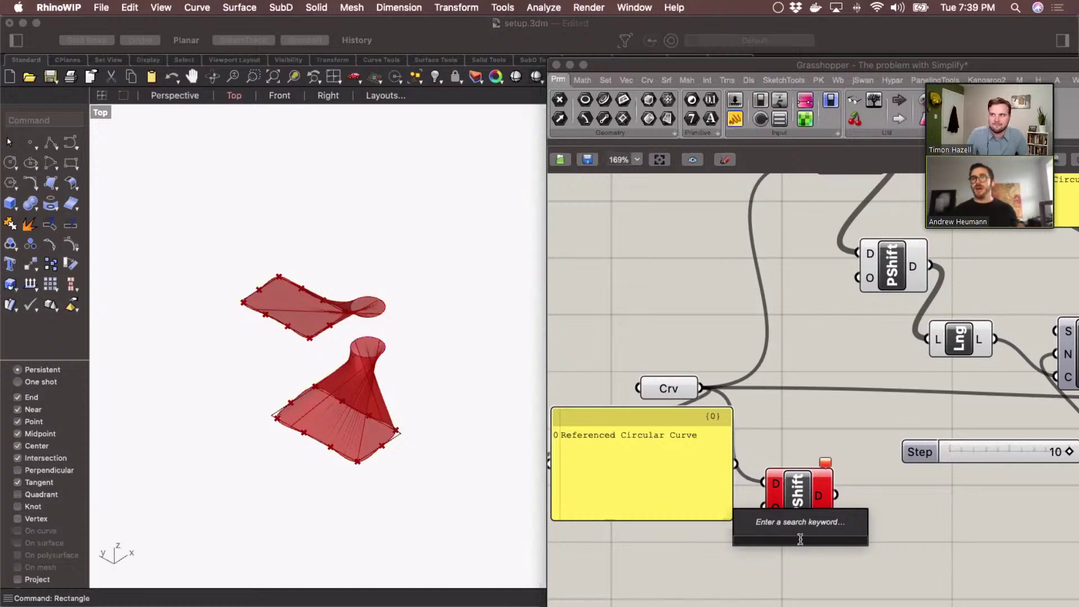
click(834, 292)
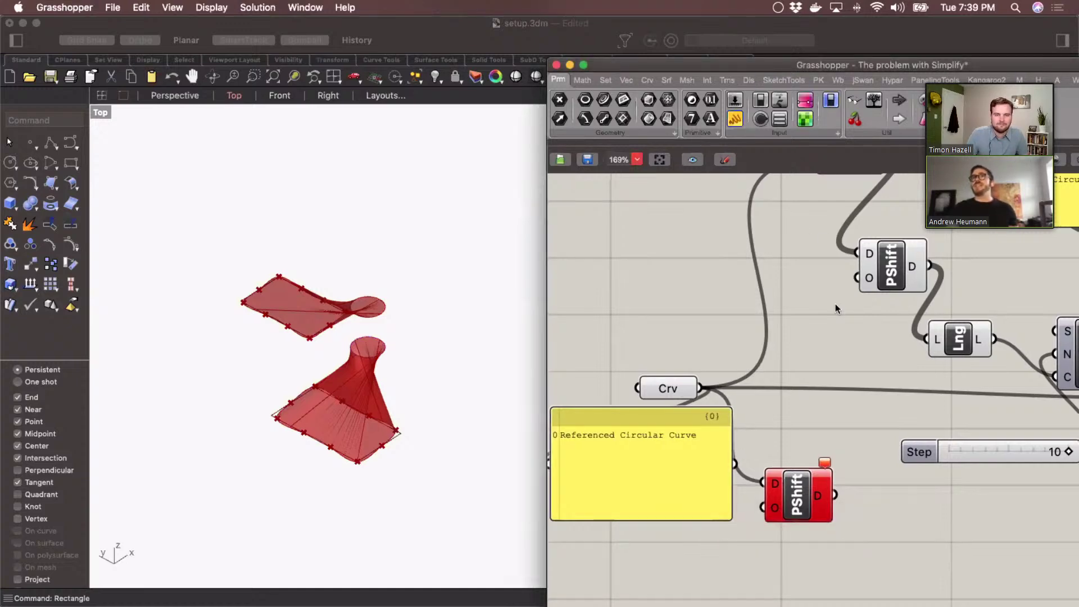
Add a Suirify component to the canvas beside the Flip component
scroll(835, 303, right, 10)
scroll(836, 303, up, 3)
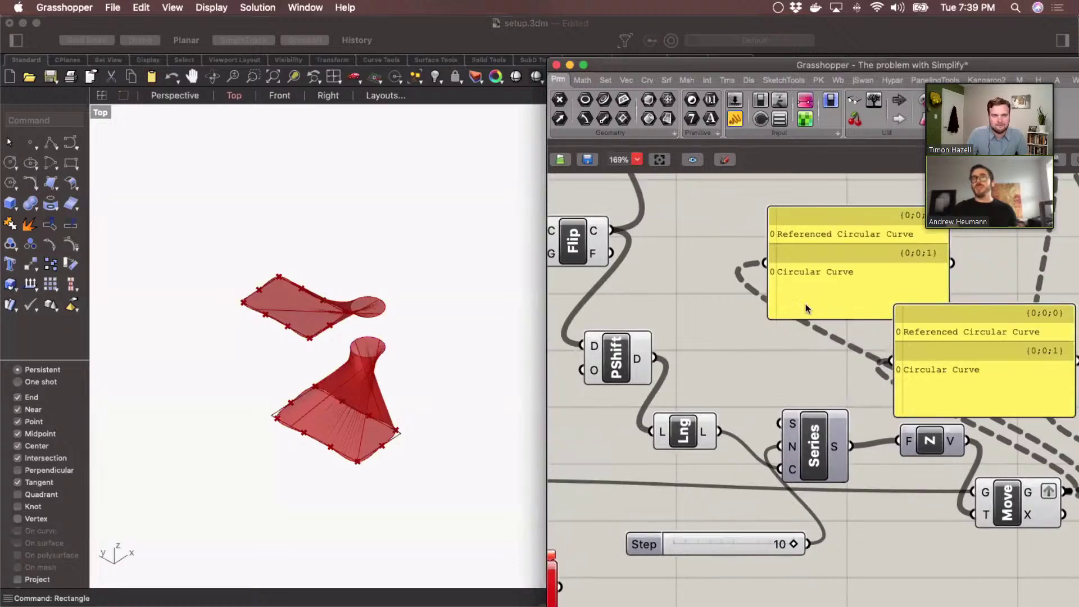
scroll(743, 308, left, 1)
scroll(743, 308, up, 1)
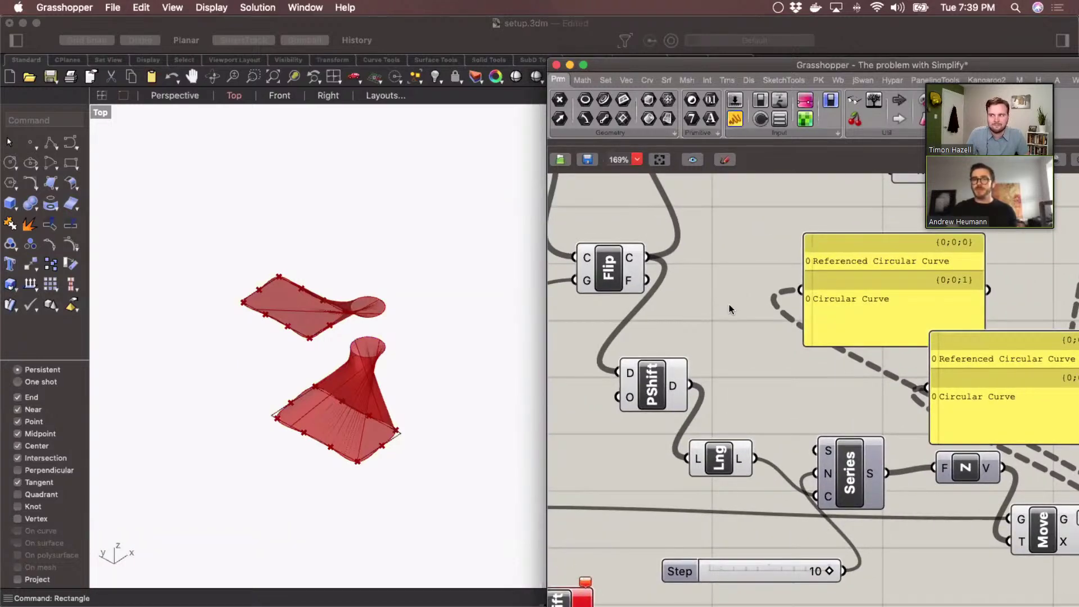
double_click(724, 256)
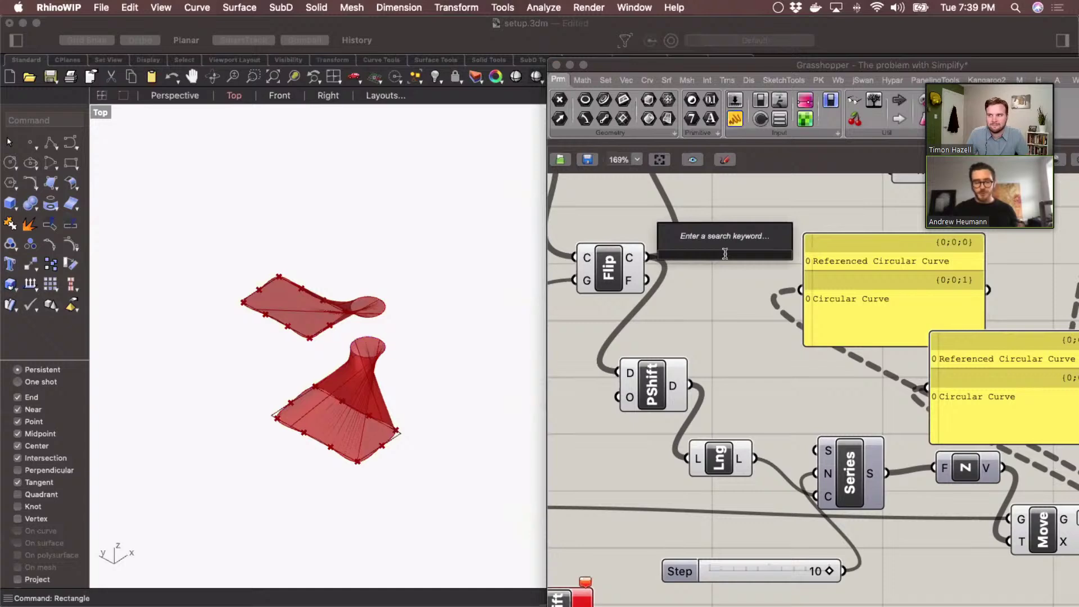
text(suir)
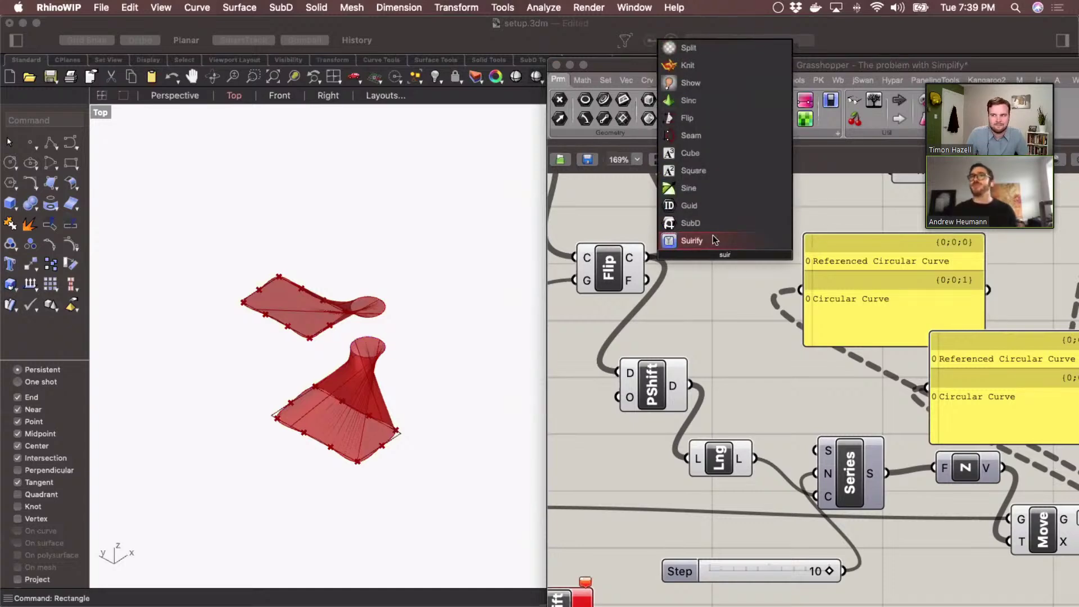
click(714, 240)
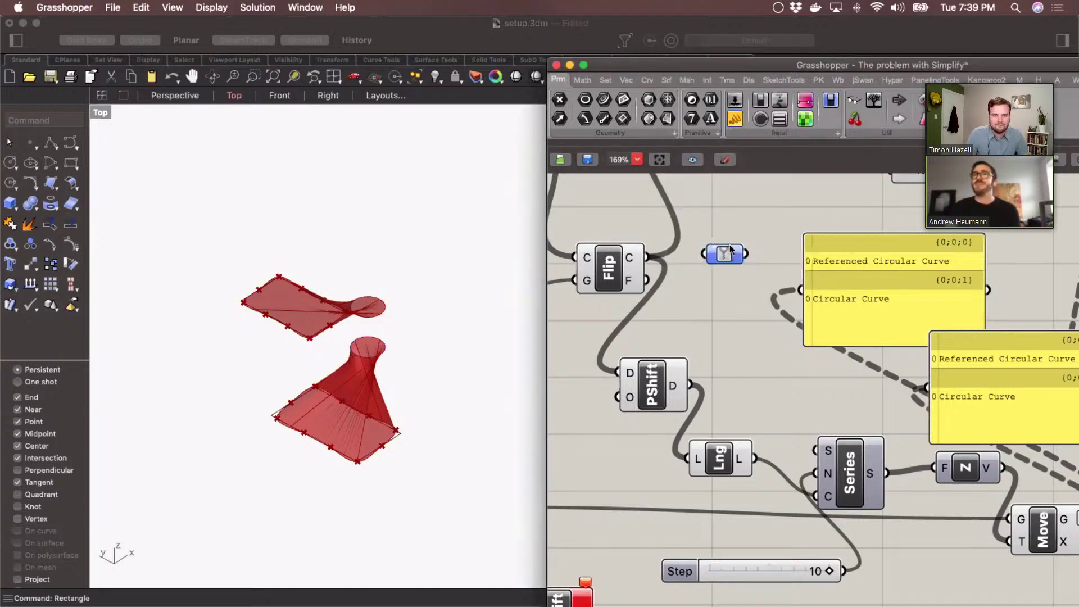
Examine the Suirify component's icon and tooltip description up close
scroll(731, 249, up, 2)
scroll(730, 249, up, 1)
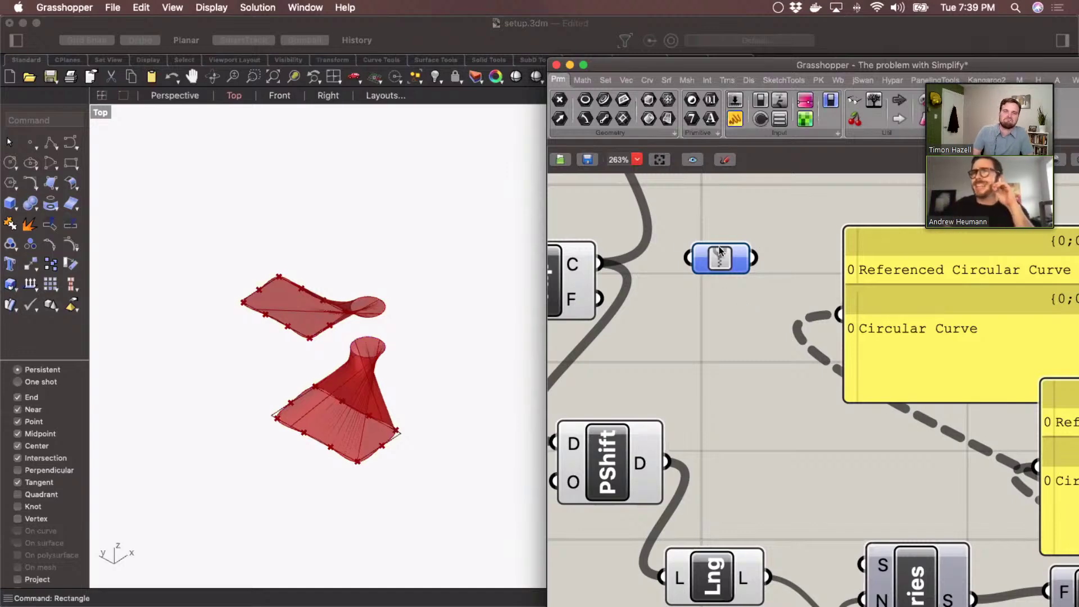
scroll(706, 385, down, 3)
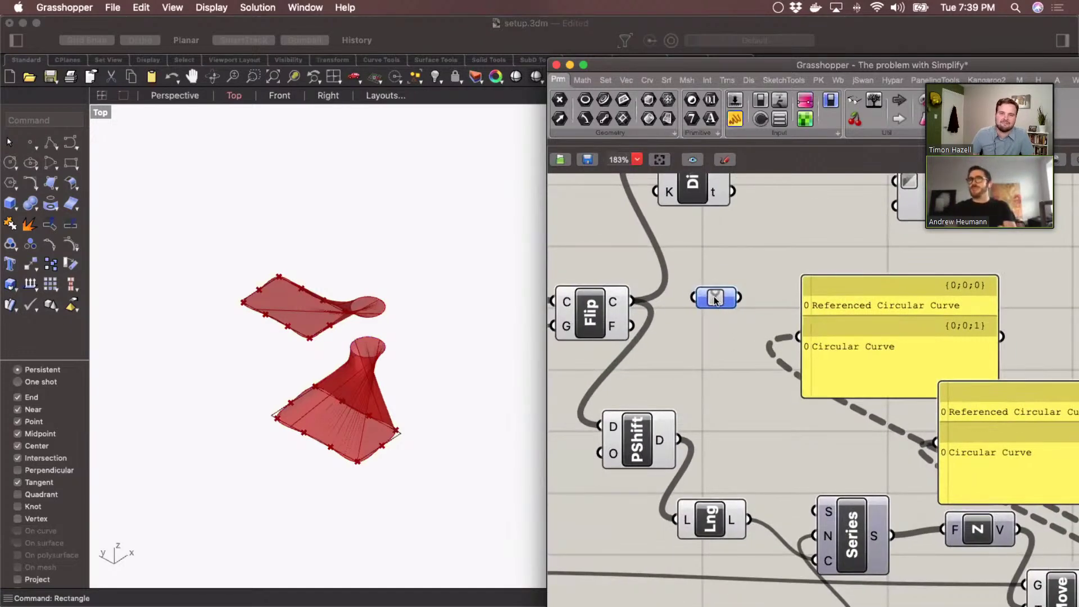
mouse_move(715, 301)
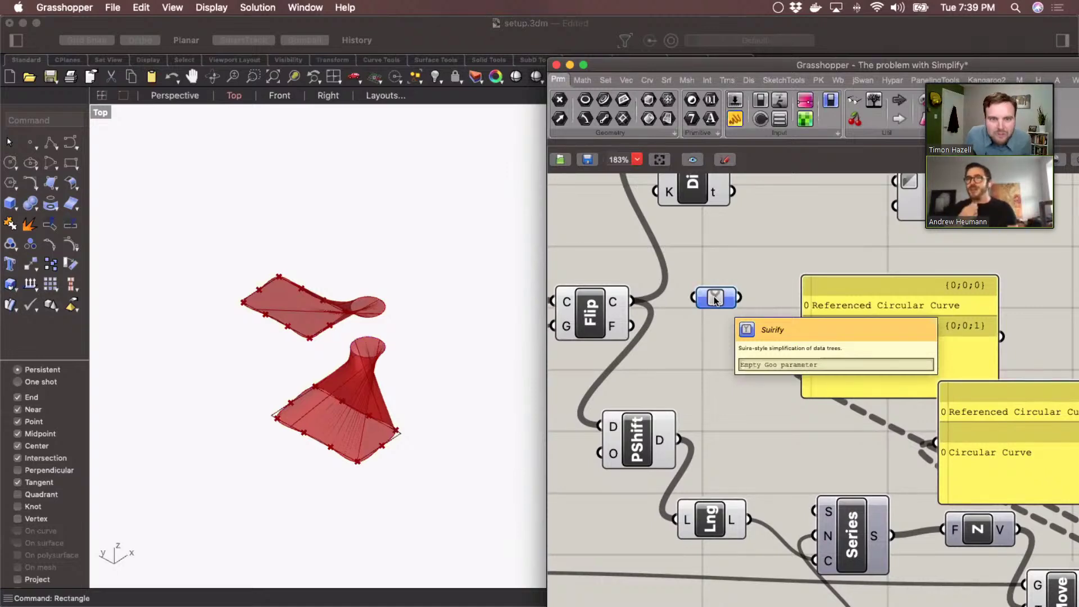
scroll(716, 302, up, 1)
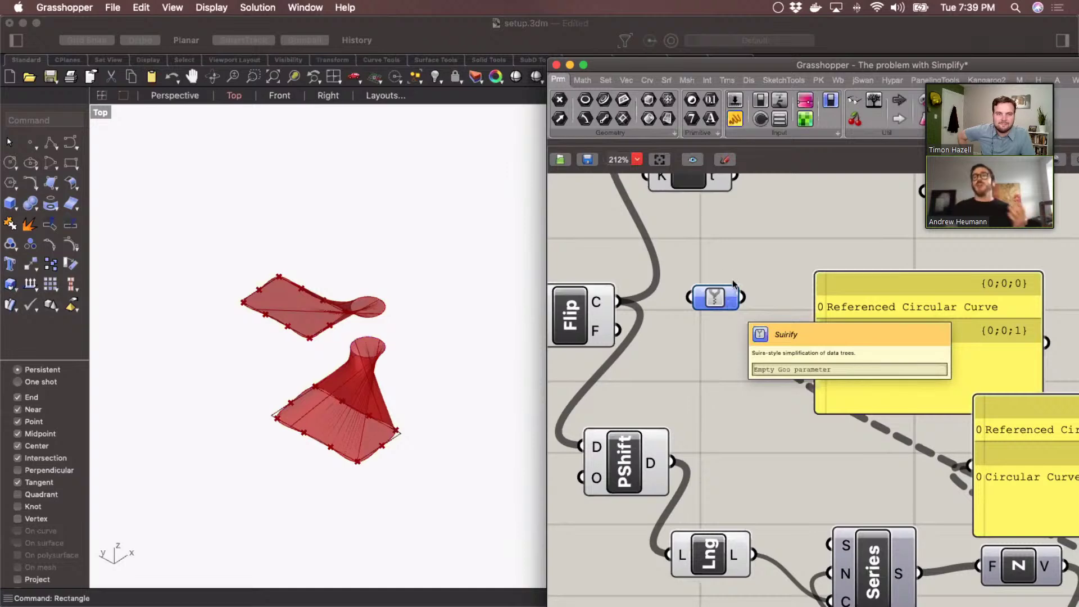
Move the Grasshopper window over the Rhino viewport so that more of the definition fits on screen
scroll(733, 281, down, 5)
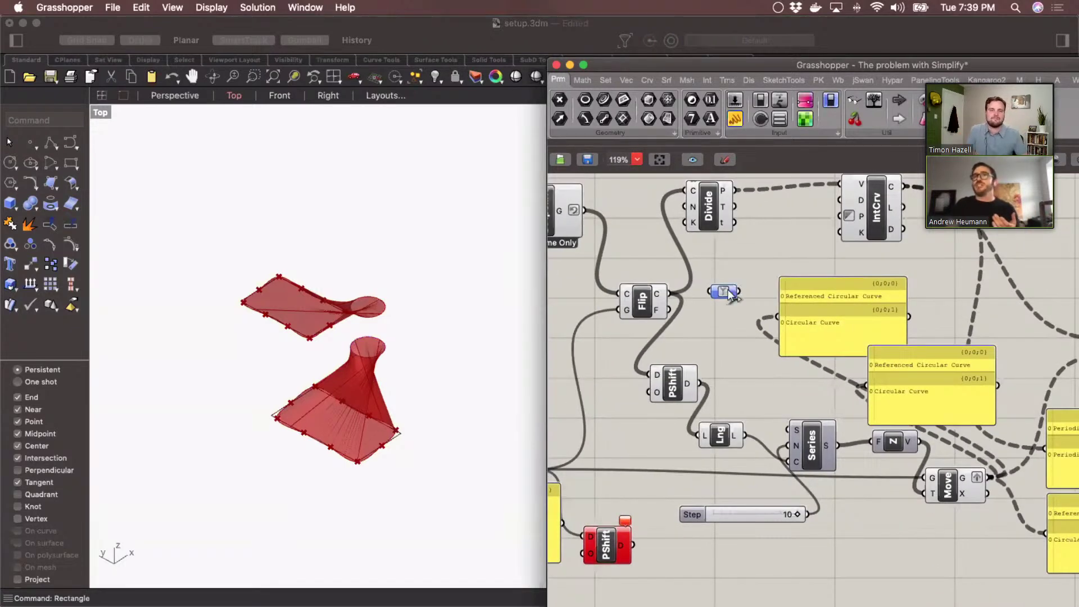
scroll(733, 293, down, 4)
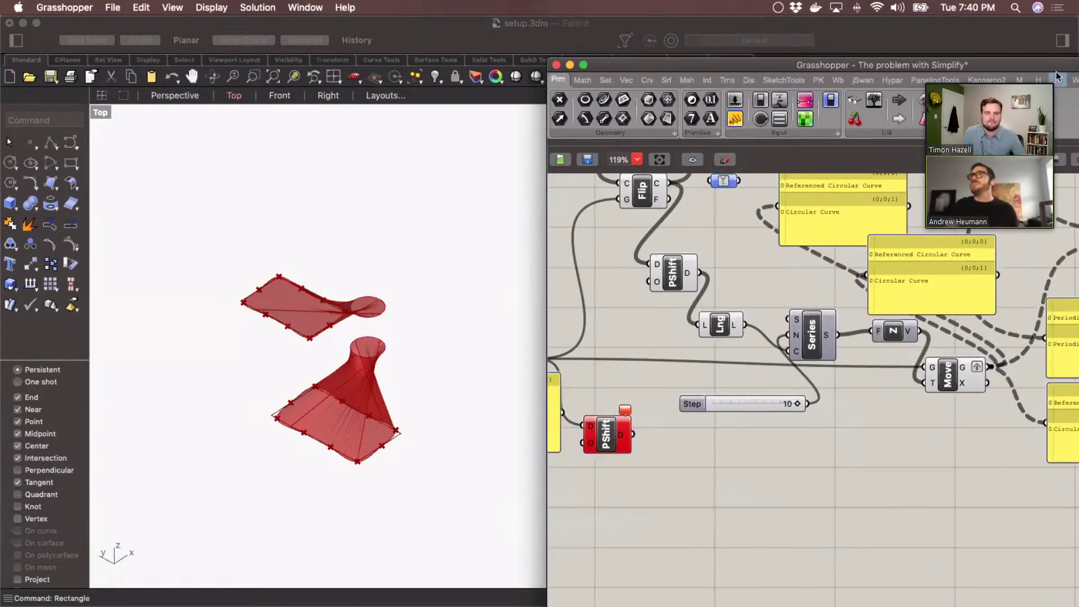
drag(893, 64, 500, 52)
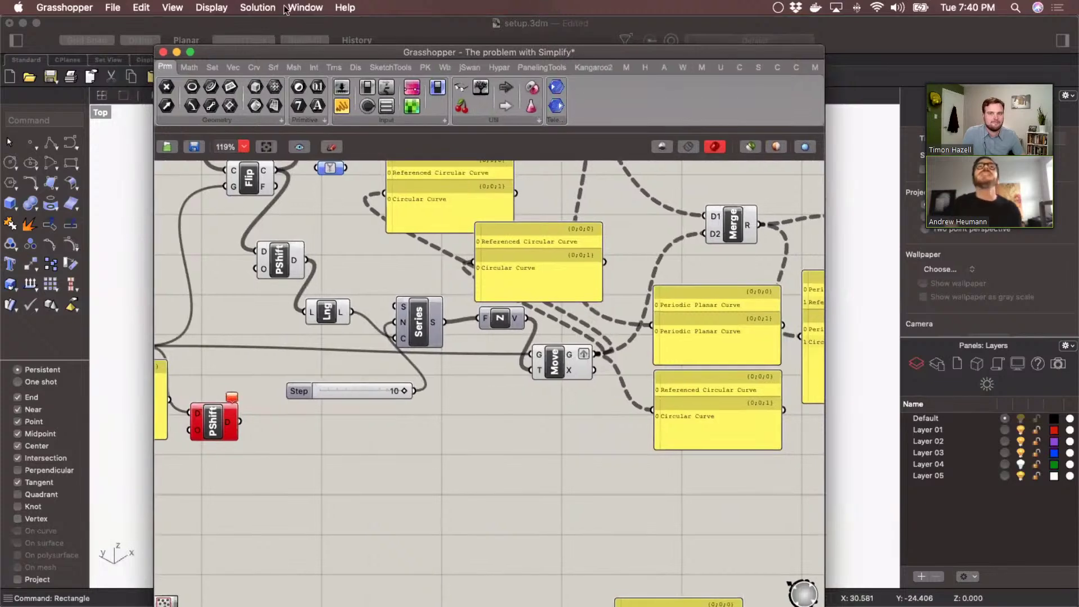
Switch to the unnamed definition with the Layer 04 pipeline and move the Grasshopper window to uncover the geometry in the Rhino viewport
click(286, 8)
click(329, 256)
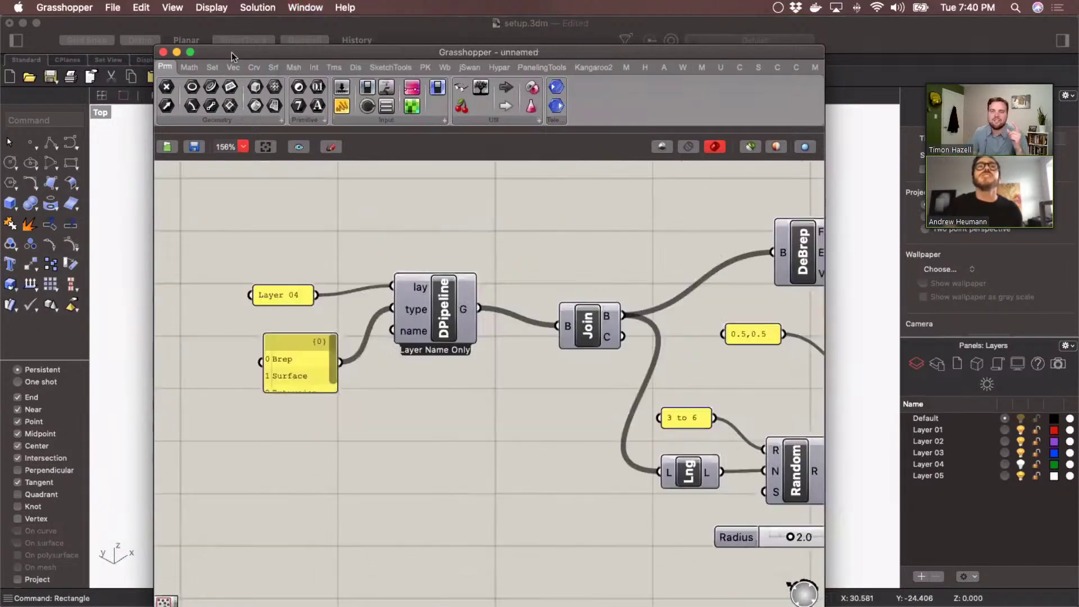
drag(232, 52, 466, 100)
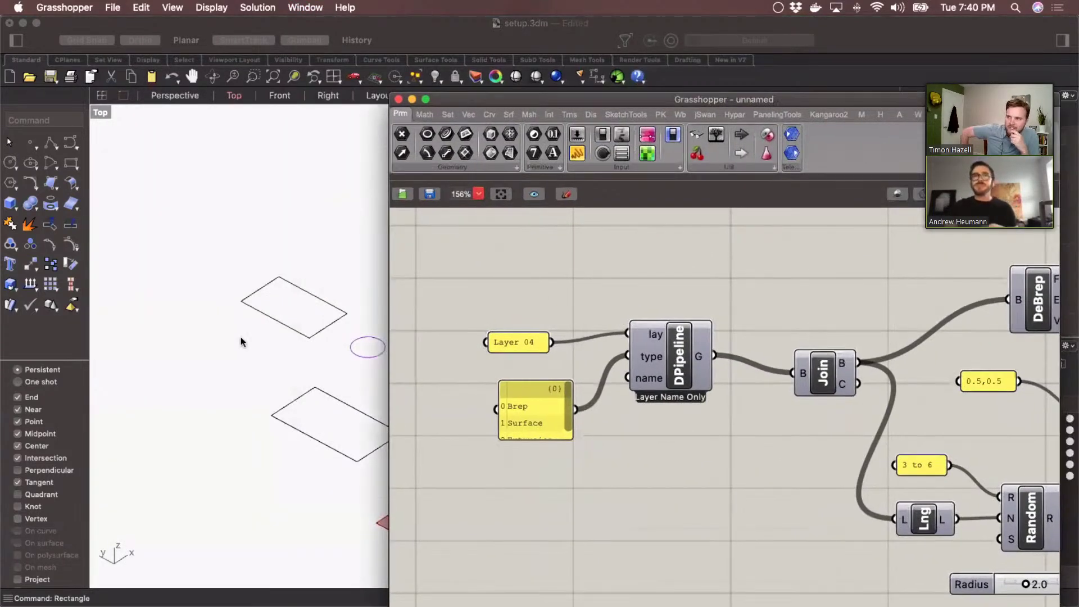
click(240, 336)
scroll(241, 337, right, 5)
scroll(812, 531, right, 1)
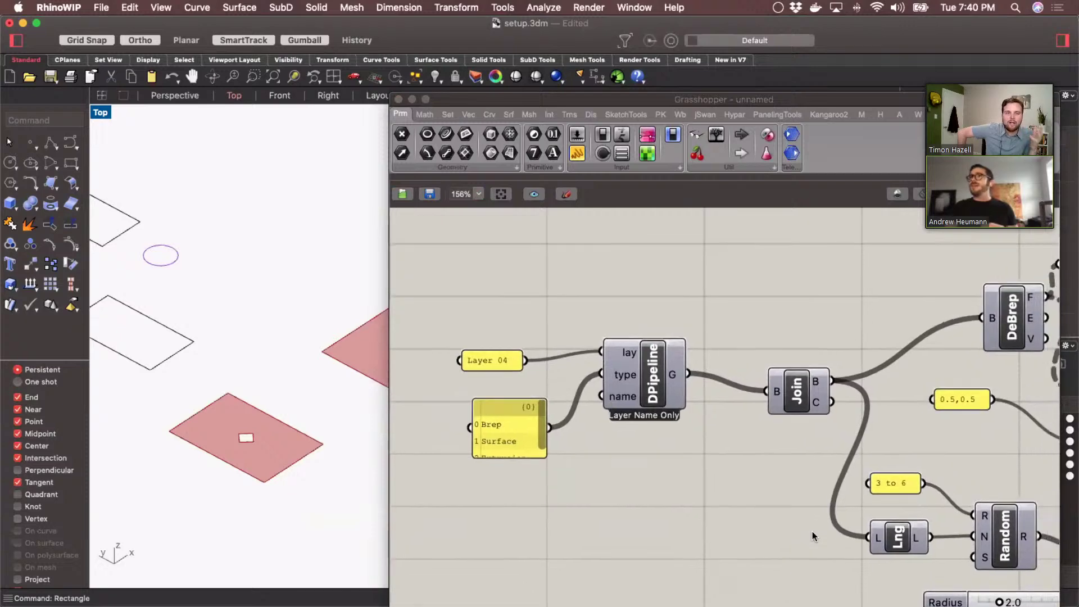
scroll(812, 531, right, 3)
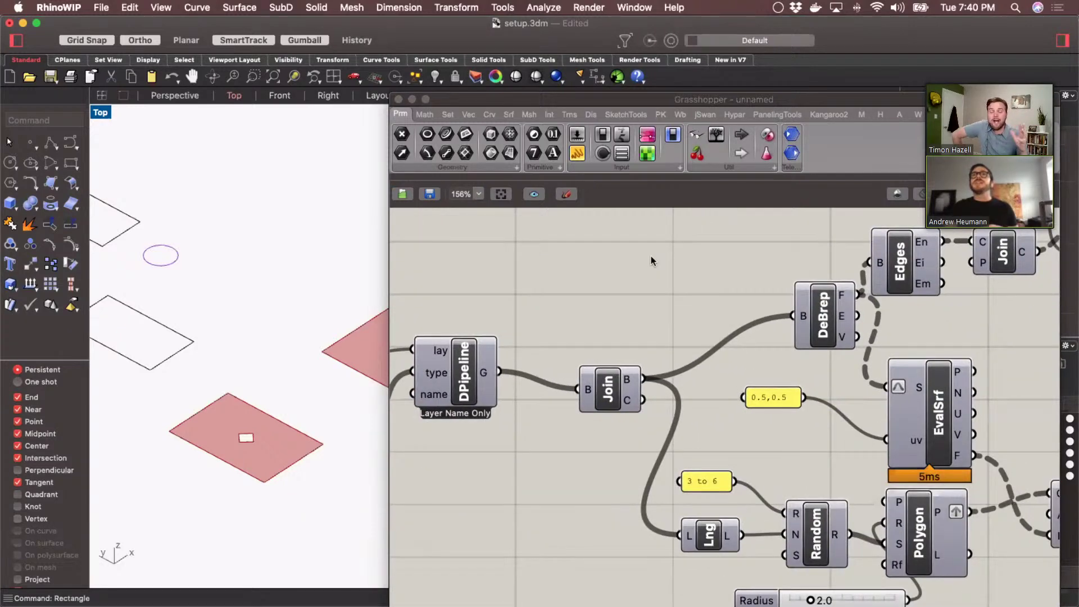
Look through the open Grasshopper definitions and reselect the unnamed one with the Layer 04 pipeline
click(643, 8)
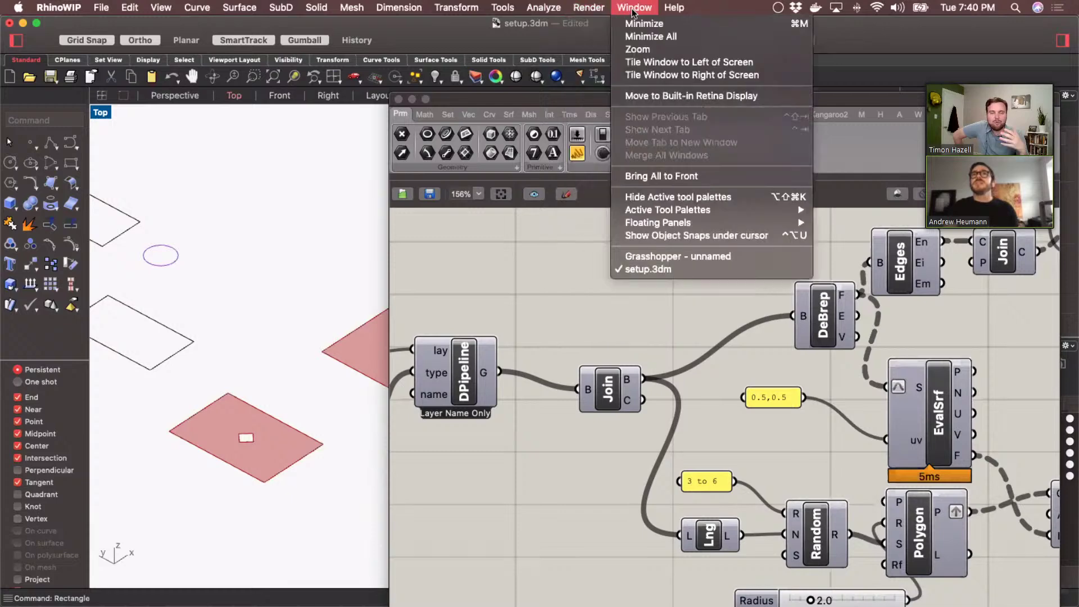
click(640, 257)
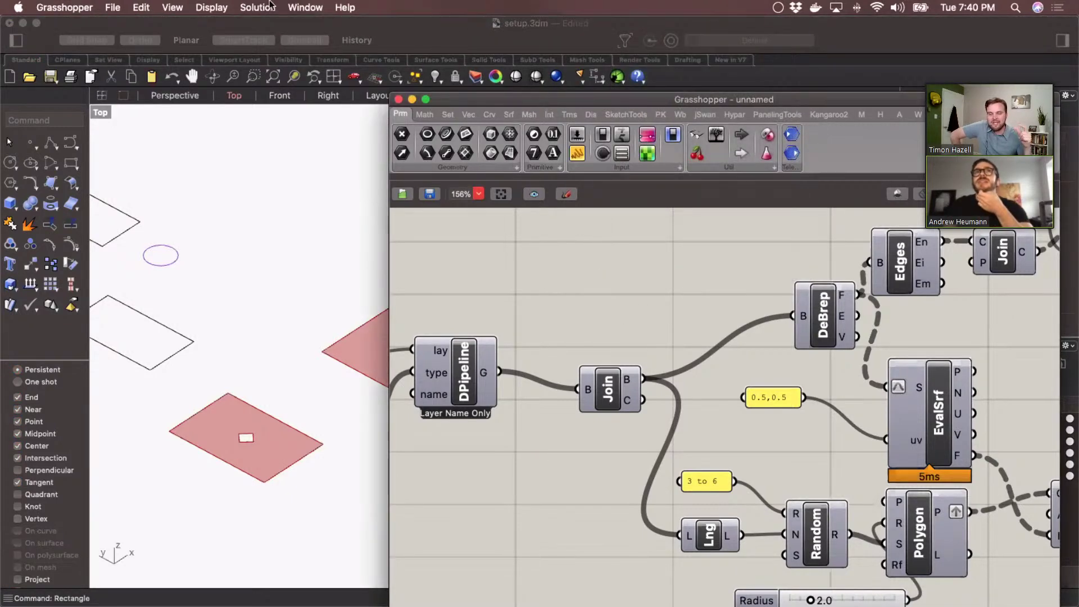
click(302, 7)
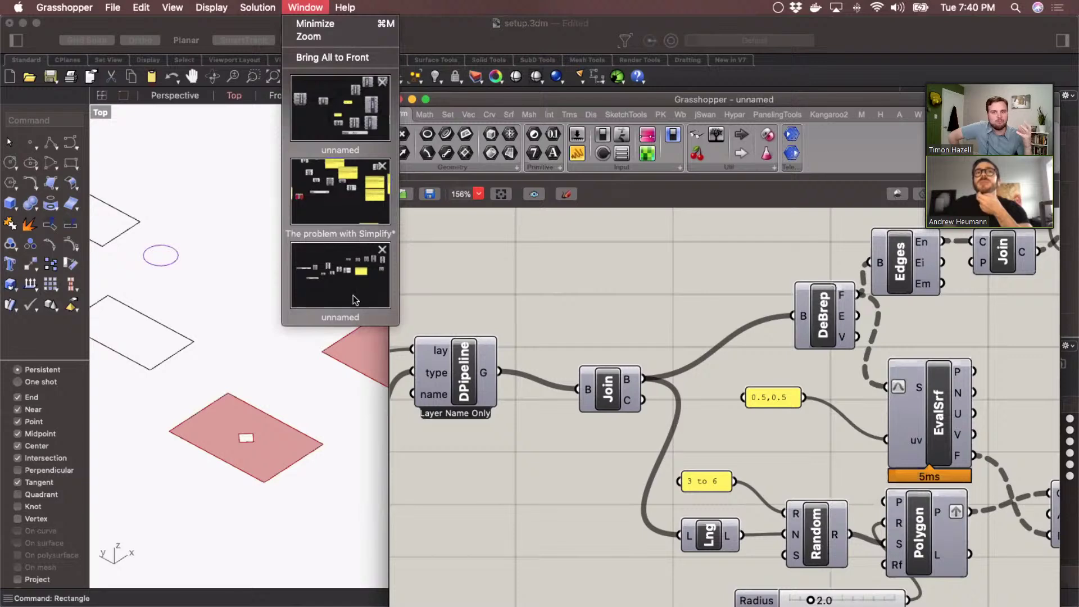
click(345, 123)
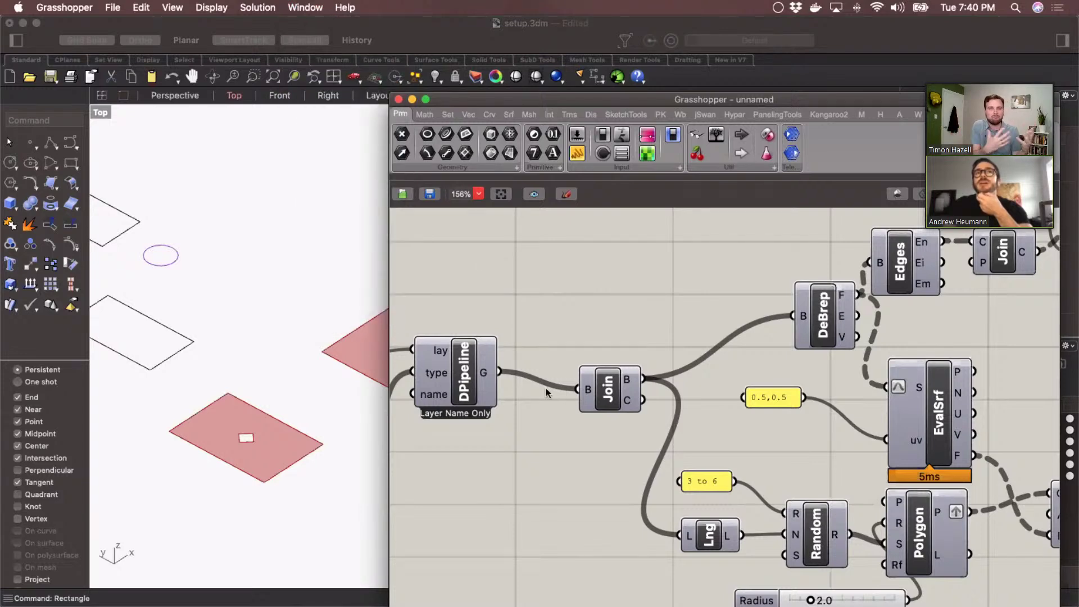
scroll(535, 396, down, 3)
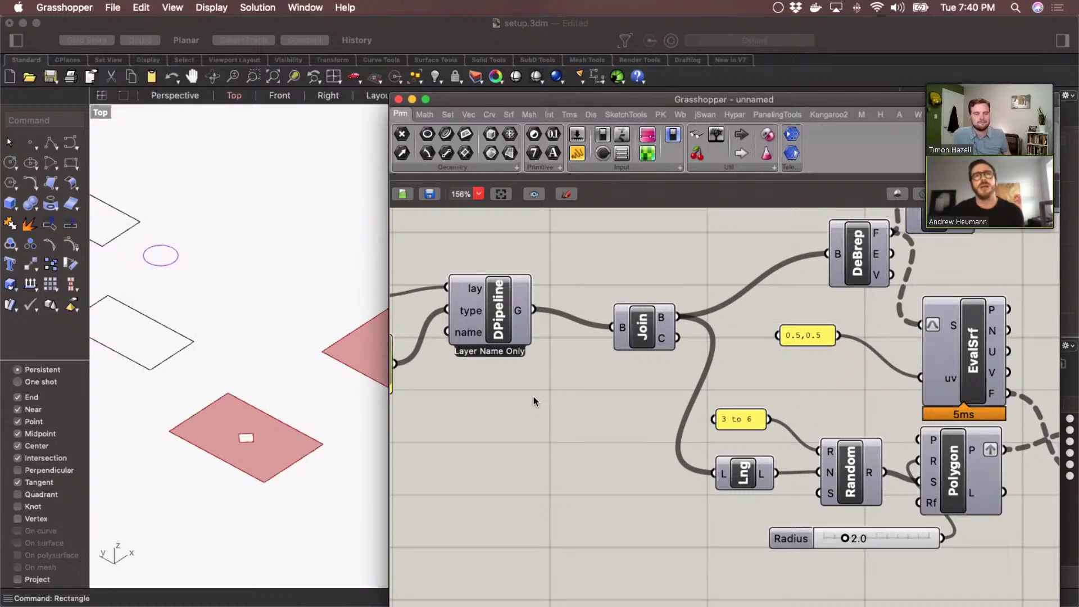
Start a new empty definition and switch back to the definition "The problem with Simplify"
key(super+n)
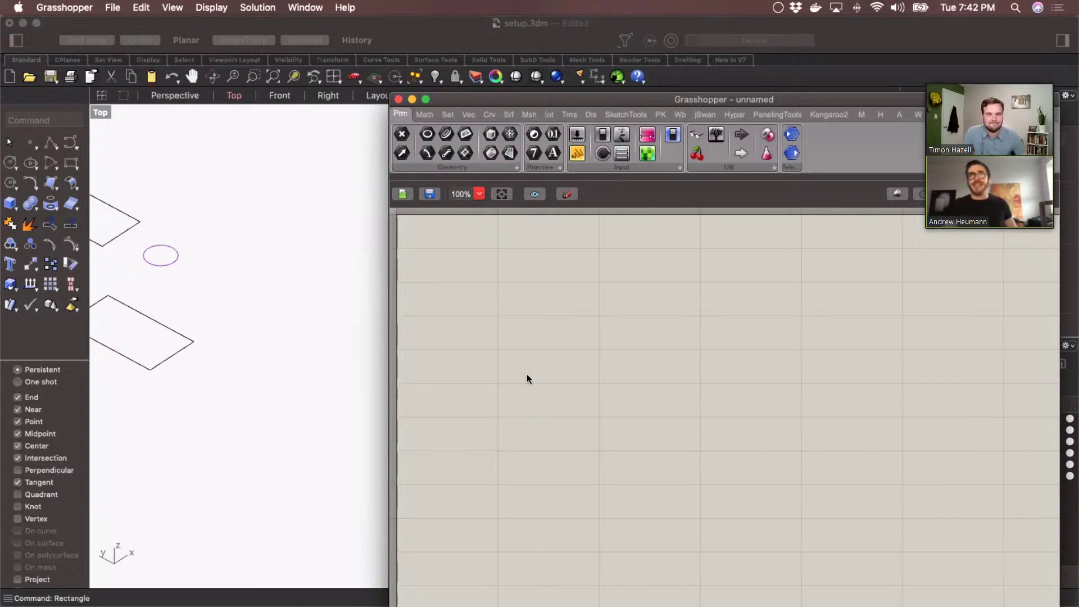
click(305, 7)
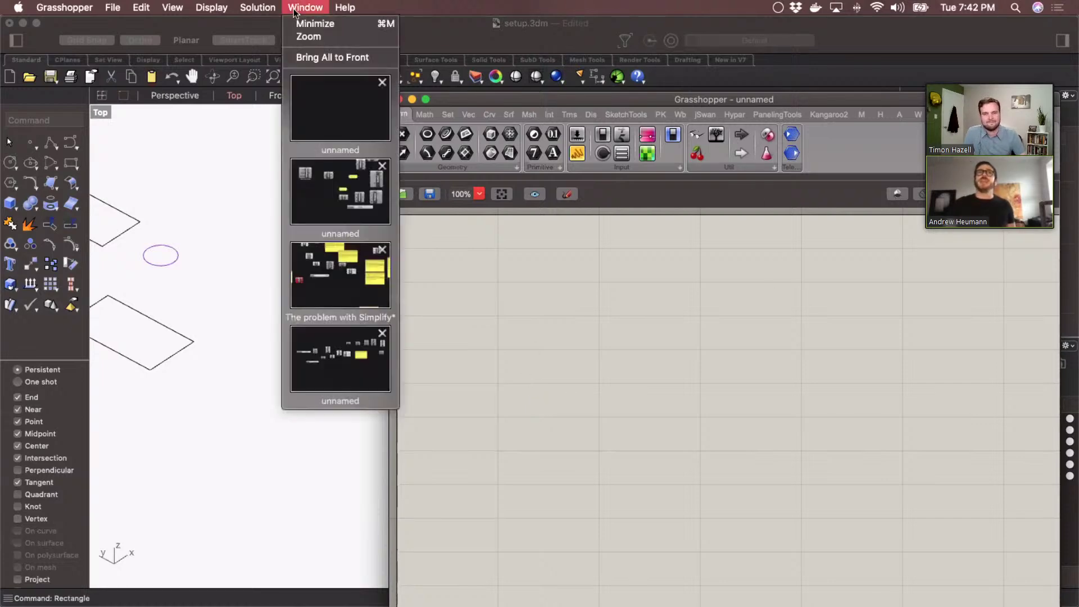
click(336, 288)
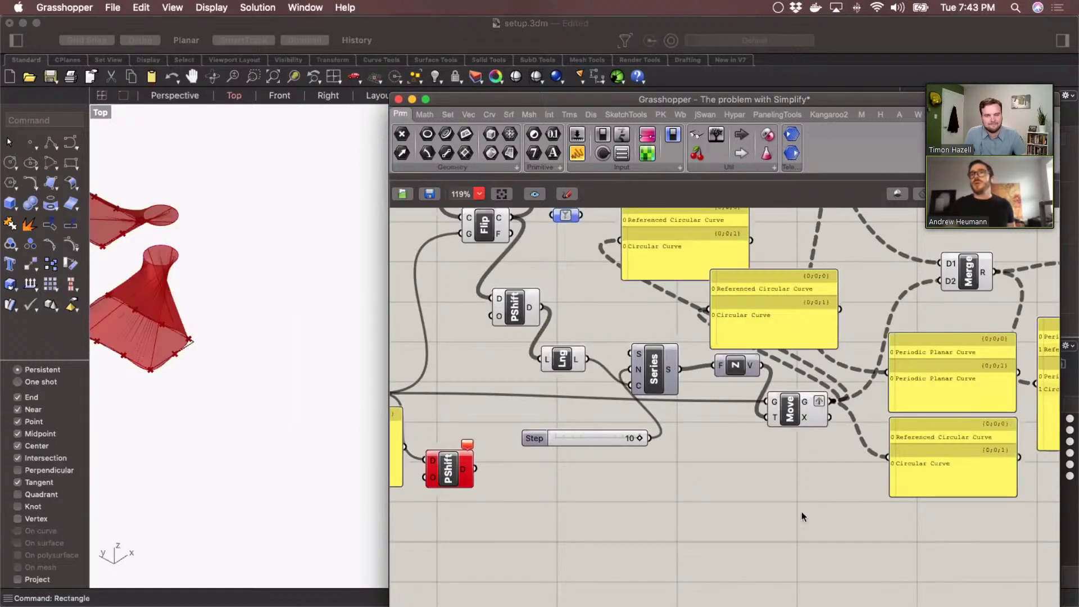
Add a Path Mapper component to the canvas below the panels wired to the Move component
scroll(806, 507, right, 10)
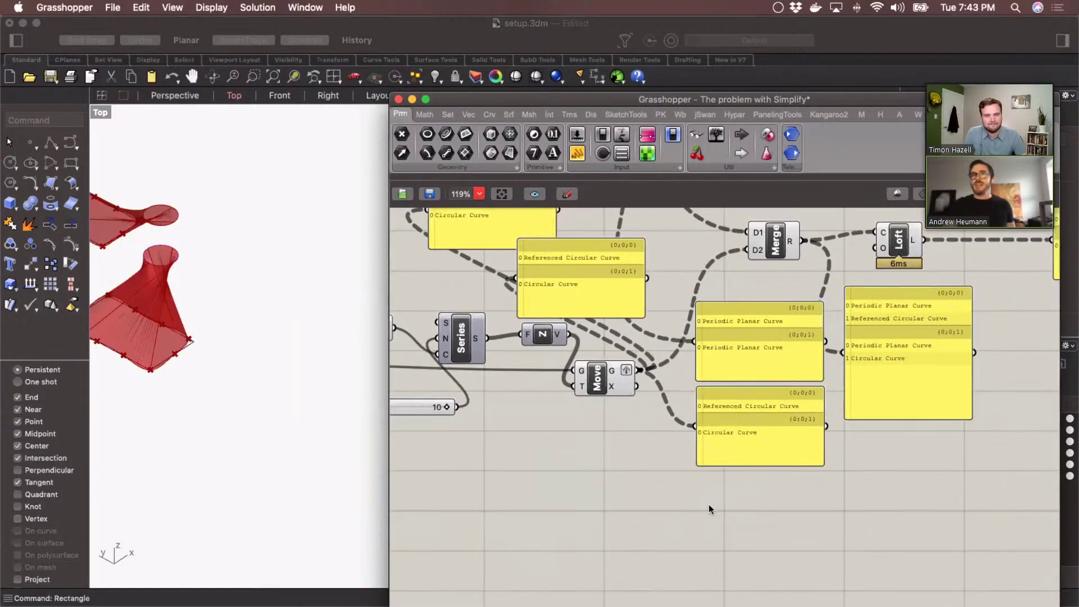
double_click(709, 505)
text(path)
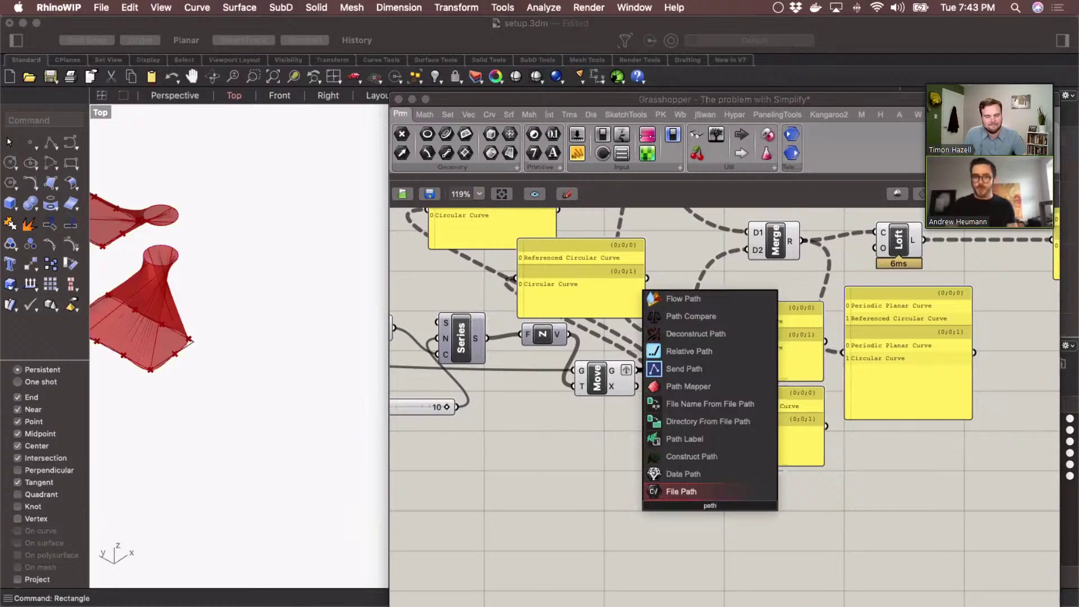
text( map)
key(Return)
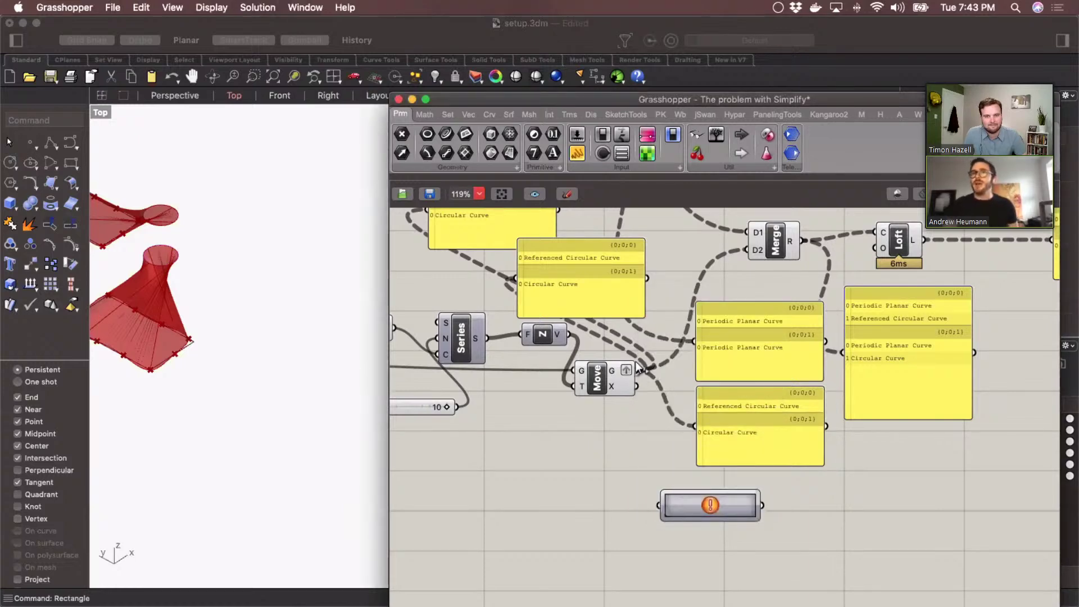
Set the Path Mapper's source pattern to {0;0;A} and its target pattern to {0;A;0}
double_click(674, 508)
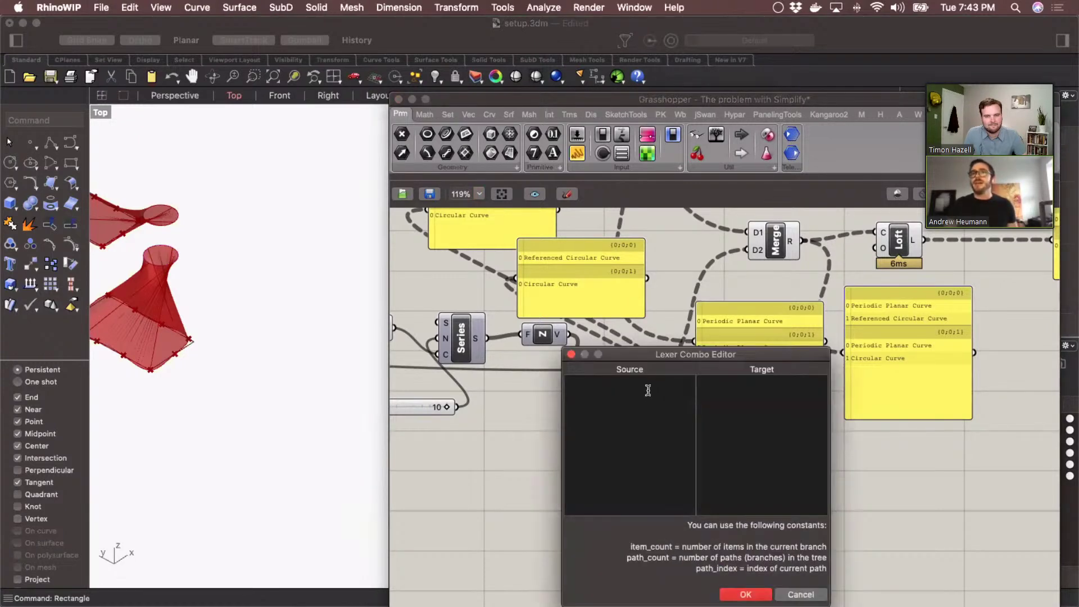
text({0;0;A)
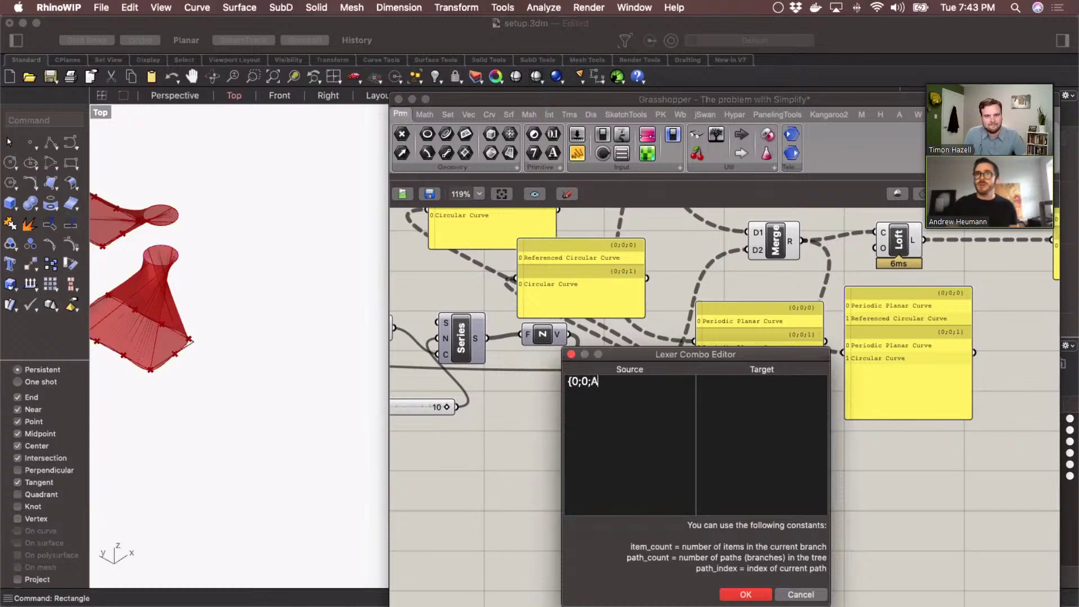
text(})
click(702, 382)
text({0;A)
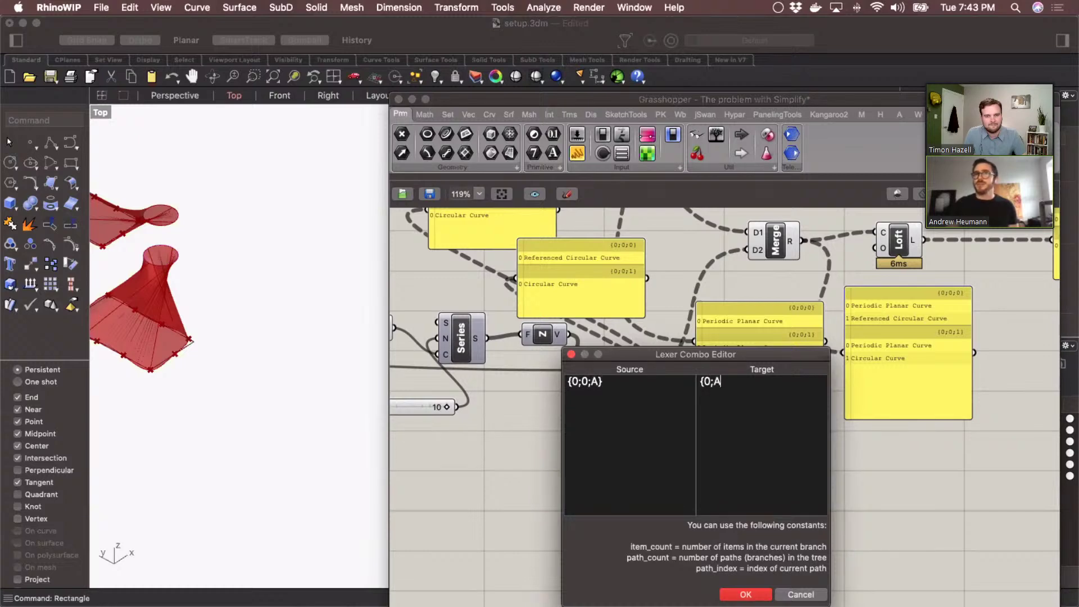
text(;0})
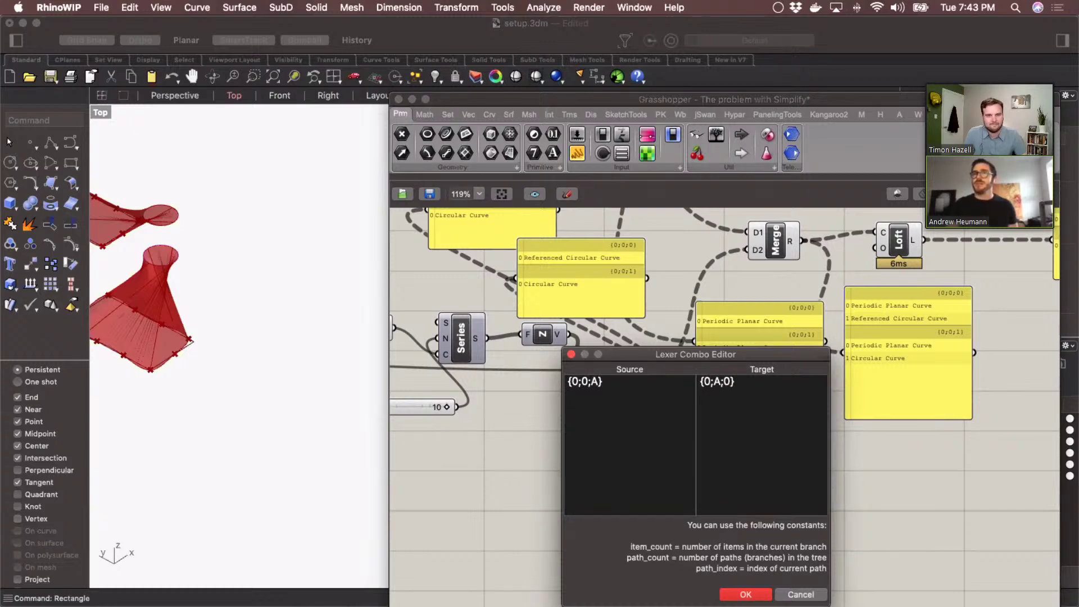
click(745, 594)
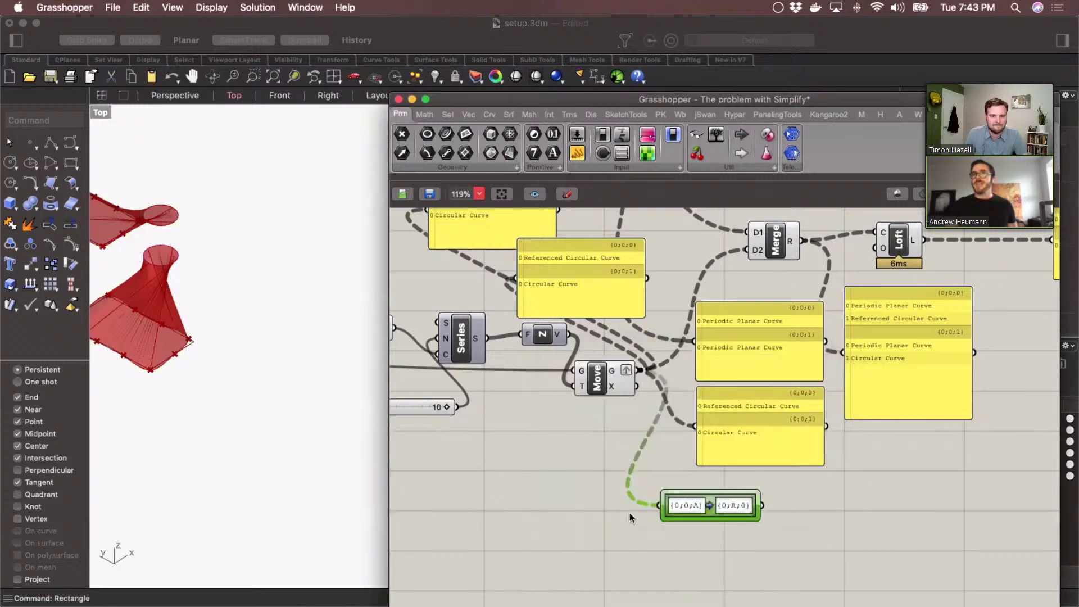
Feed Move's G output into the Path Mapper and add a panel wired to the mapper's output
key(ctrl+v)
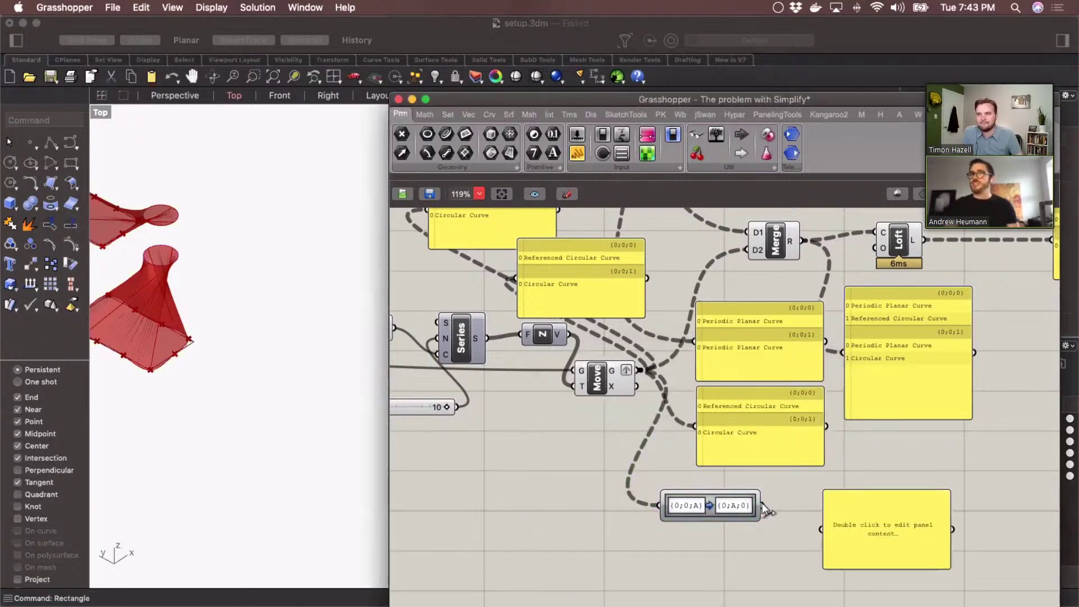
drag(762, 506, 811, 526)
Draw two more rectangles in the Rhino viewport beside the existing lofts and select both of them
right_drag(564, 469, 685, 389)
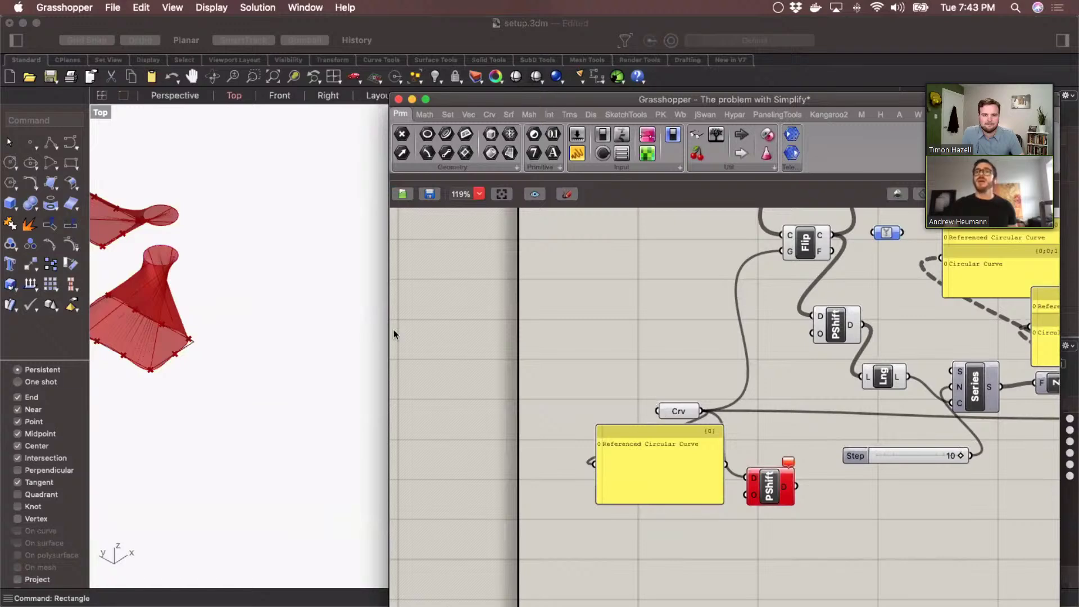
click(200, 279)
key(Return)
click(220, 271)
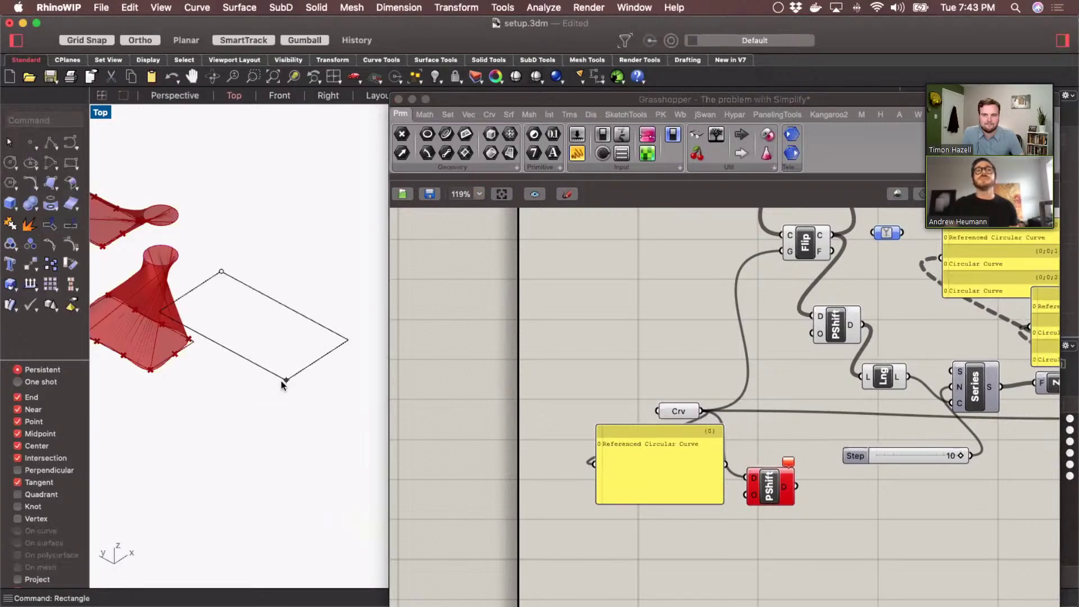
click(282, 381)
click(244, 449)
key(super+a)
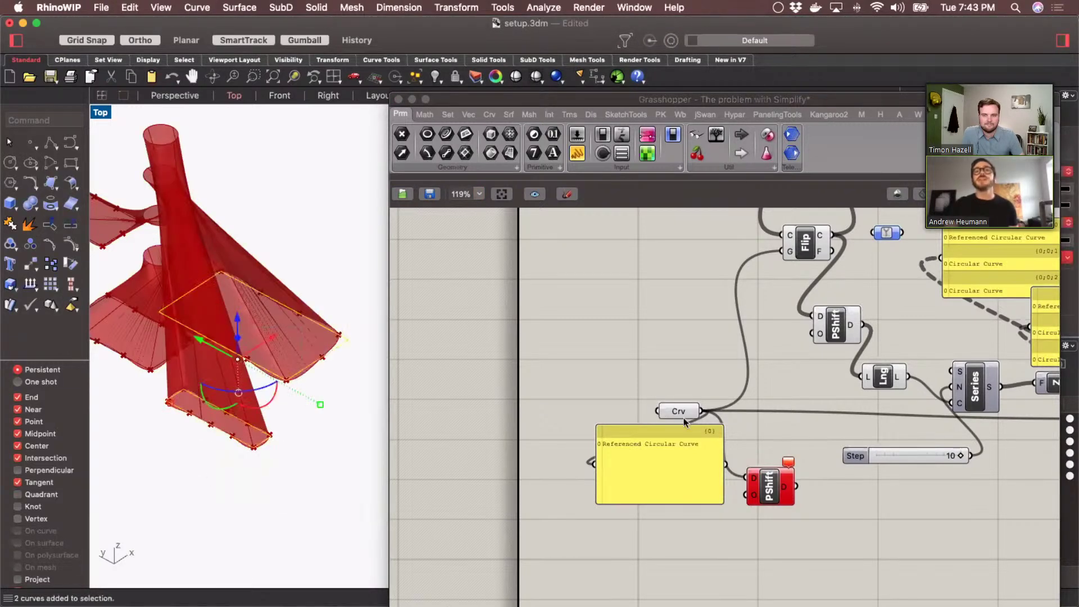
Make the Crv parameter reference the two selected rectangles as multiple curves and graft it
right_click(673, 412)
click(719, 508)
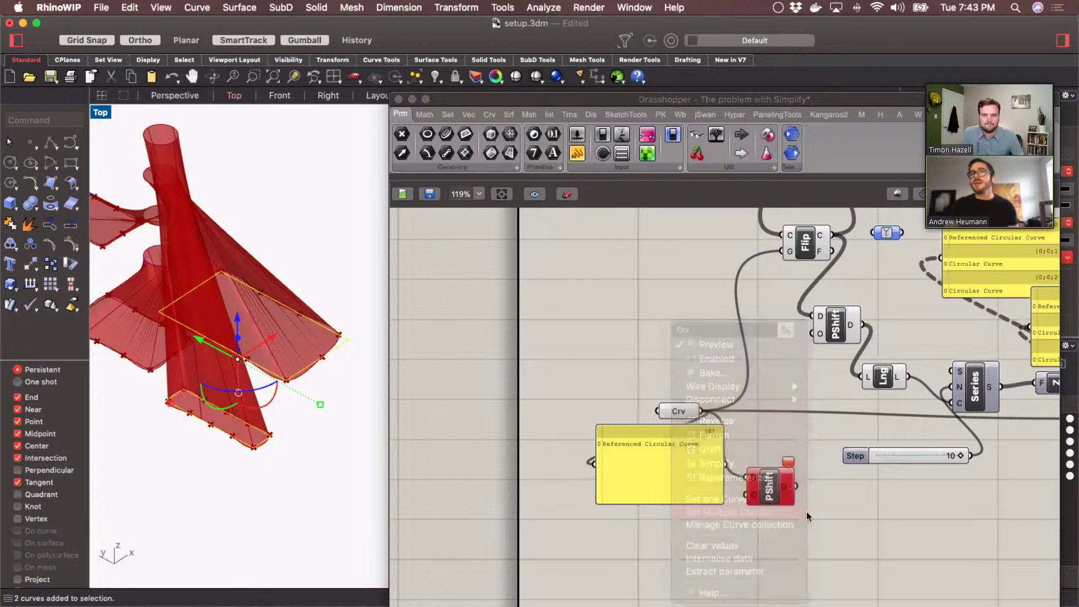
right_click(681, 411)
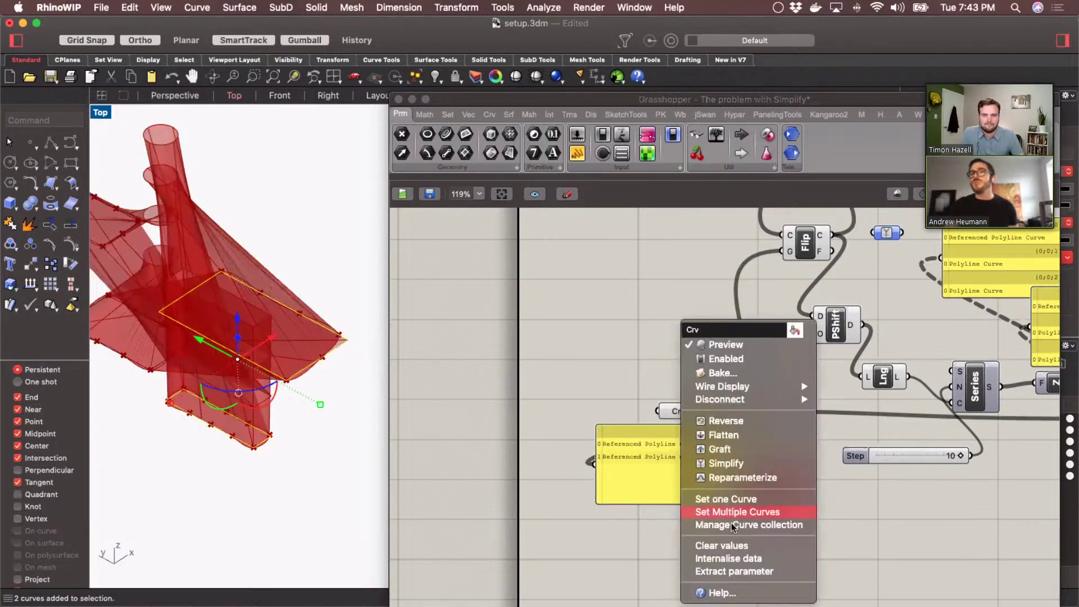
click(719, 449)
Check the path list of Move's G output and graft the C output of the Flip component
right_drag(893, 528, 591, 387)
mouse_move(457, 369)
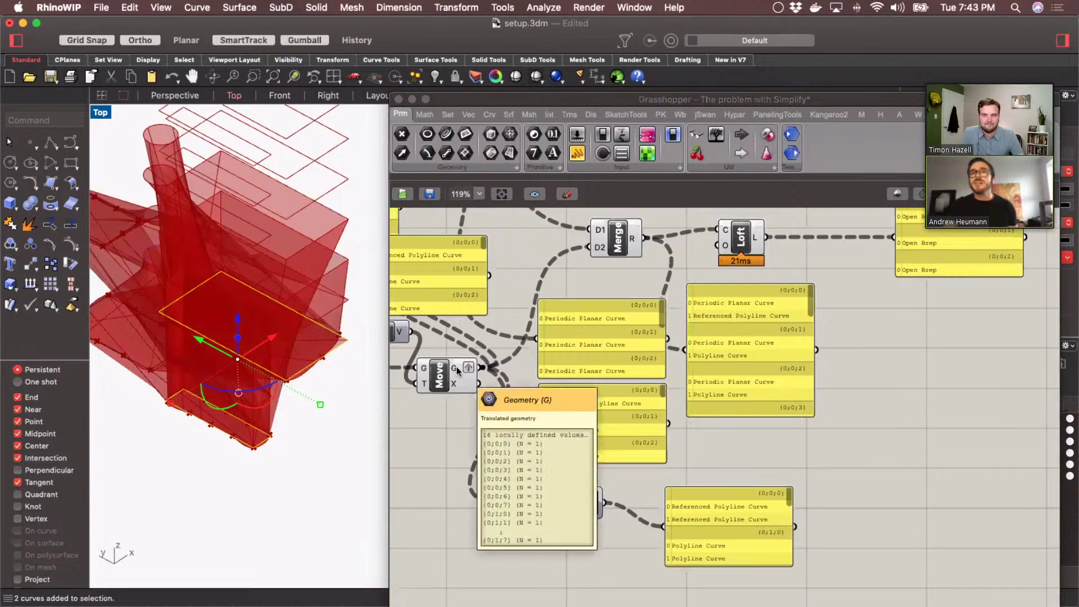
scroll(457, 369, left, 10)
scroll(458, 370, up, 3)
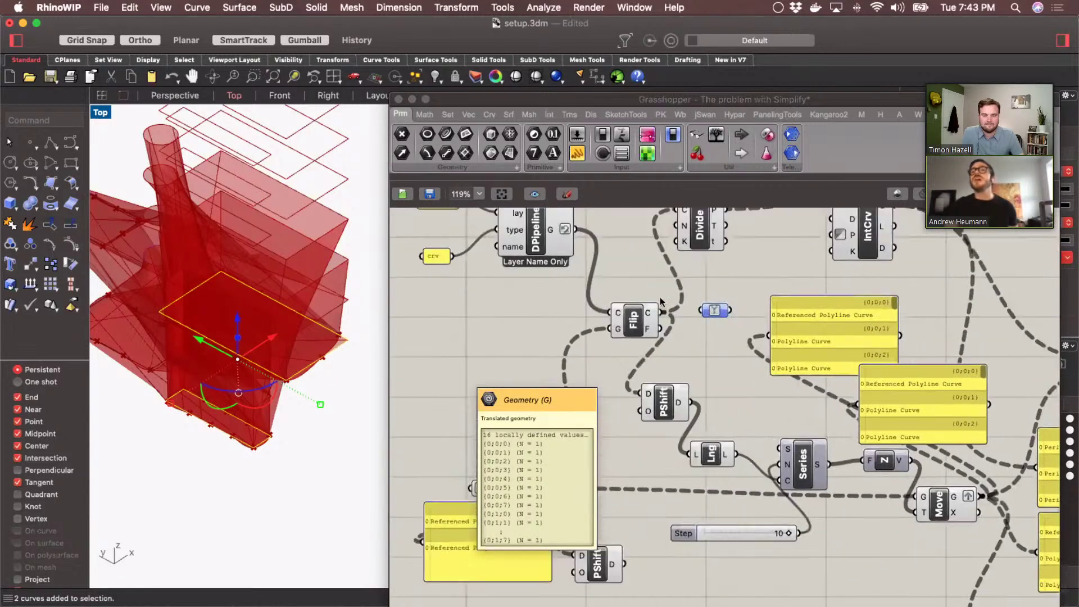
right_click(651, 313)
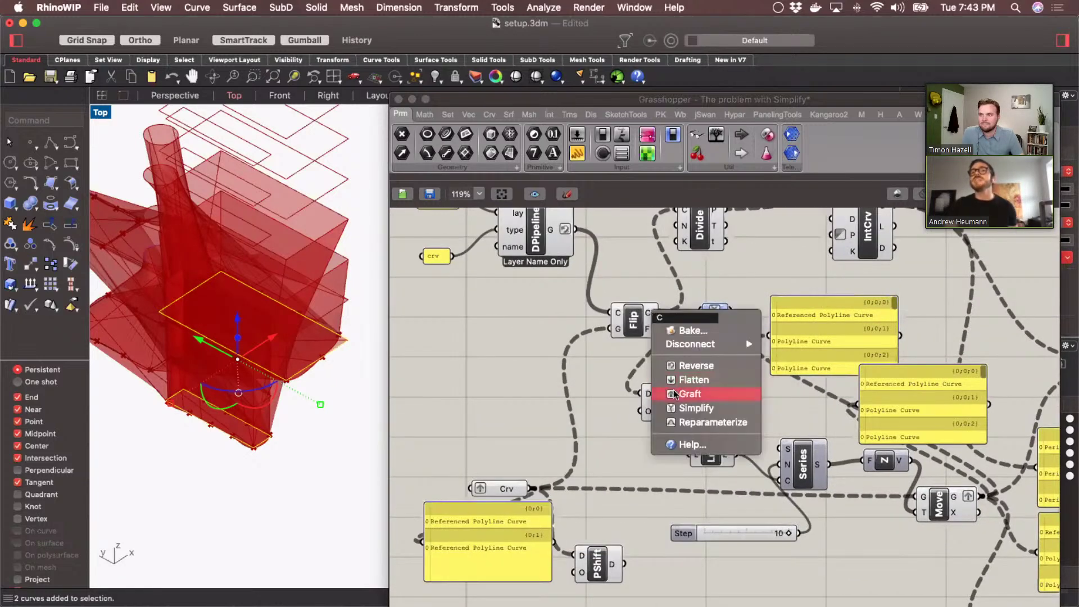
Examine the Path Mapper's source and target patterns against the paths shown in its output panel and the surrounding panels
scroll(810, 484, right, 5)
scroll(811, 484, down, 3)
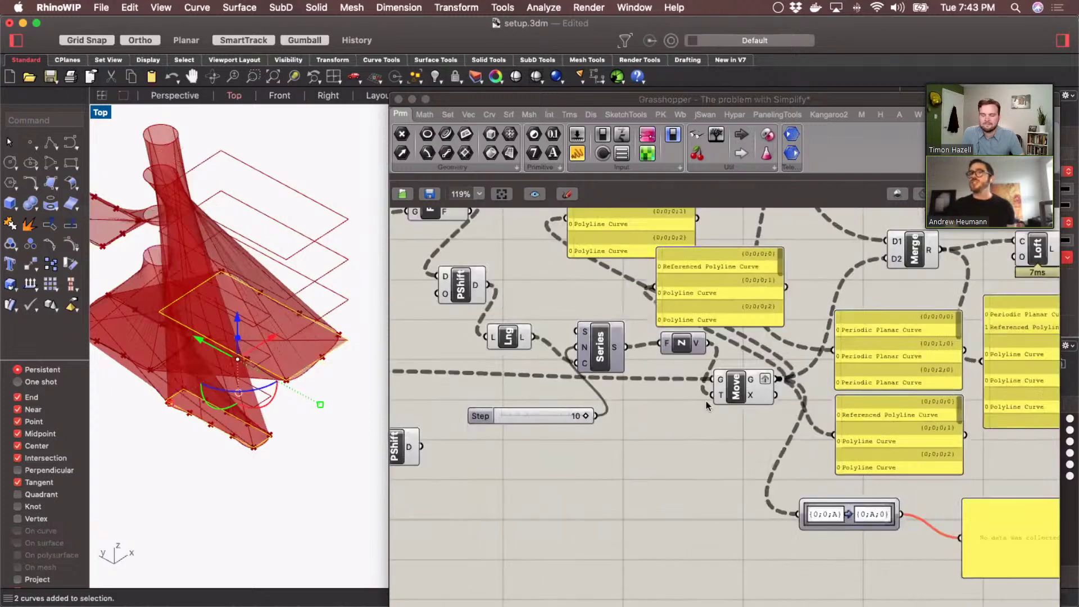
scroll(655, 303, right, 1)
click(842, 474)
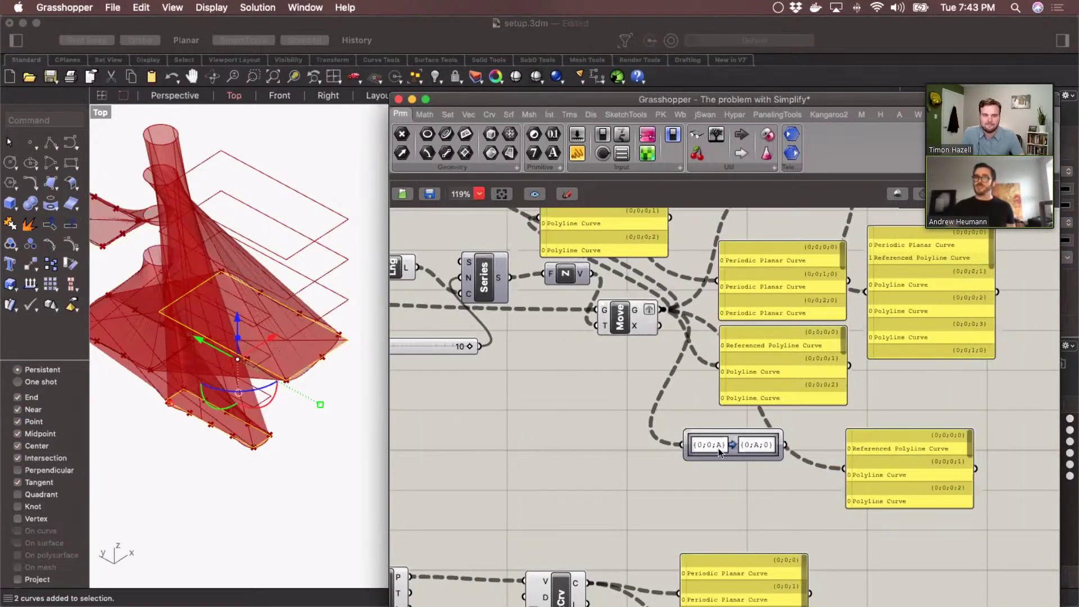
scroll(718, 447, up, 2)
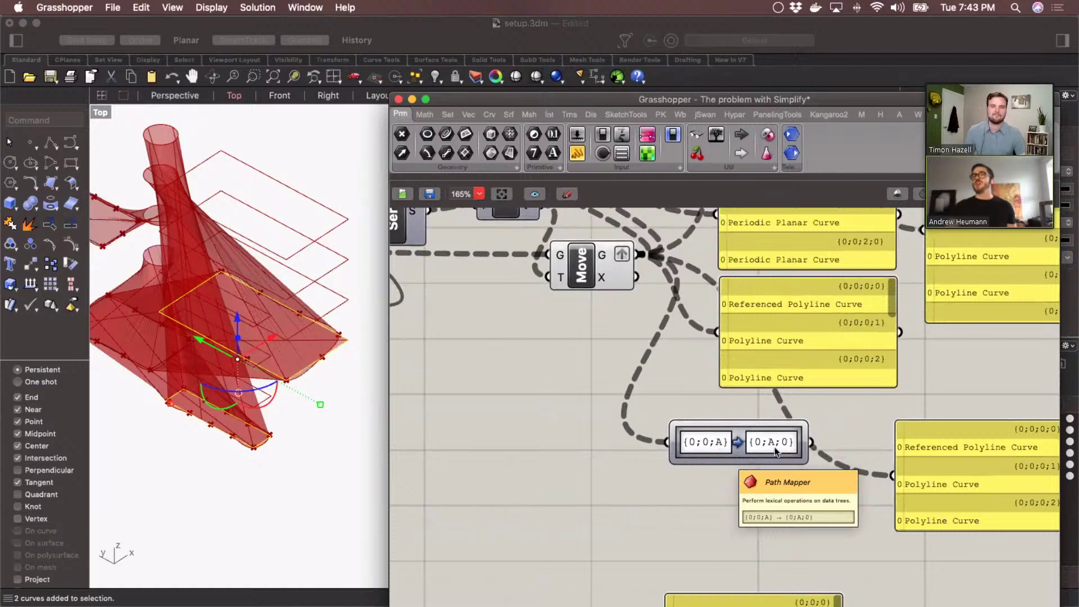
scroll(775, 446, up, 1)
right_drag(812, 450, 688, 448)
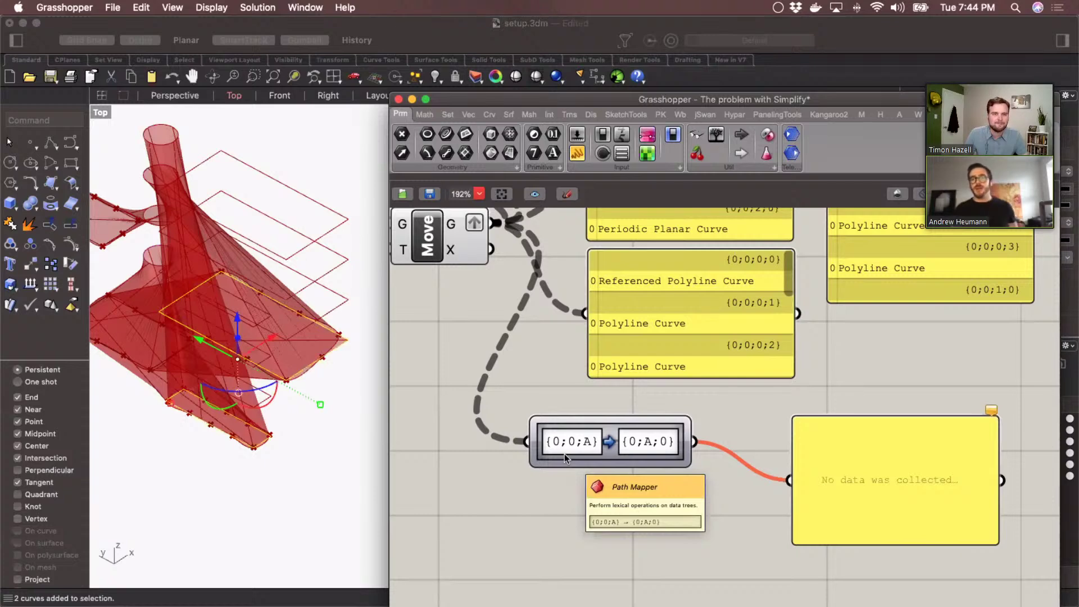
scroll(584, 366, up, 2)
scroll(599, 470, down, 8)
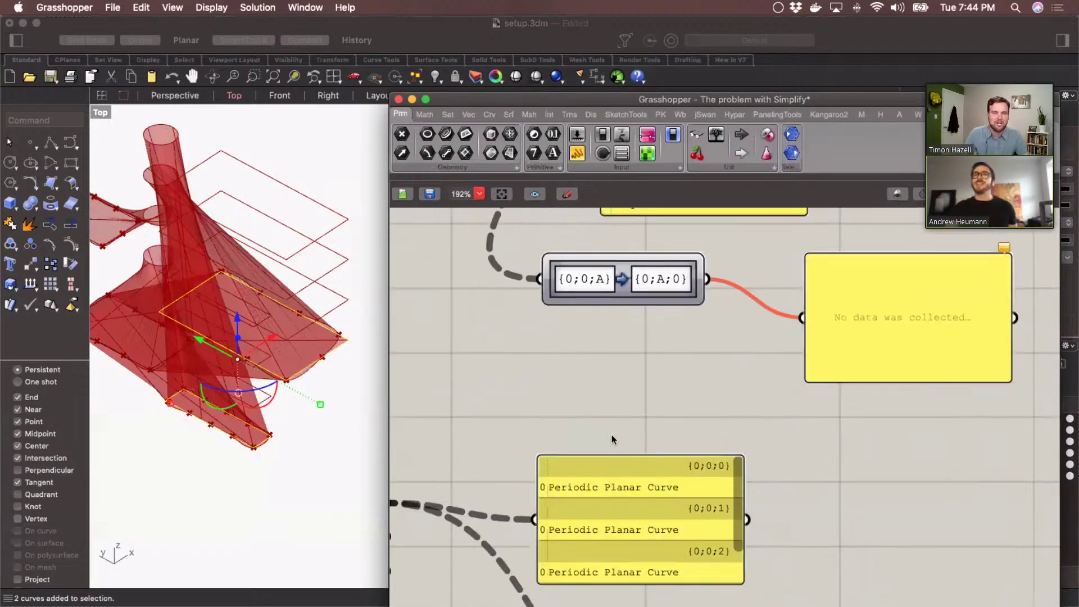
scroll(614, 399, down, 3)
scroll(639, 432, up, 4)
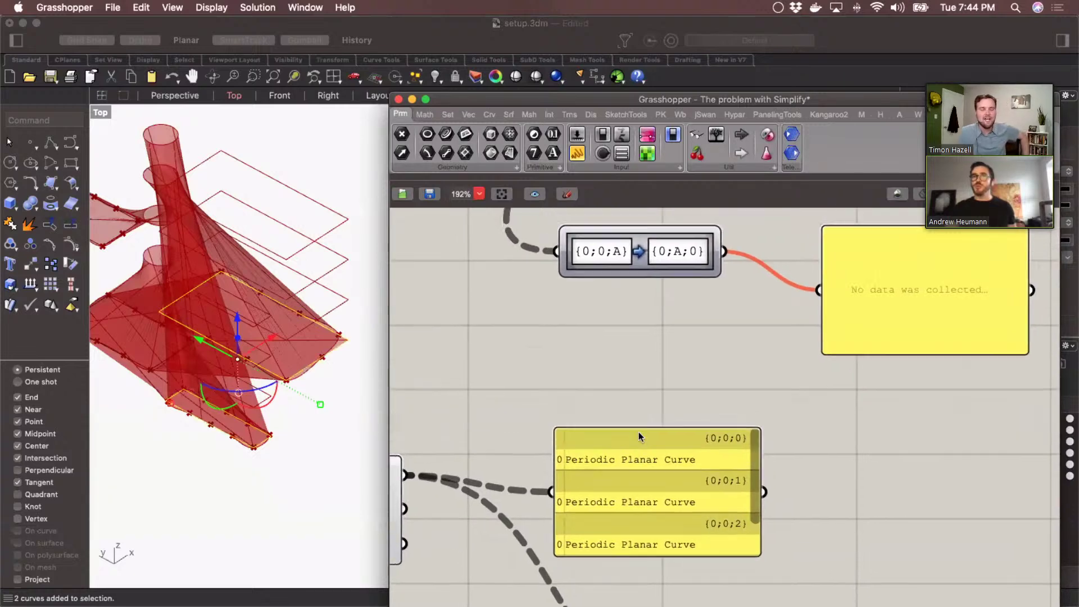
Place a Relative Items component on the open canvas between the Path Mapper and the IntCrv component
double_click(489, 441)
text(rela)
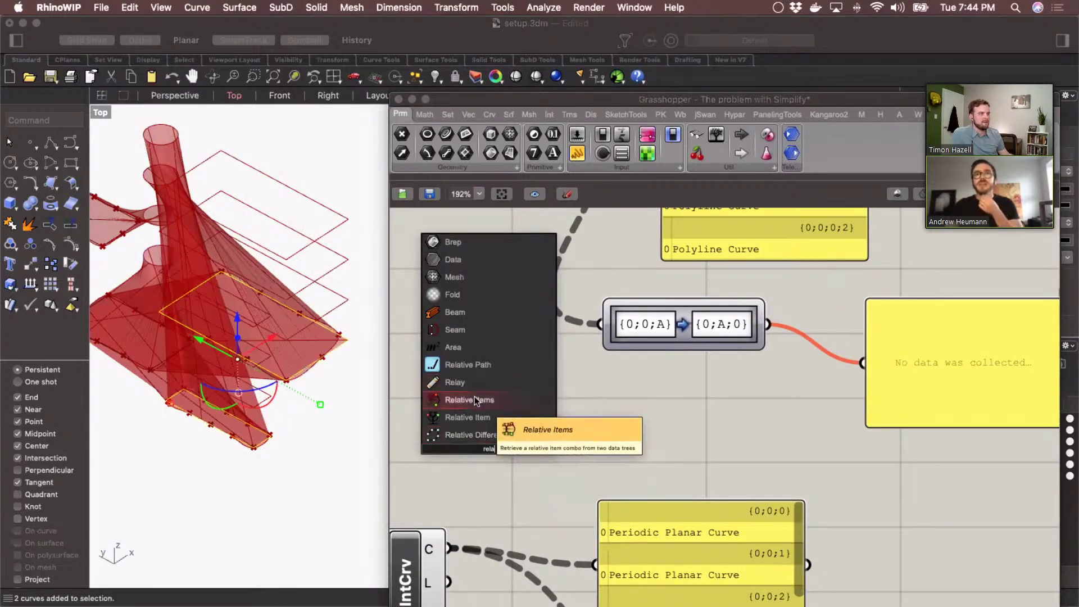
click(483, 417)
scroll(496, 438, left, 1)
scroll(522, 434, left, 4)
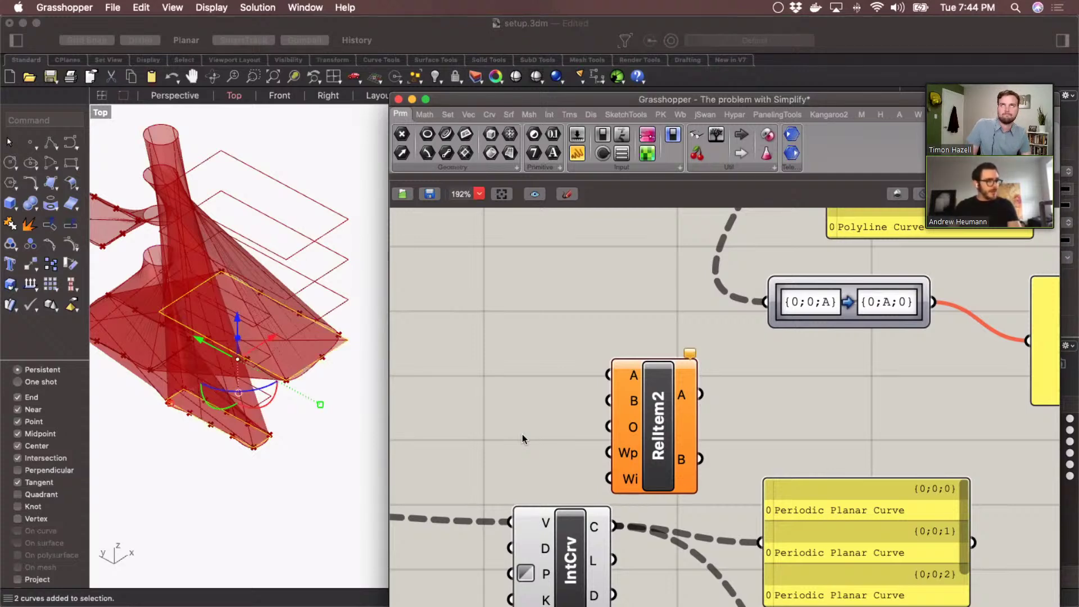
click(663, 466)
mouse_move(662, 394)
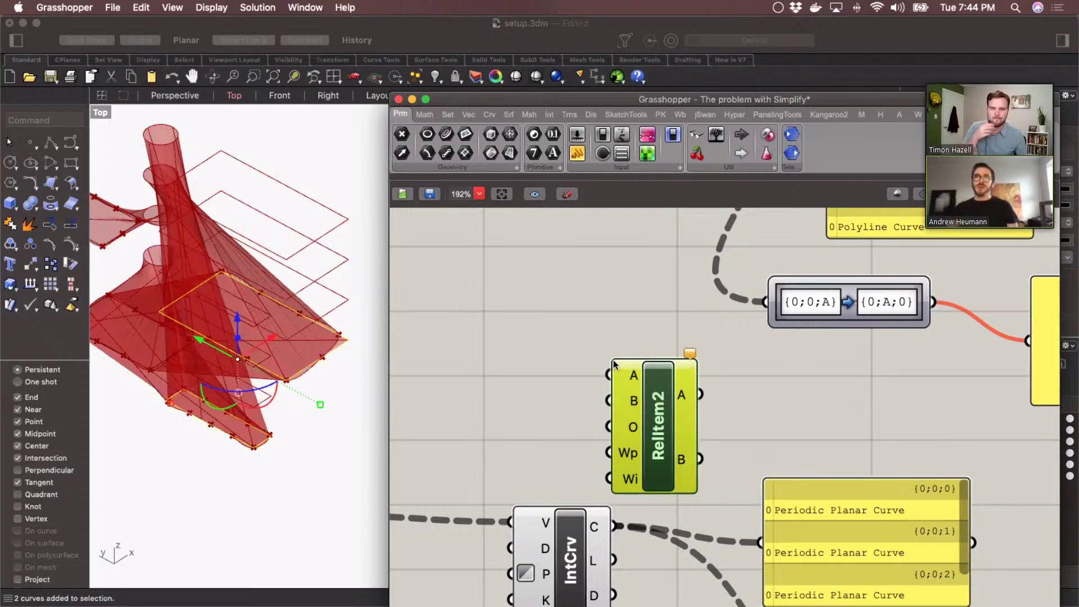
mouse_move(611, 377)
click(554, 383)
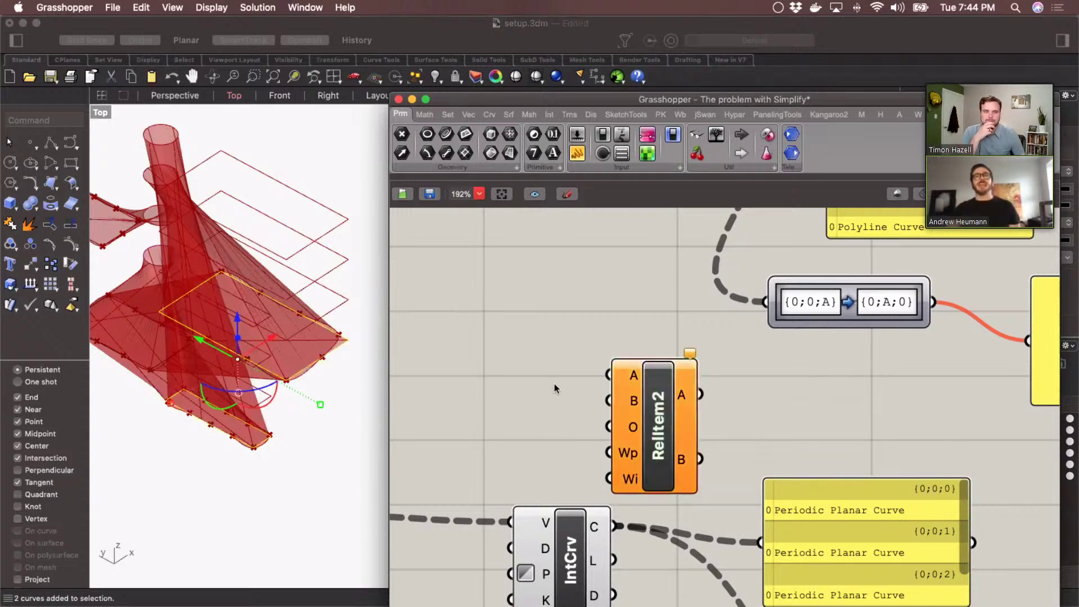
scroll(553, 387, left, 5)
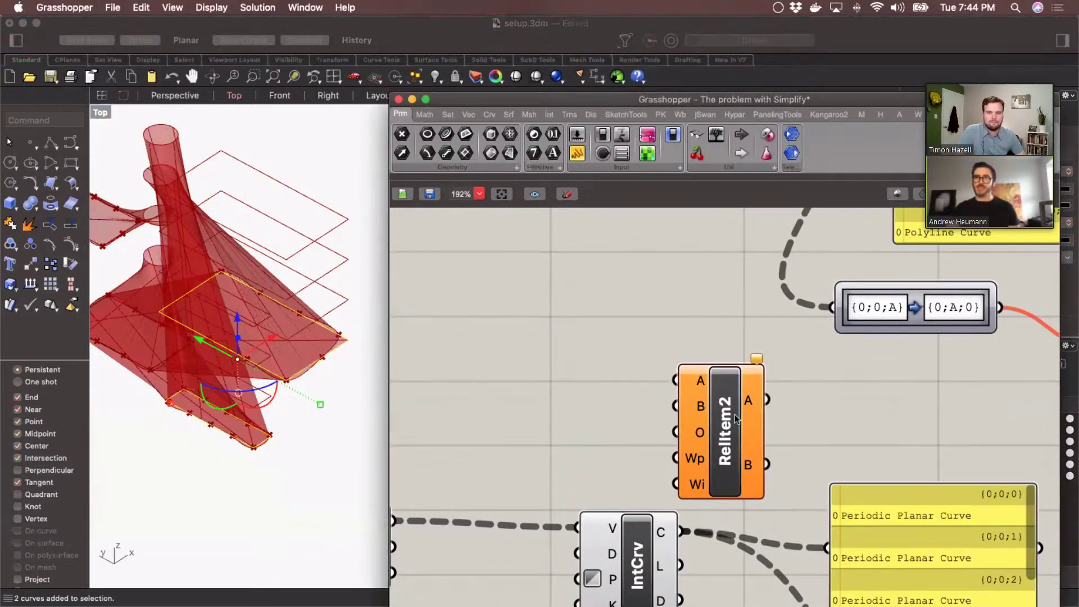
Start a new definition and add a Curve parameter that references the circle in the Rhino viewport
key(super+n)
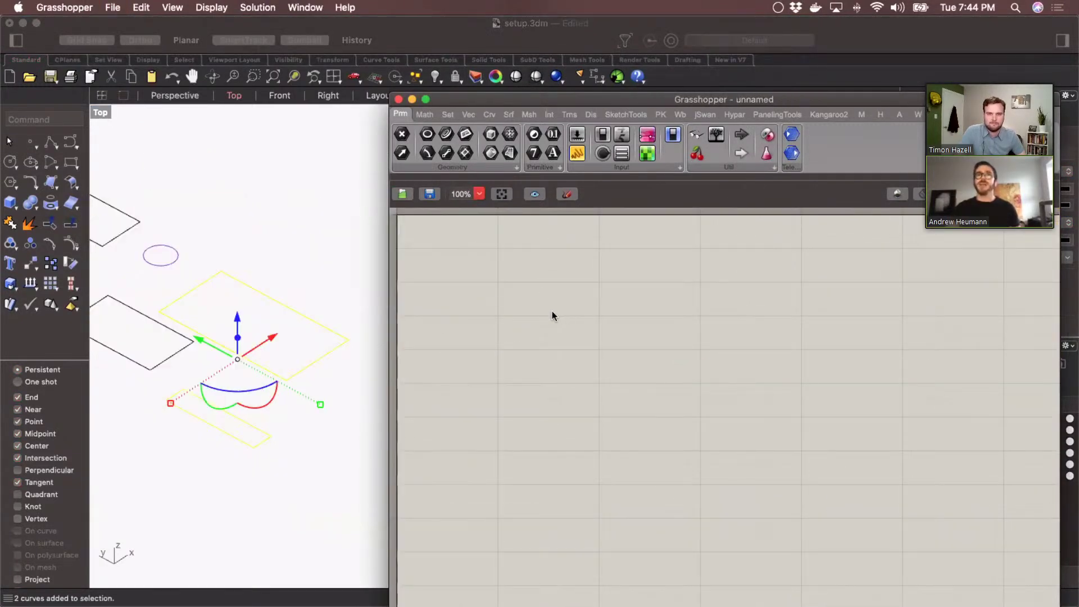
click(163, 262)
double_click(524, 358)
text(c)
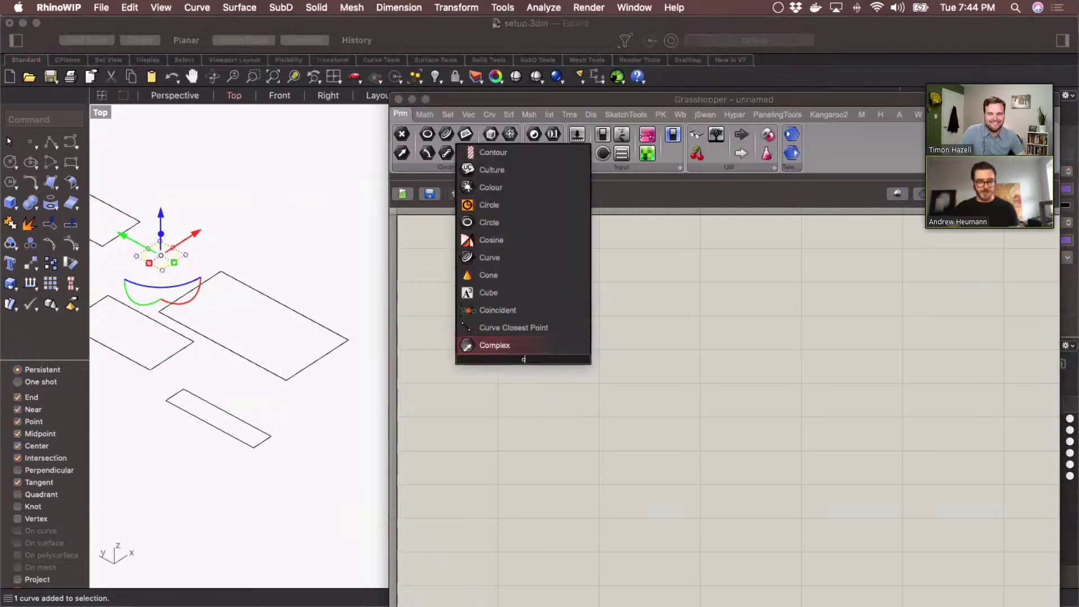
text(rv)
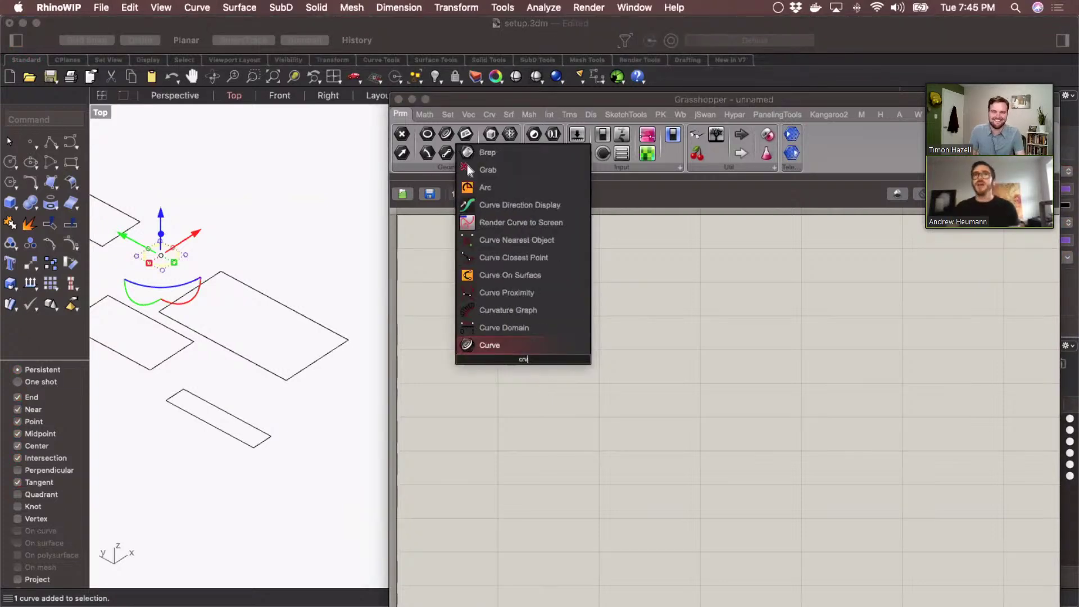
key(Return)
right_click(523, 357)
click(579, 512)
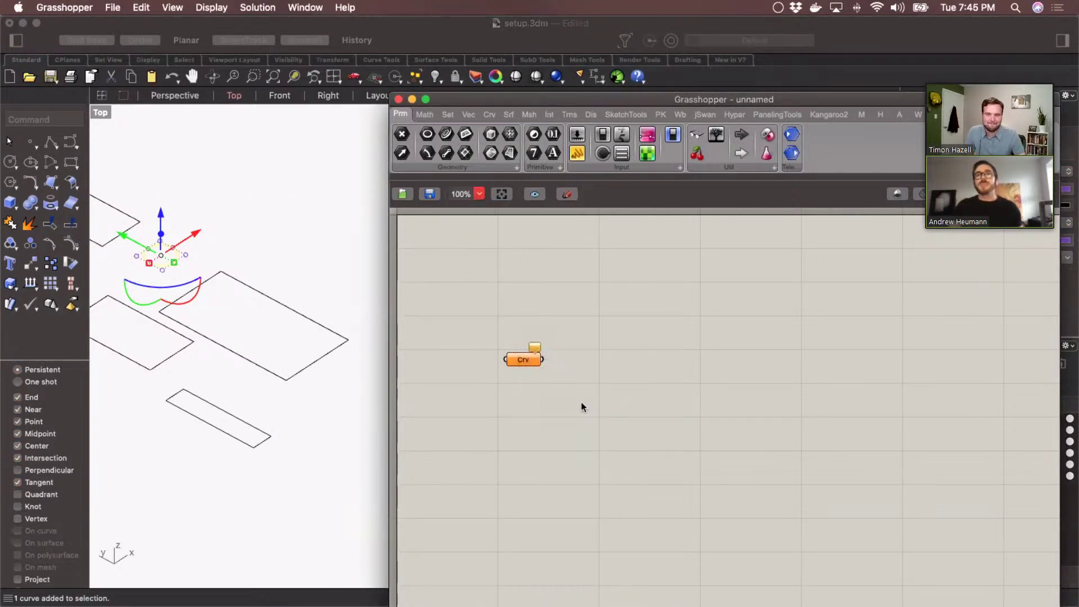
Add a Move component and feed the Crv parameter into its G input
text(move)
key(Return)
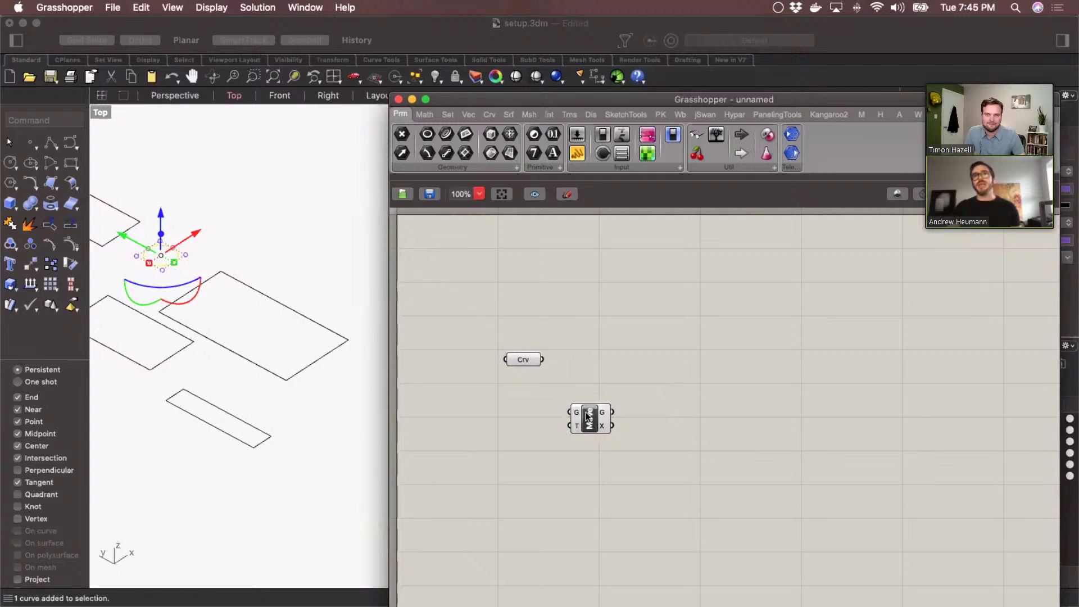
scroll(586, 416, up, 1)
drag(538, 354, 567, 411)
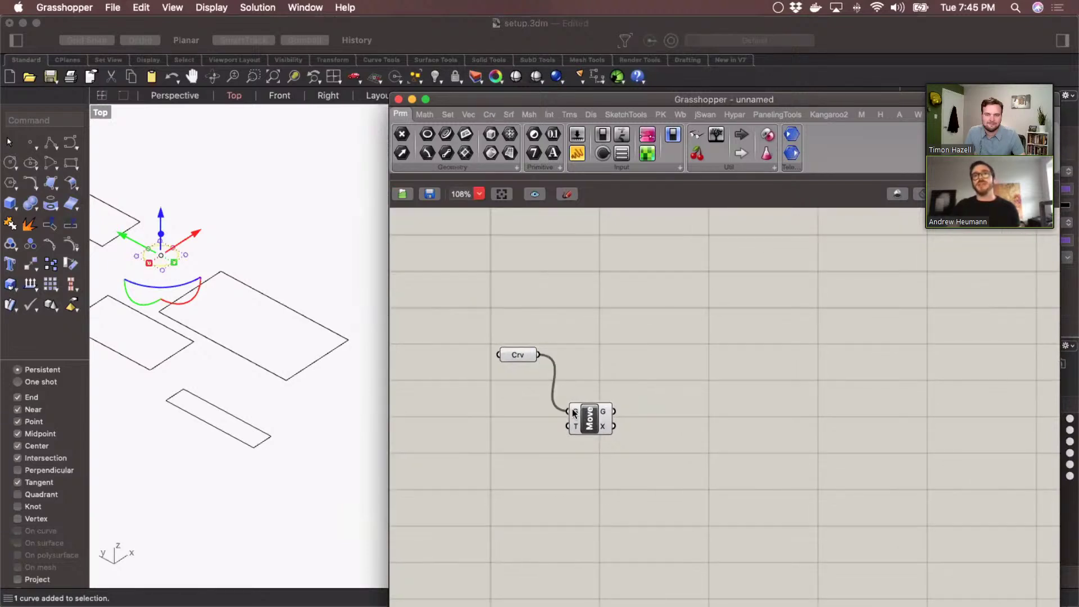
Add a Range and a Unit Z component, chaining Range's R output through Unit Z into Move's T input
double_click(488, 436)
text(range)
key(Return)
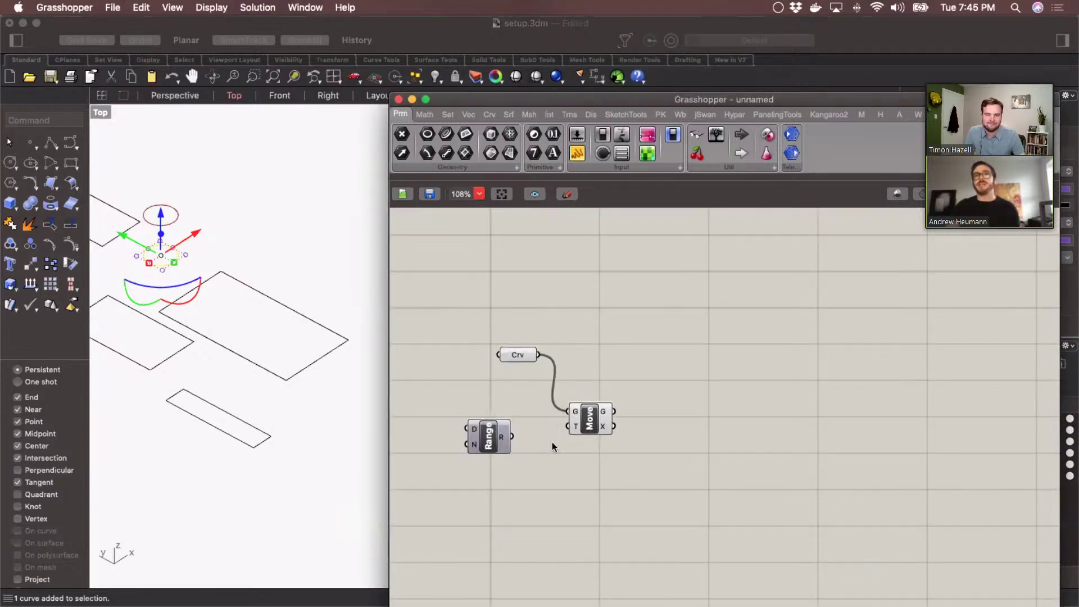
drag(512, 437, 495, 450)
click(495, 442)
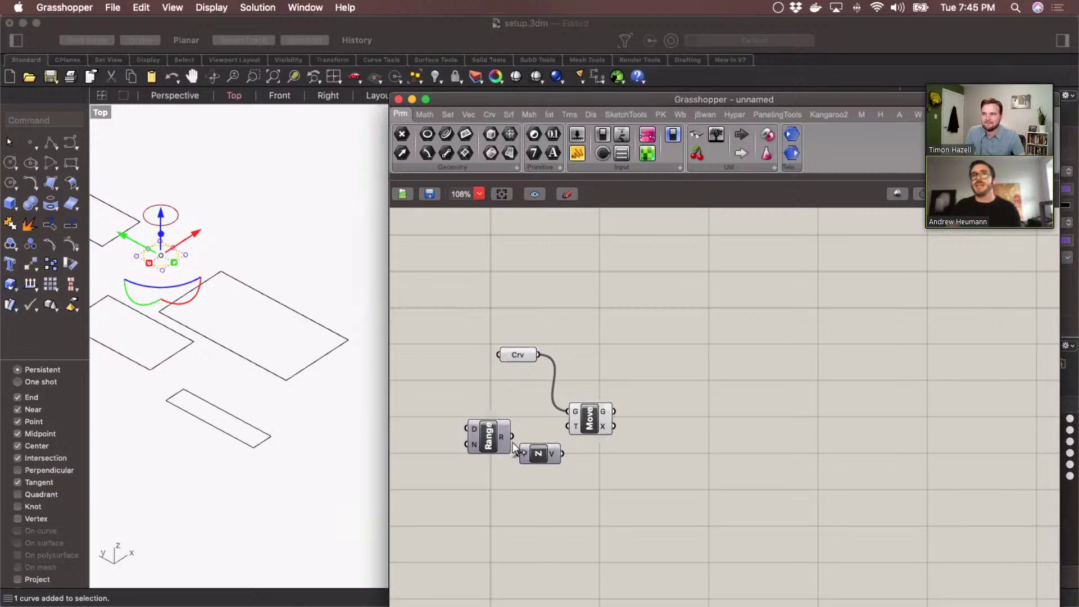
drag(562, 453, 567, 426)
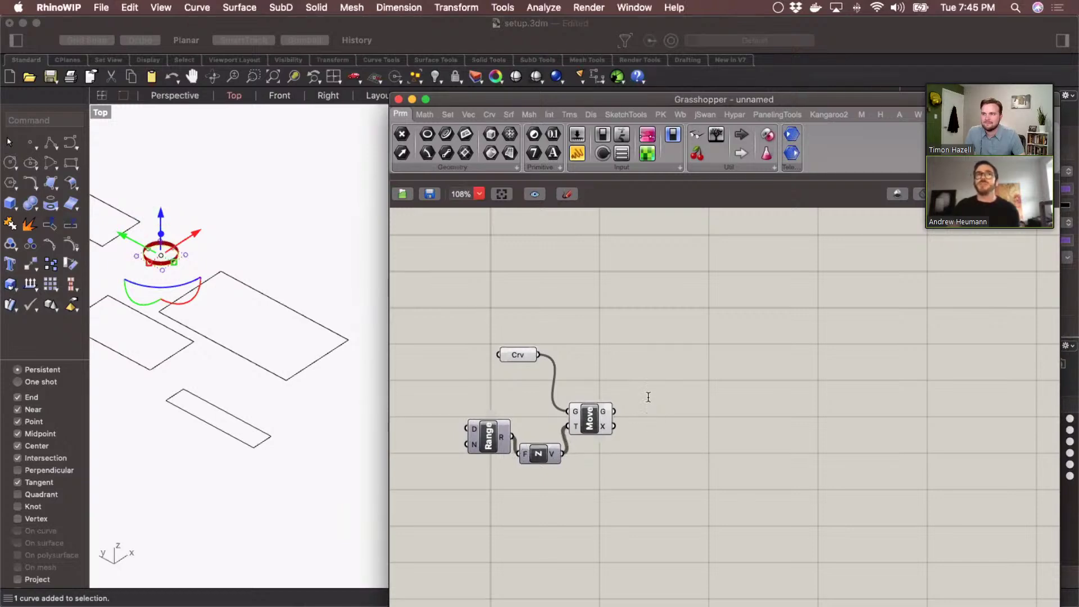
Add a Divide Curve component and connect Move's G output to its C input
double_click(648, 398)
text(divid)
key(Return)
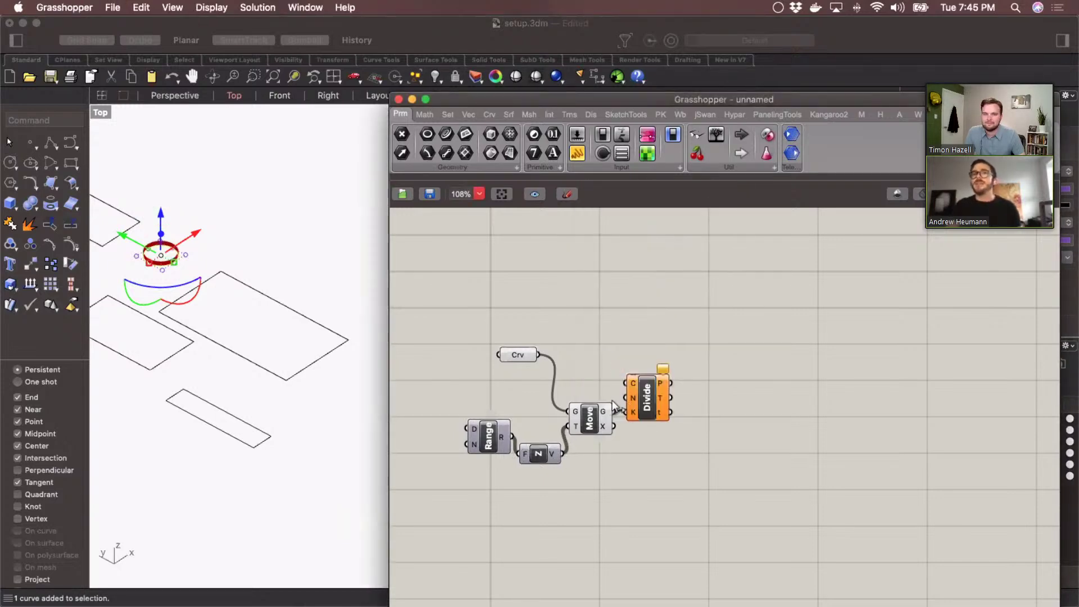
drag(614, 410, 625, 383)
Add a number slider, connect it to Range's D input and set it to 41
double_click(447, 384)
text(45)
key(Return)
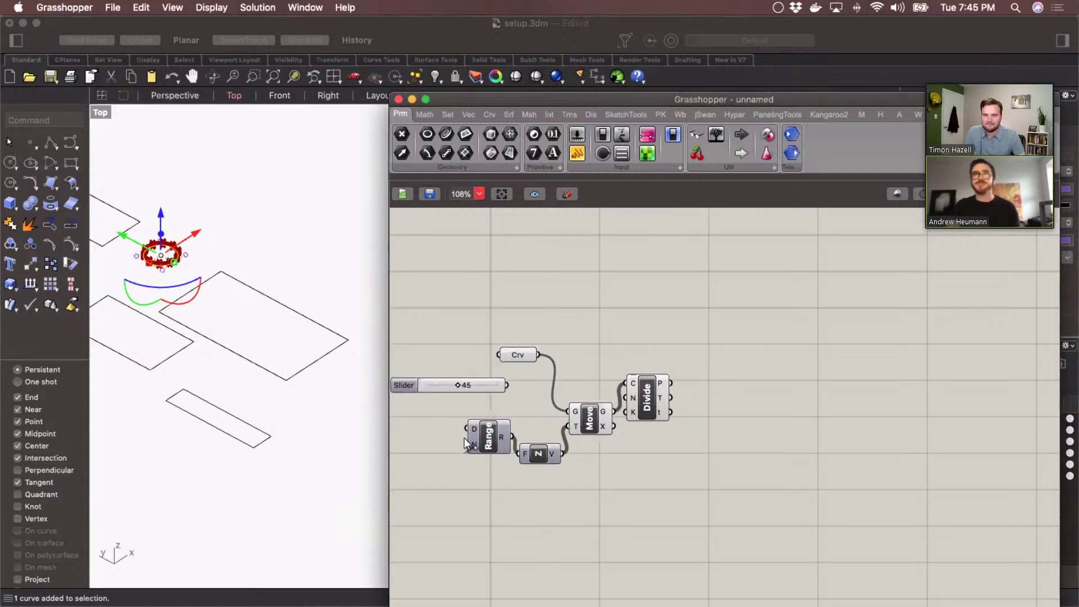
drag(465, 429, 460, 388)
click(303, 322)
scroll(264, 323, up, 5)
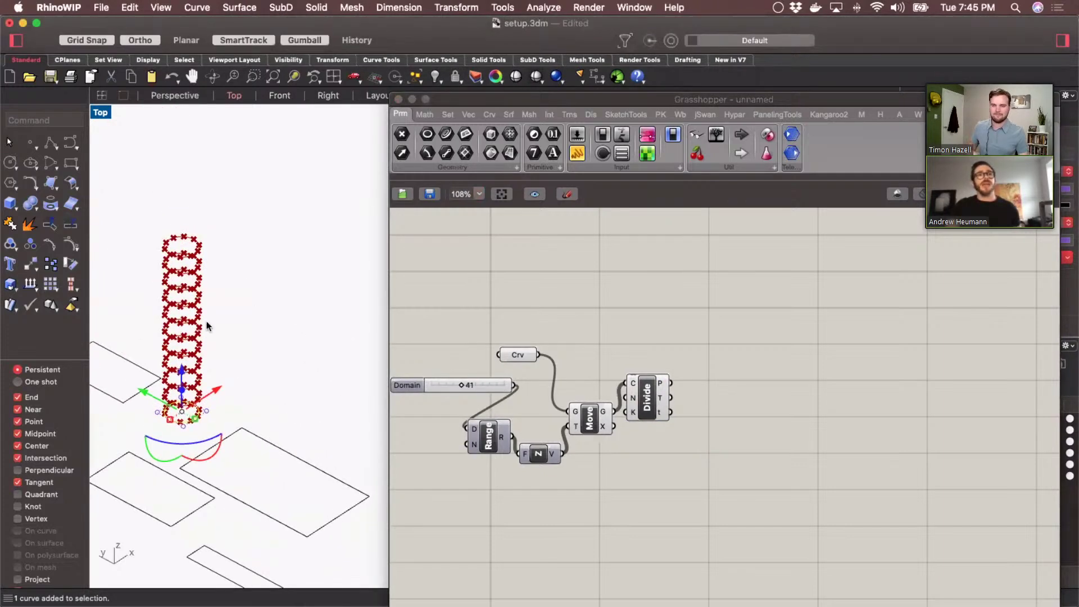
scroll(207, 326, up, 3)
Add a panel for Divide's P output and enlarge it to show several branches of points
click(750, 365)
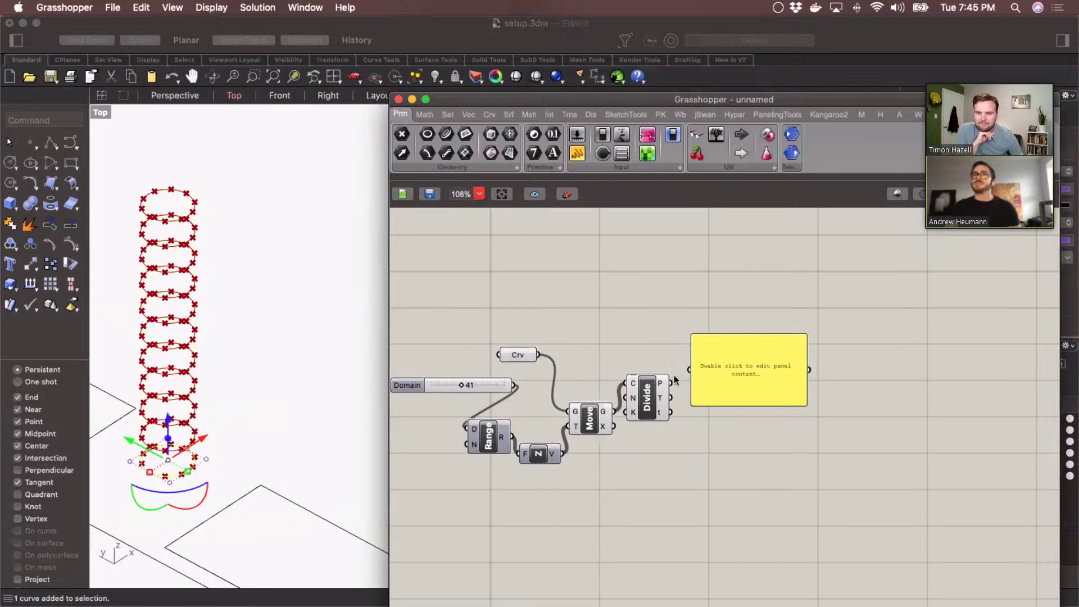
drag(672, 383, 689, 370)
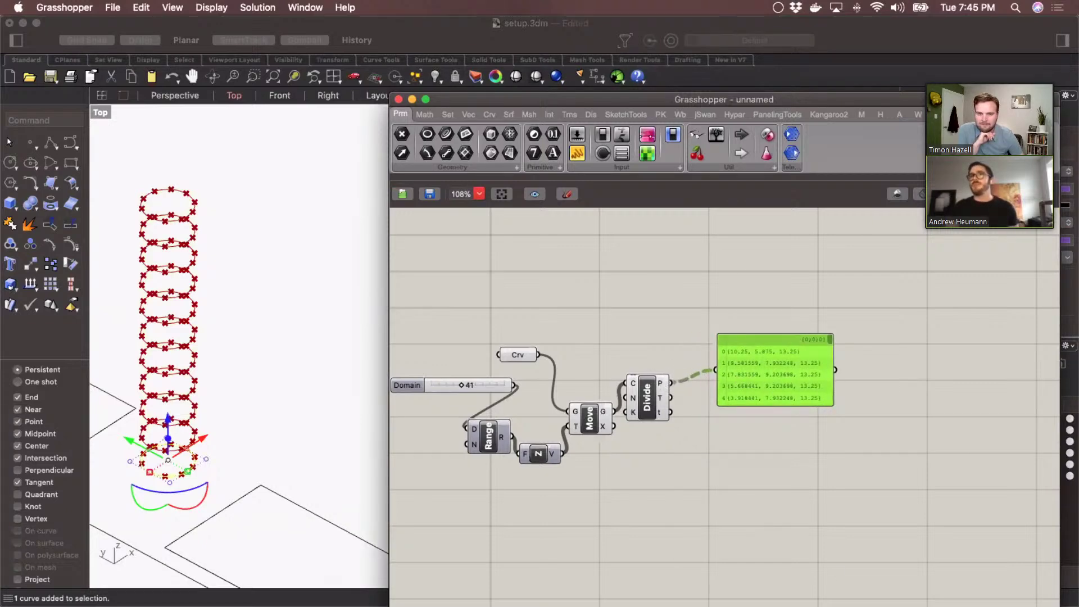
drag(832, 403, 886, 603)
drag(794, 490, 839, 398)
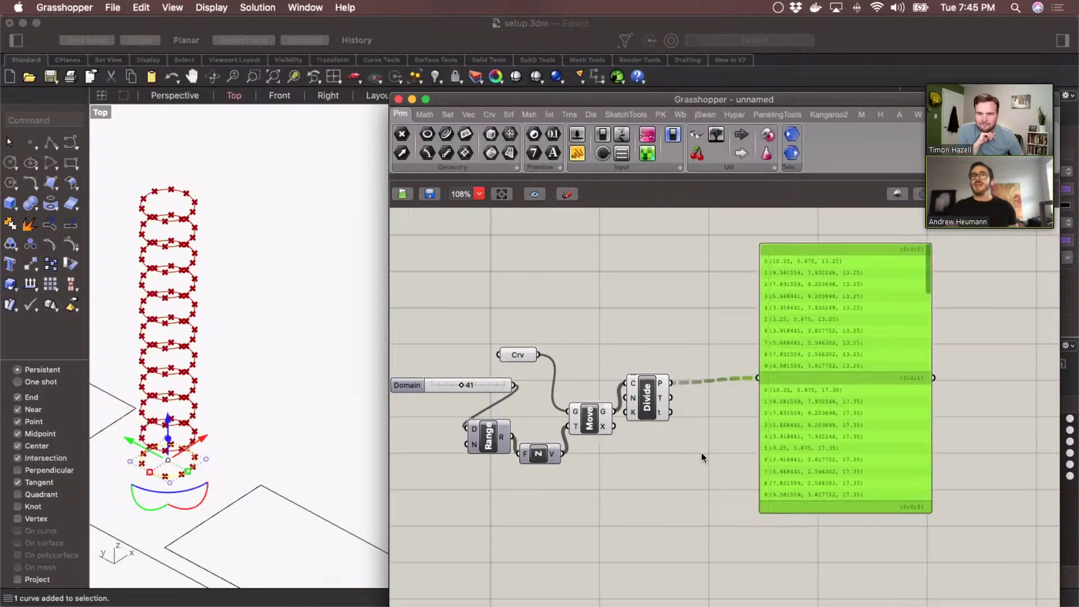
click(702, 453)
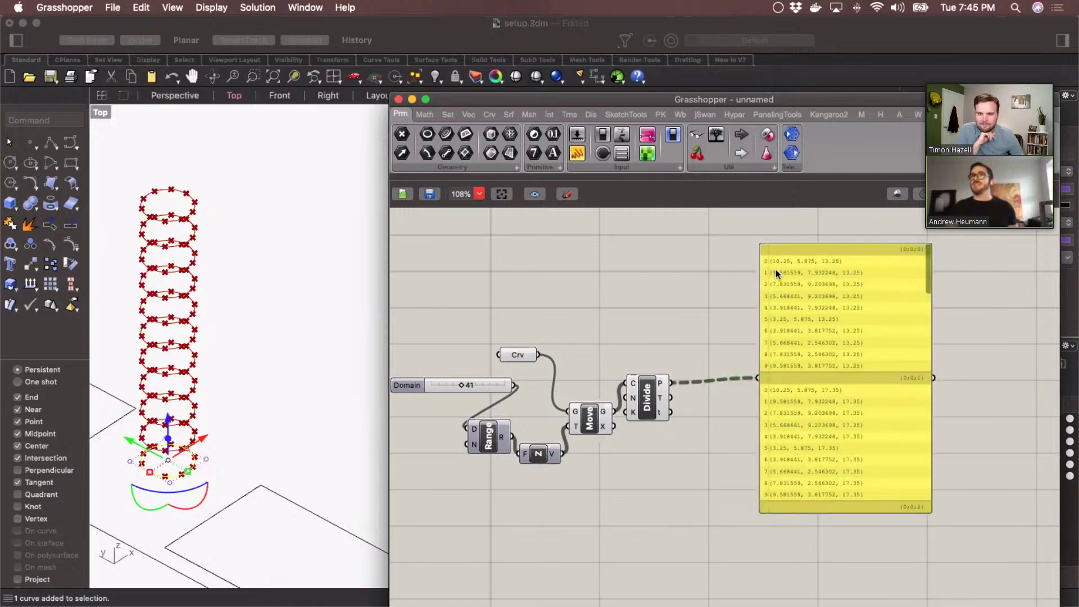
Add a Relative Items component below Divide and connect Divide's P output to both its A and B inputs
double_click(716, 448)
text(shi)
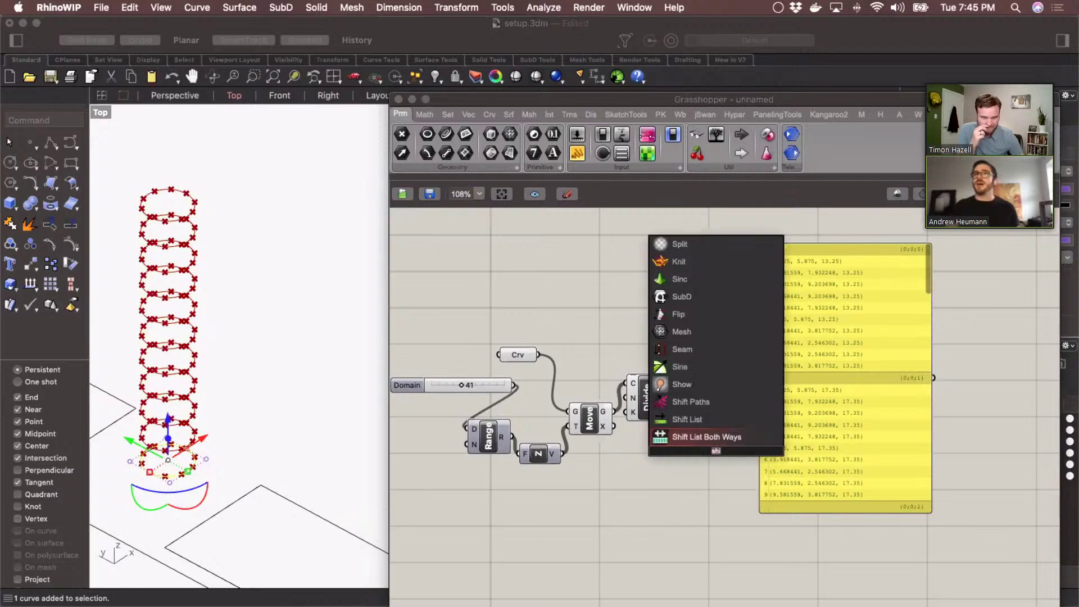
key(BackSpace)
key(BackSpace)
key(BackSpace)
text(rel)
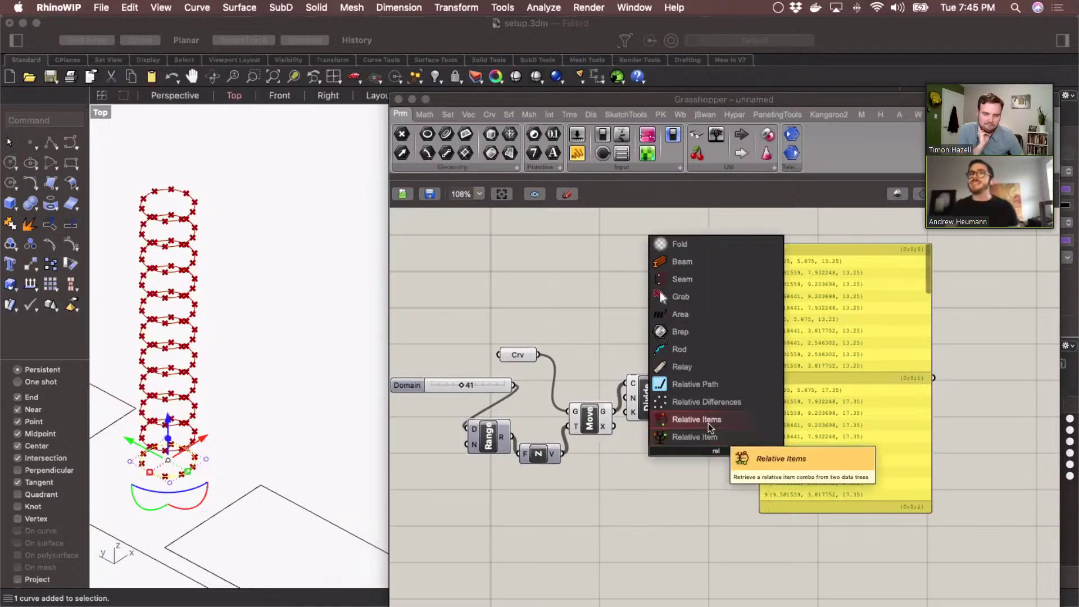
click(706, 420)
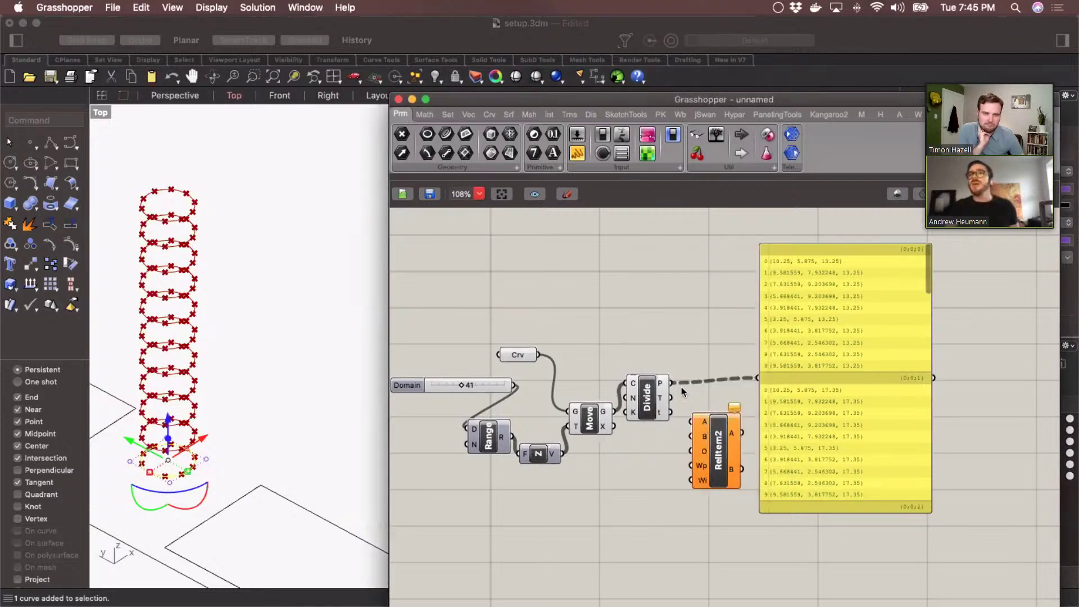
drag(673, 387, 692, 422)
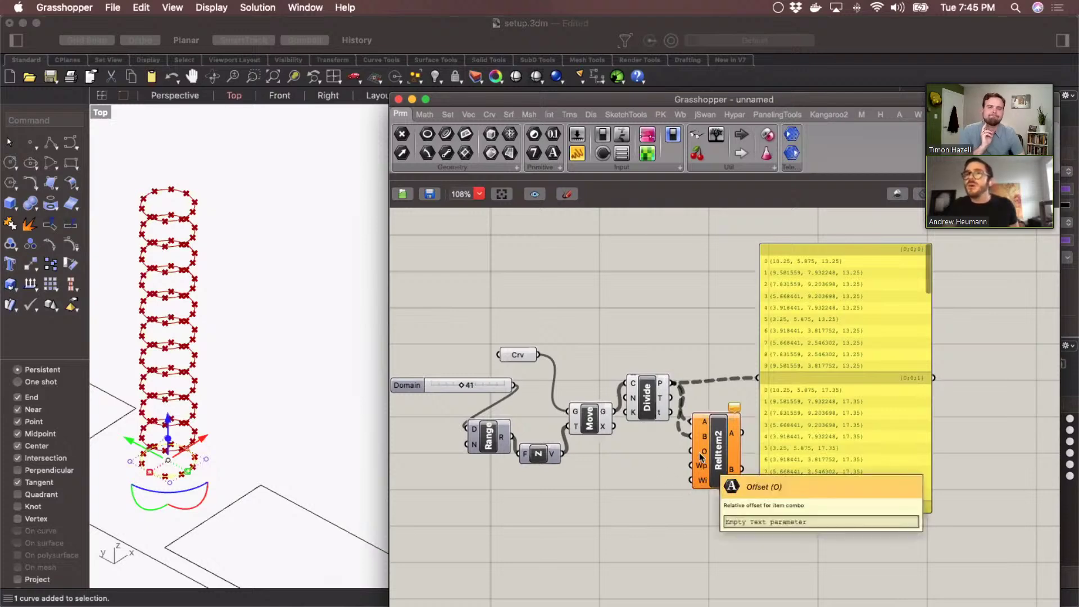
Create a panel containing "{0;0;0} 1" and connect it to the Offset input of Relative Items
double_click(638, 451)
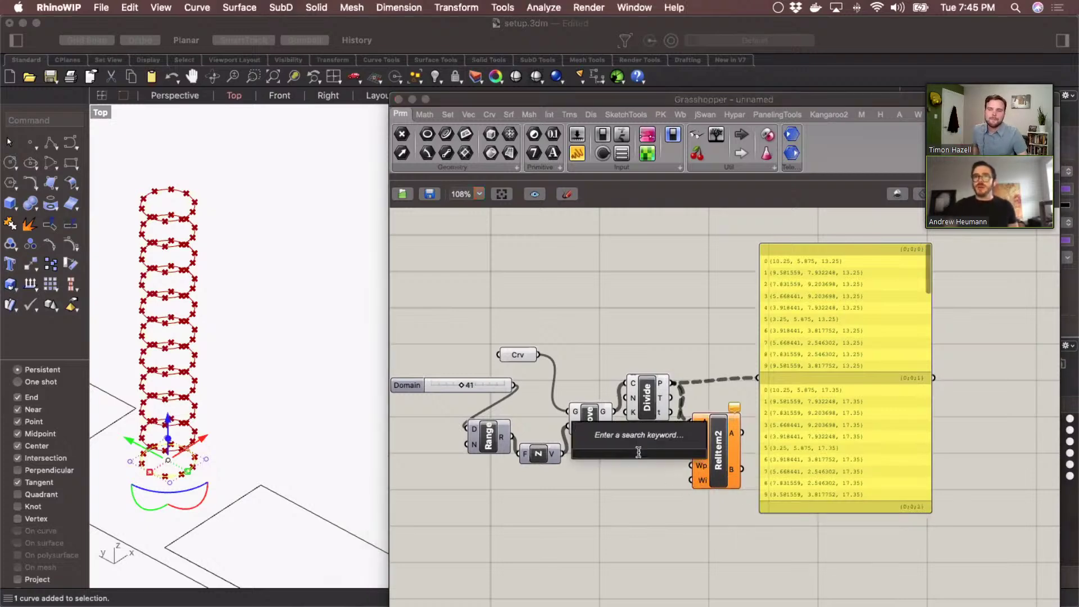
text(z)
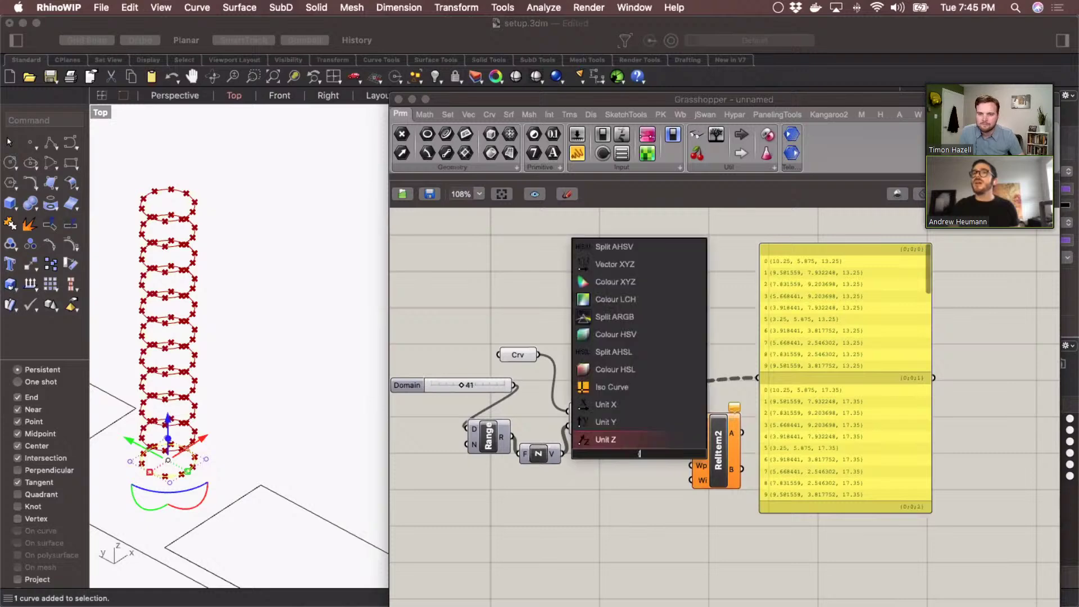
text(0)
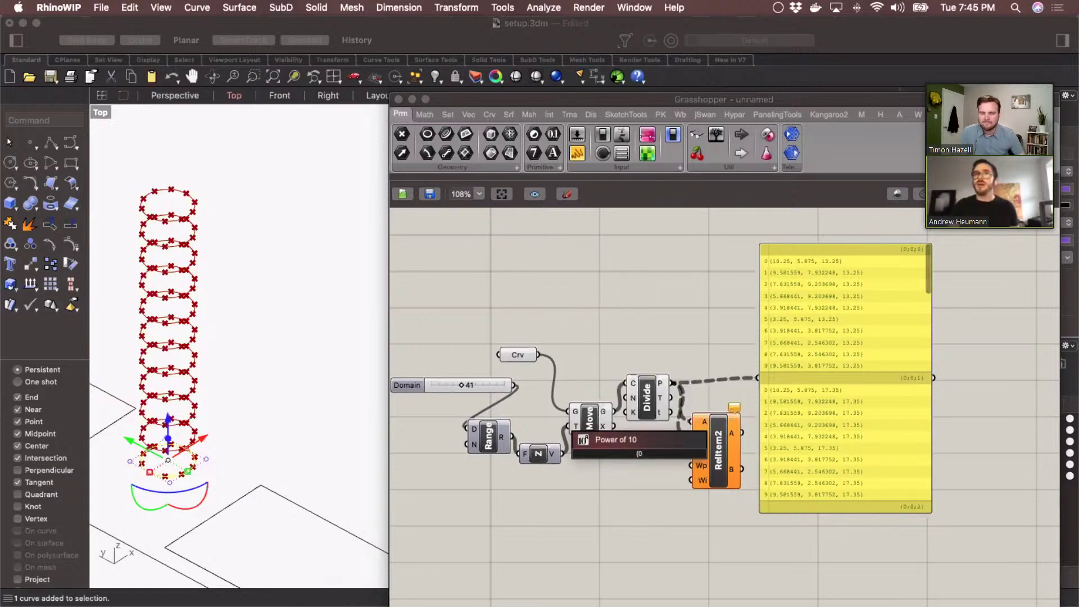
text(;0;0} ()
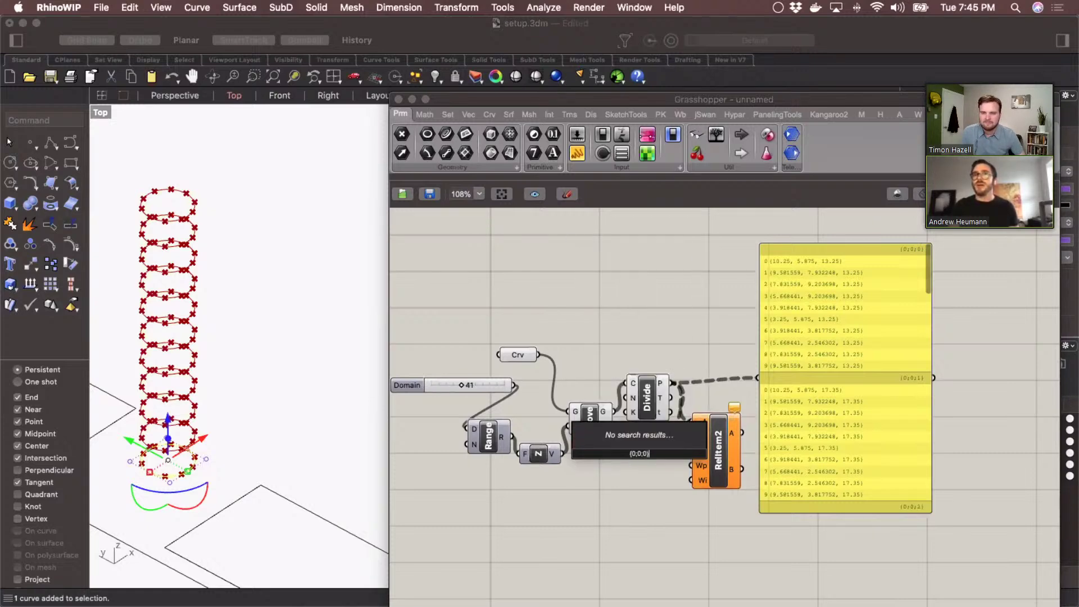
key(BackSpace)
text(1)
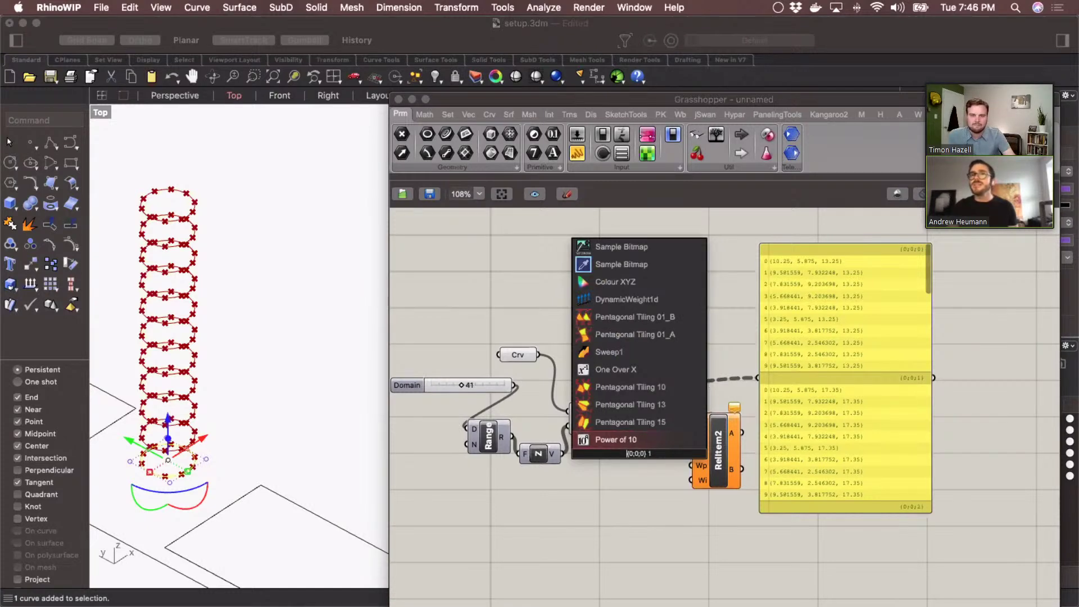
key(Return)
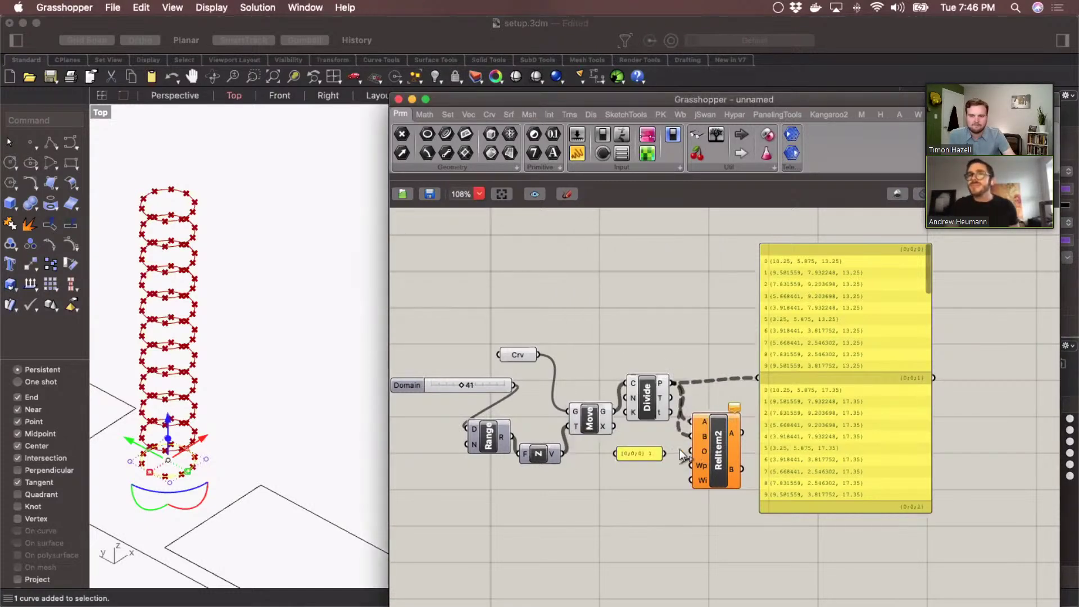
drag(665, 453, 691, 452)
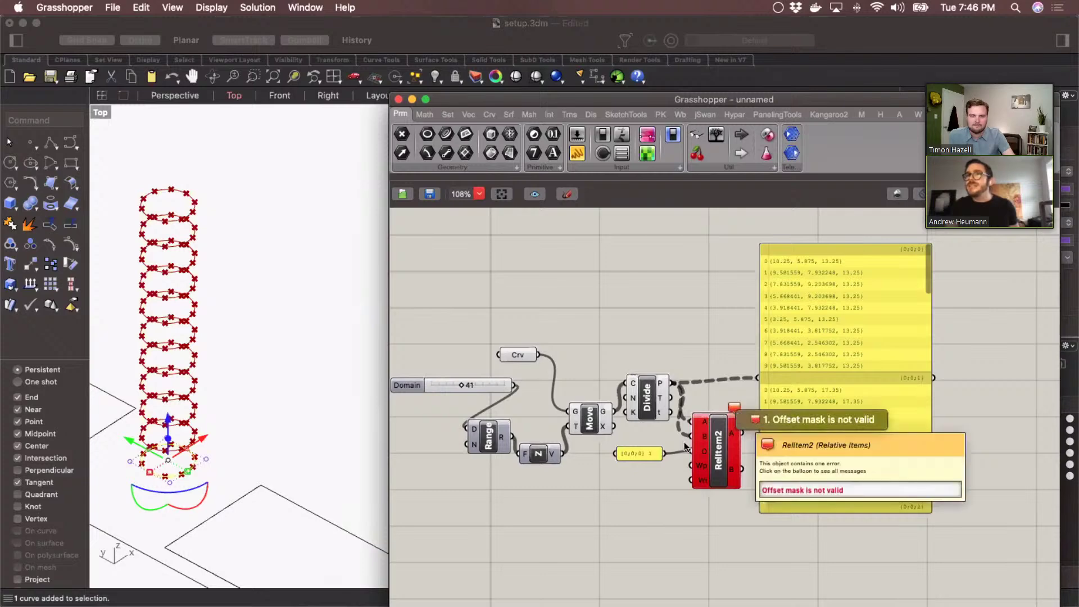
Replace the offset panel's text with 1
double_click(638, 451)
text(1)
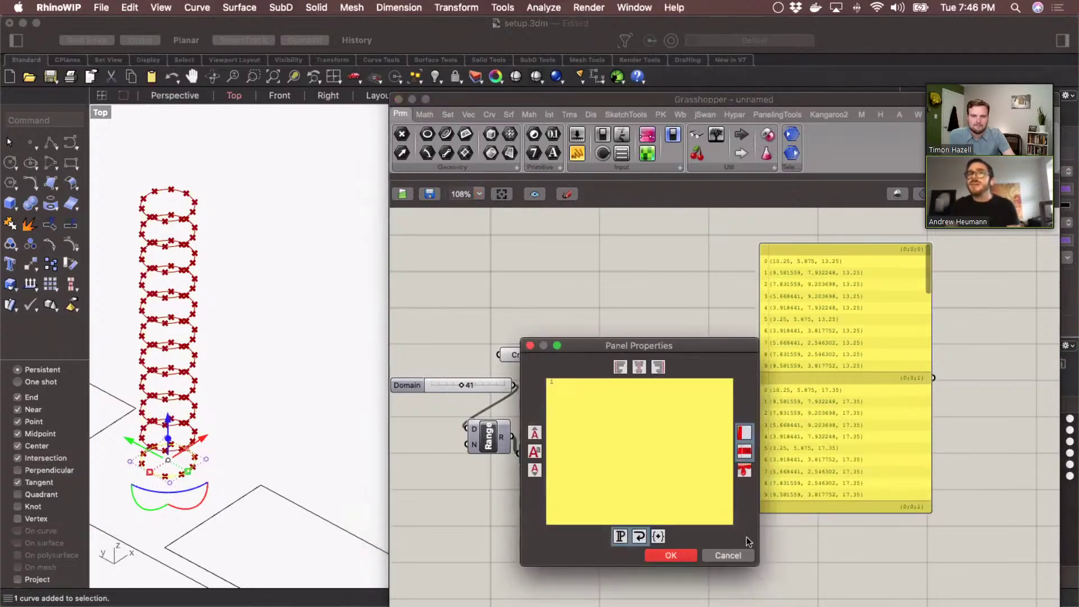
click(671, 556)
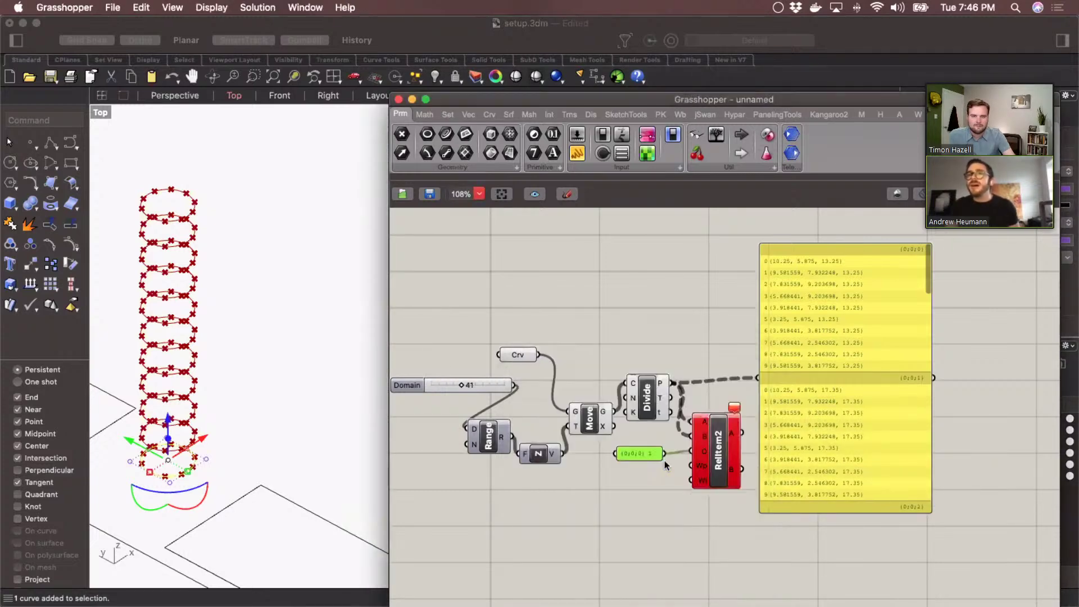
right_click(697, 453)
click(699, 456)
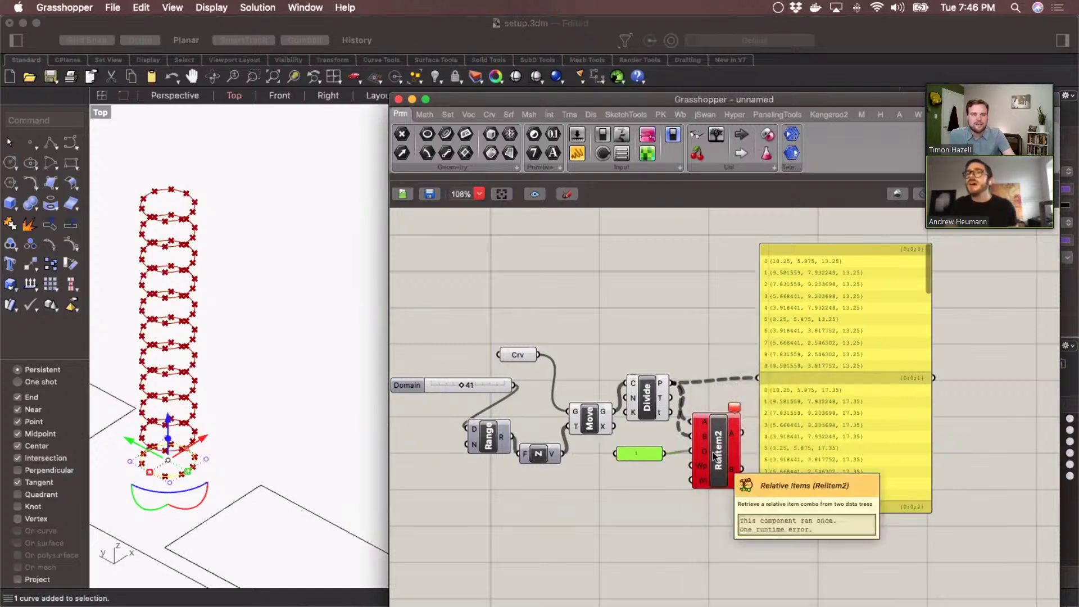
Replace the offset panel's text with "{0;0;0} (1)"
scroll(636, 437, up, 1)
double_click(635, 453)
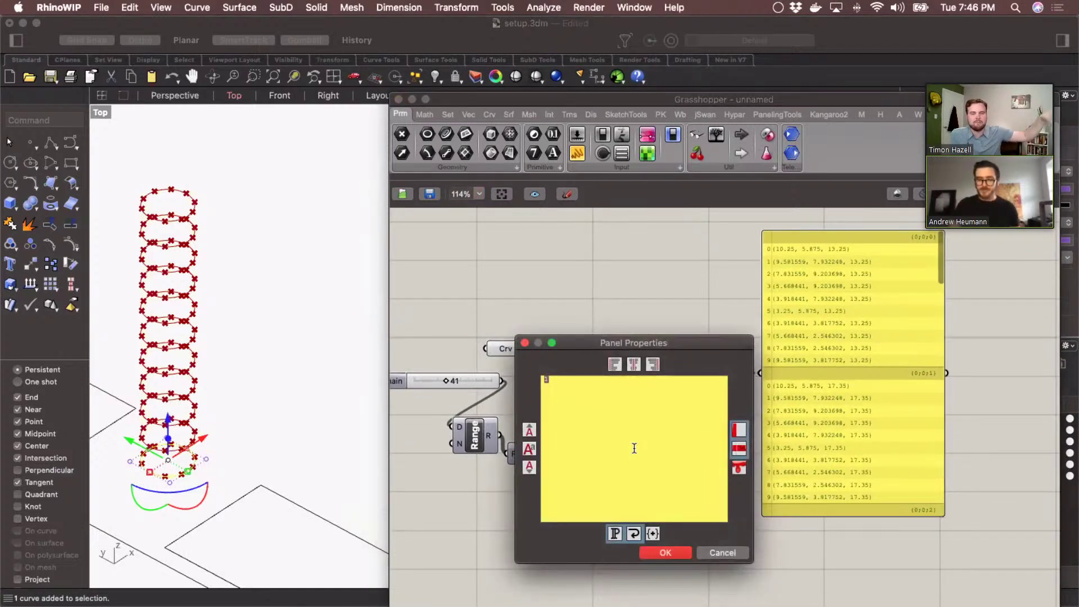
text({0;0;0} {1)
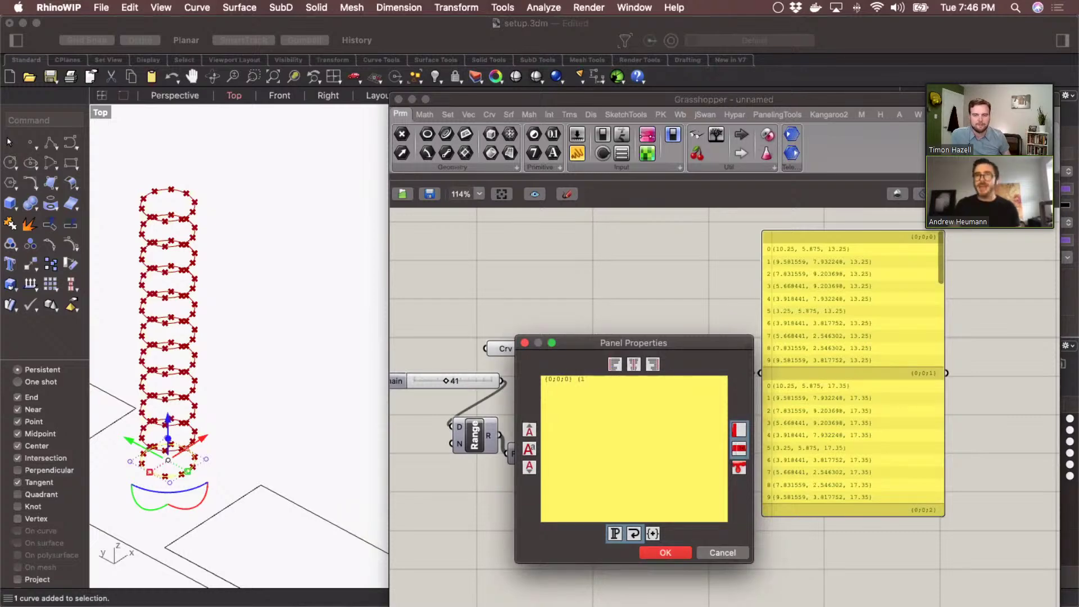
text(0} (1))
click(662, 556)
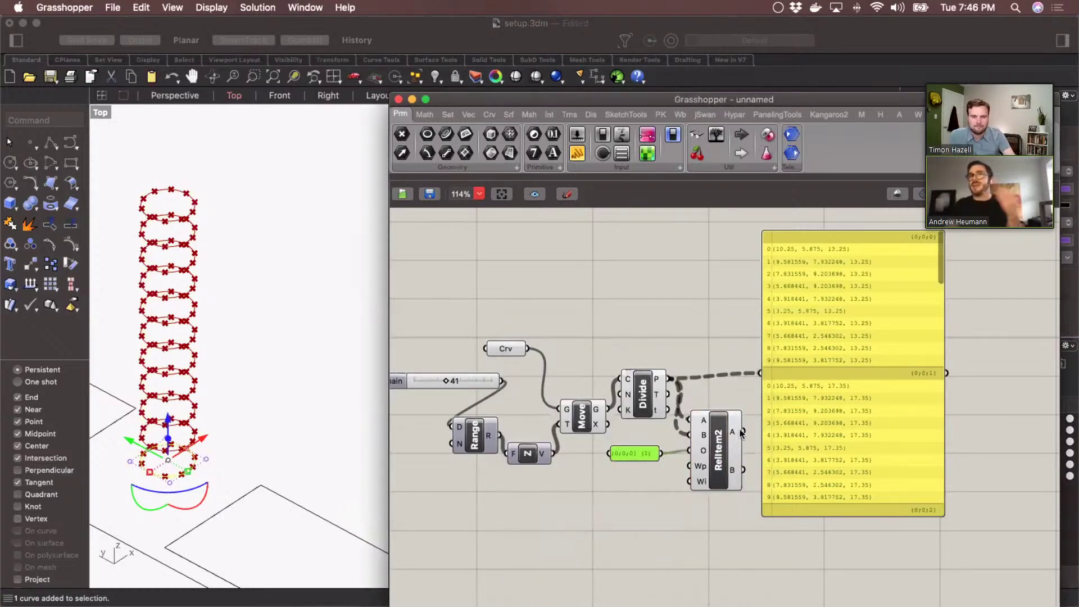
Move the points panel farther from Relative Items, add a Line component, and connect Relative Items' A and B outputs to its A and B inputs
drag(903, 440, 1012, 441)
click(790, 455)
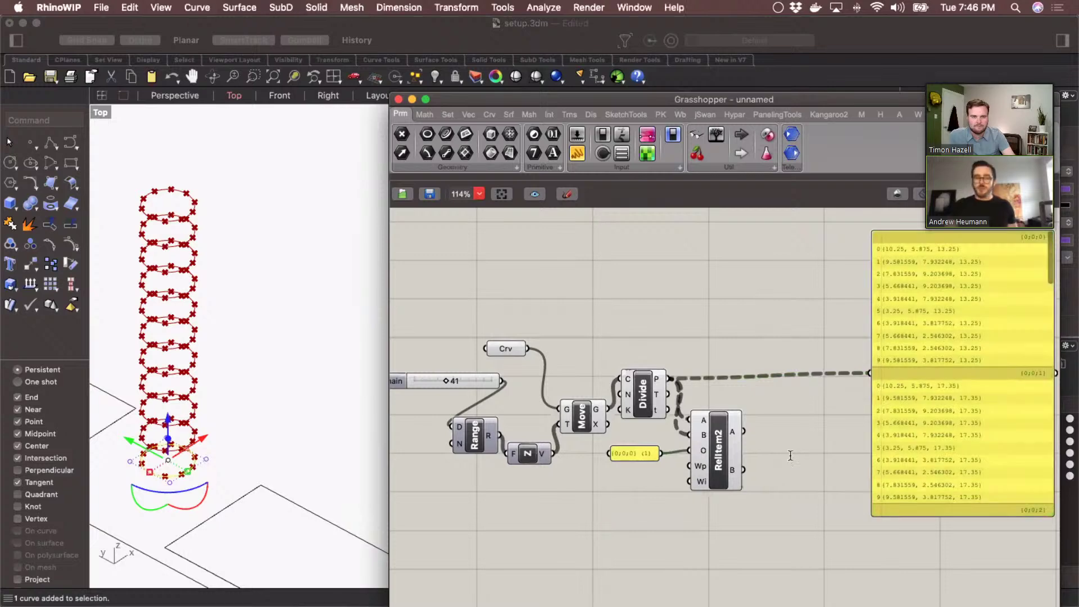
double_click(790, 455)
text(line)
click(788, 409)
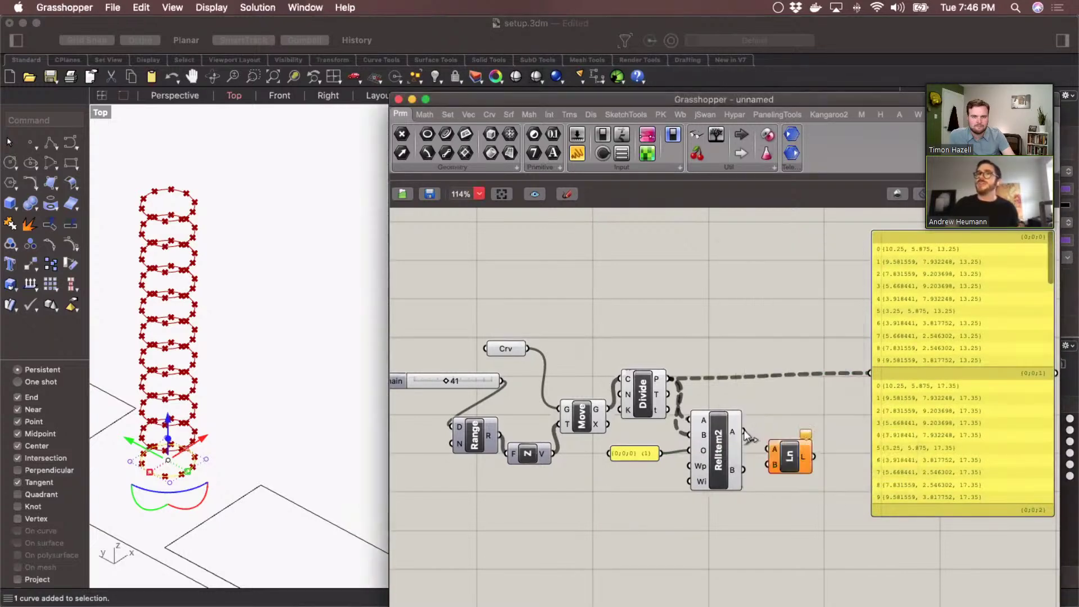
drag(744, 431, 768, 464)
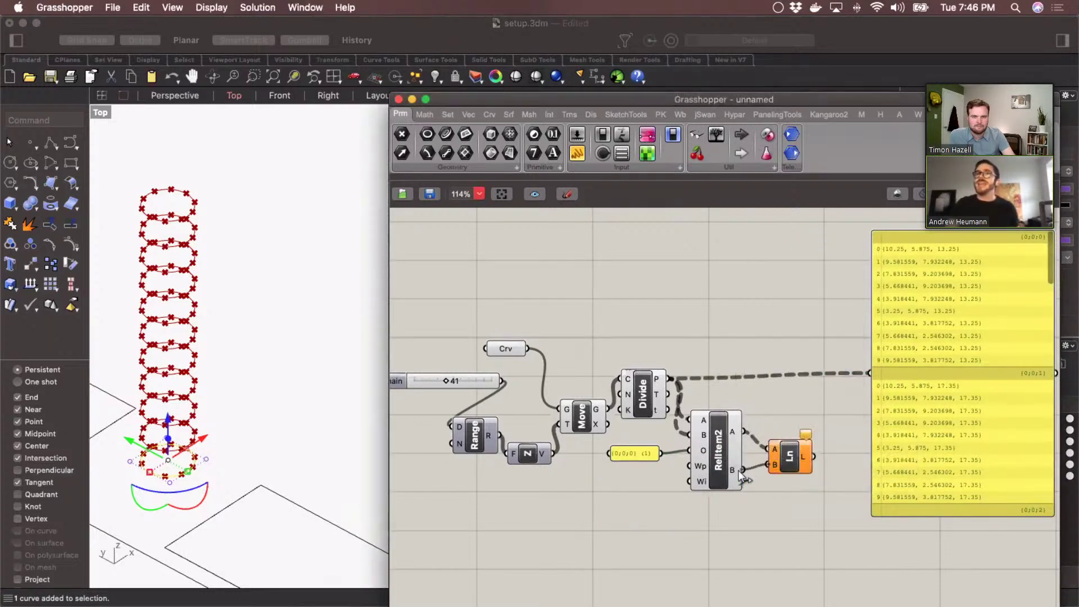
click(302, 201)
scroll(160, 188, up, 5)
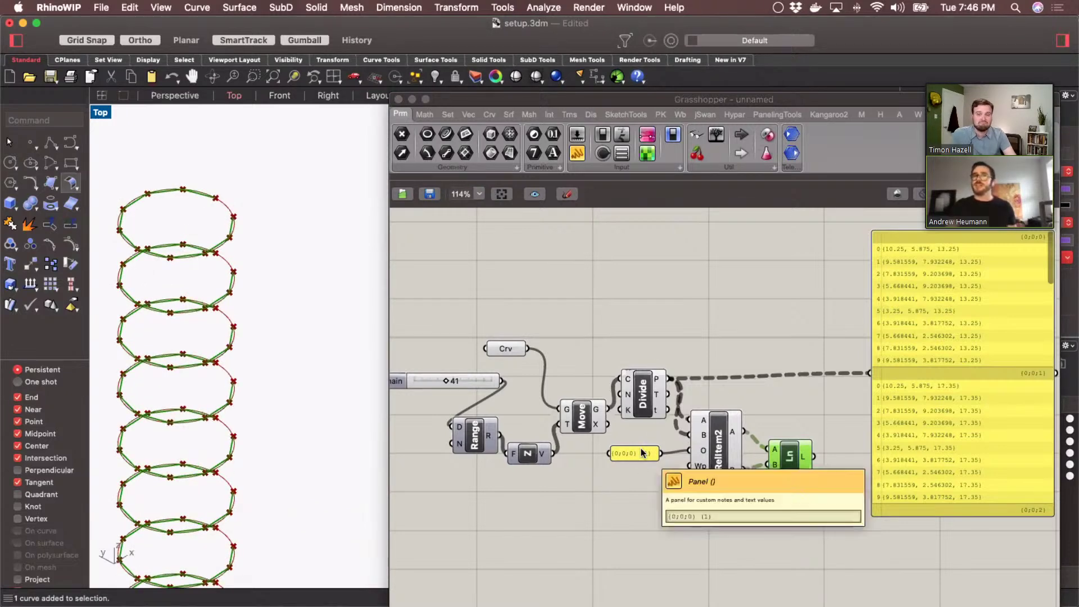
Change the offset panel's text to "{0;0;1} (1)" and view the resulting lines on the stacked circles
scroll(641, 449, down, 3)
click(628, 435)
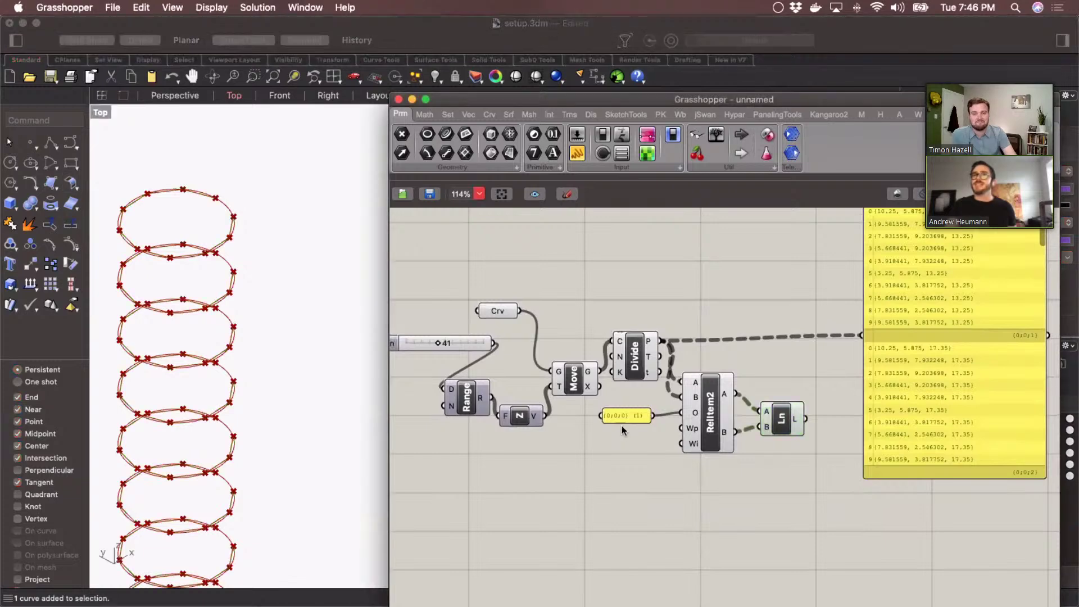
scroll(622, 426, up, 5)
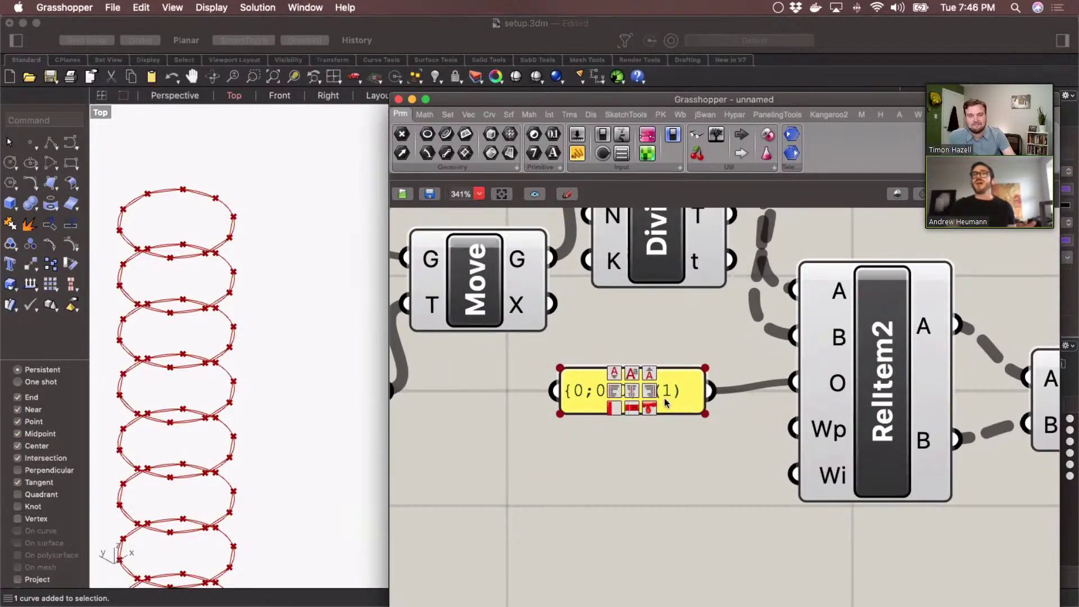
scroll(664, 400, down, 4)
double_click(665, 396)
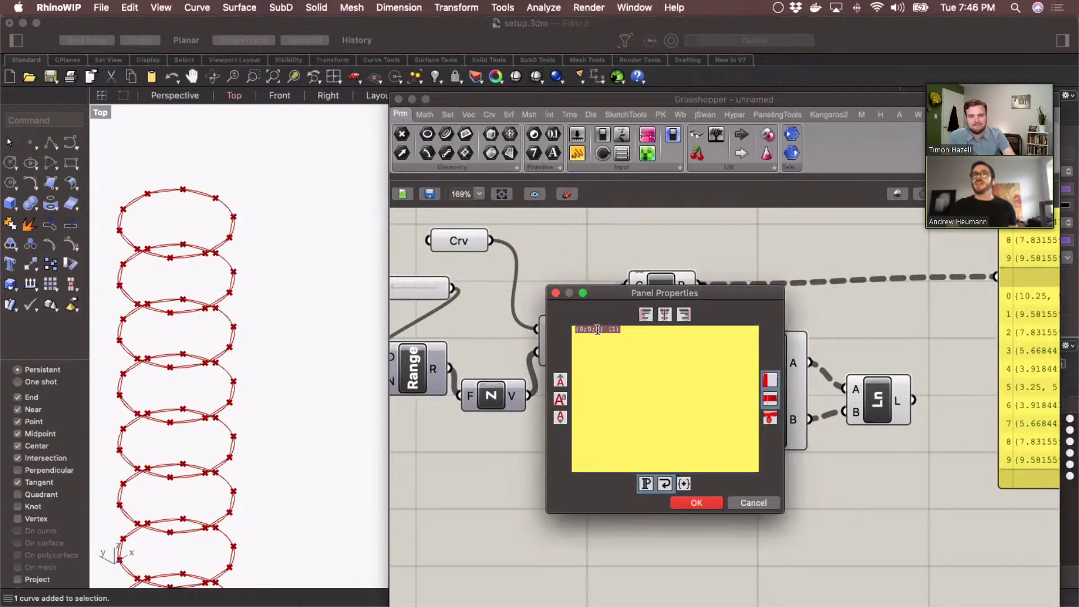
click(591, 355)
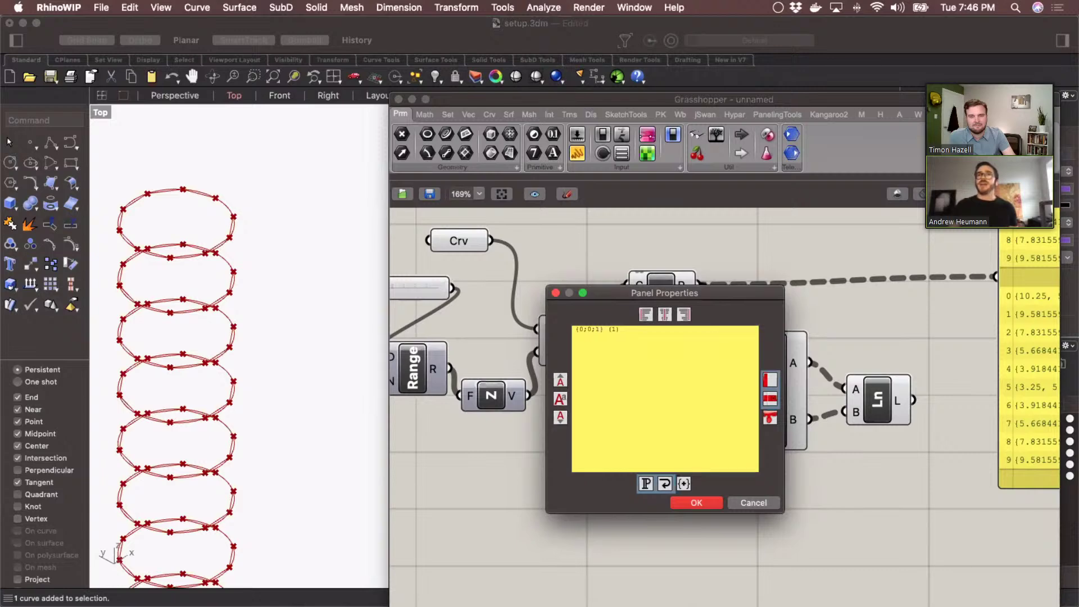
click(704, 502)
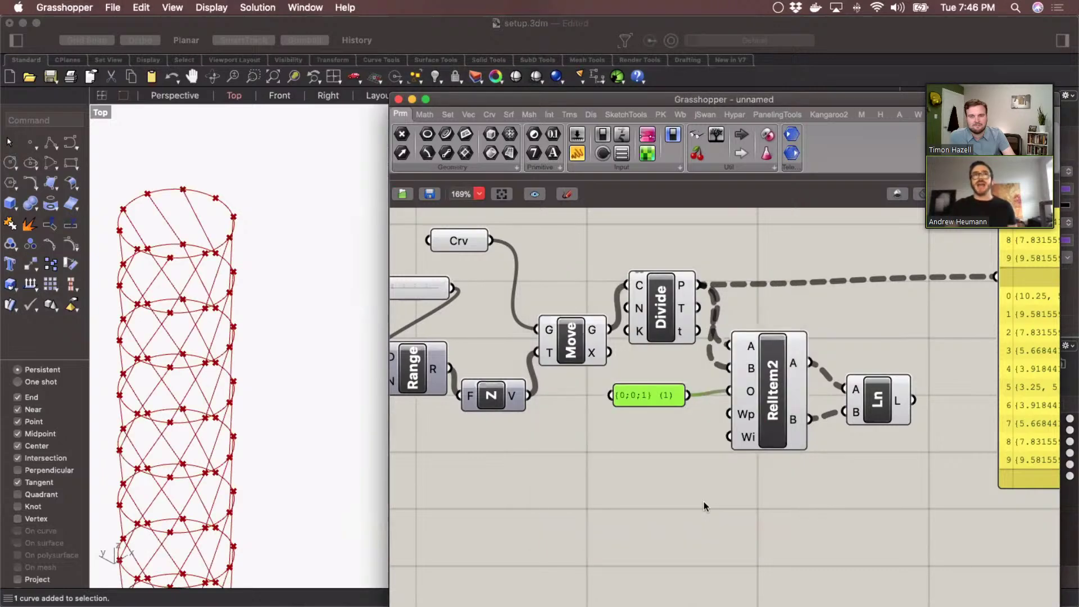
click(251, 236)
right_drag(251, 231, 275, 230)
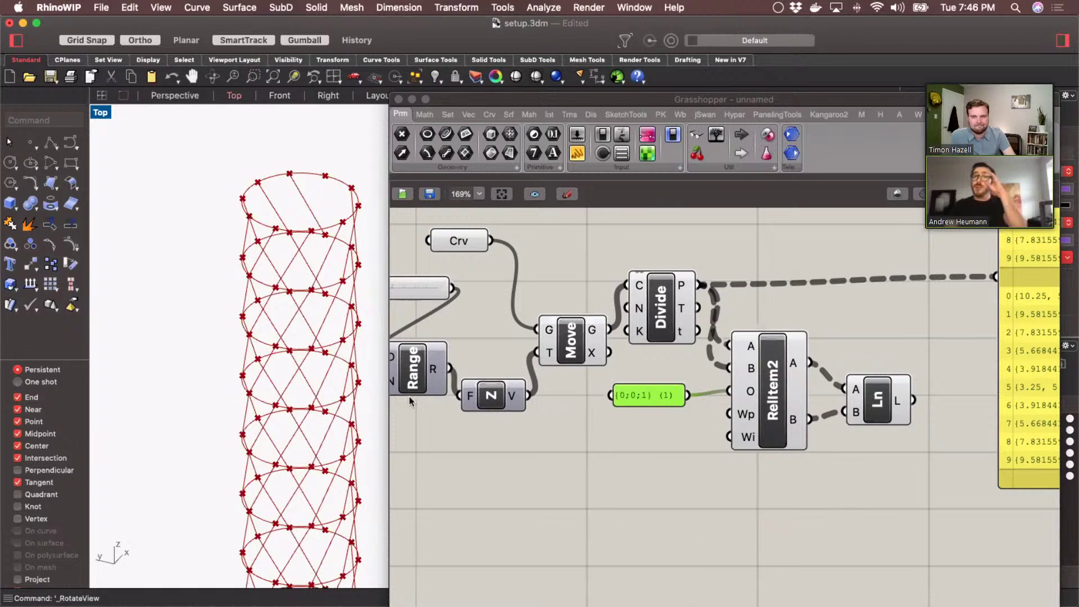
scroll(268, 392, down, 5)
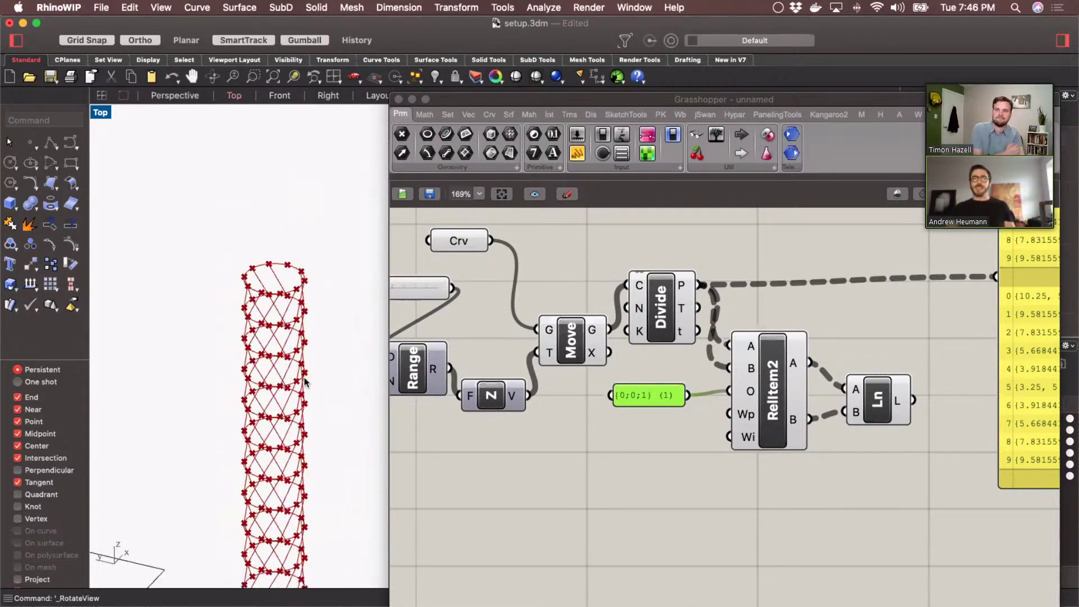
mouse_move(304, 382)
right_down()
mouse_move(248, 349)
mouse_move(253, 511)
mouse_move(285, 381)
mouse_move(353, 377)
mouse_move(125, 364)
mouse_move(138, 409)
mouse_move(290, 396)
right_up()
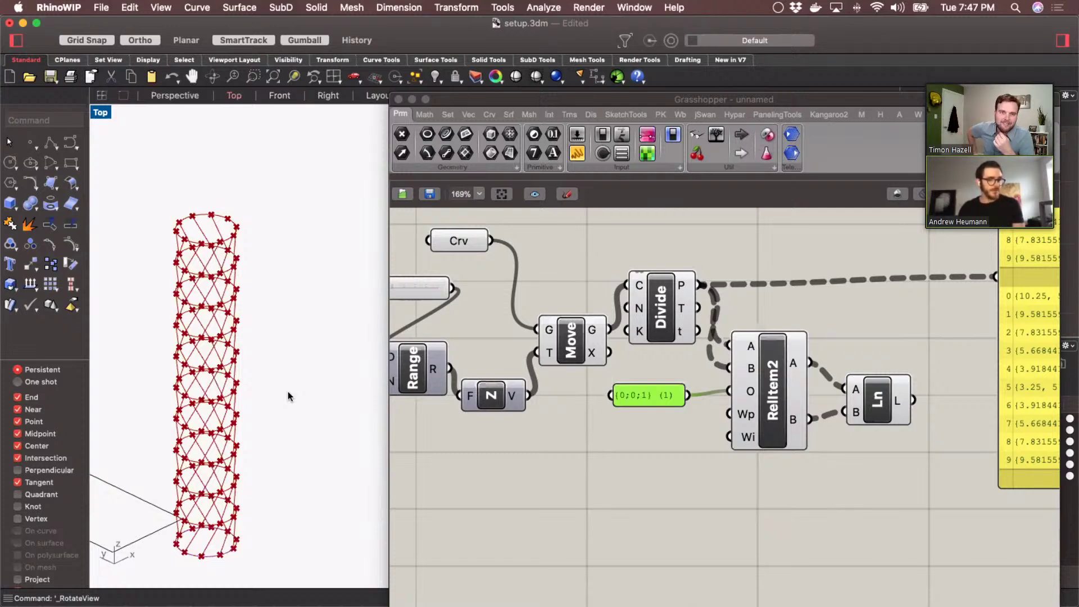
Add a Merge component below the offset panel
double_click(676, 523)
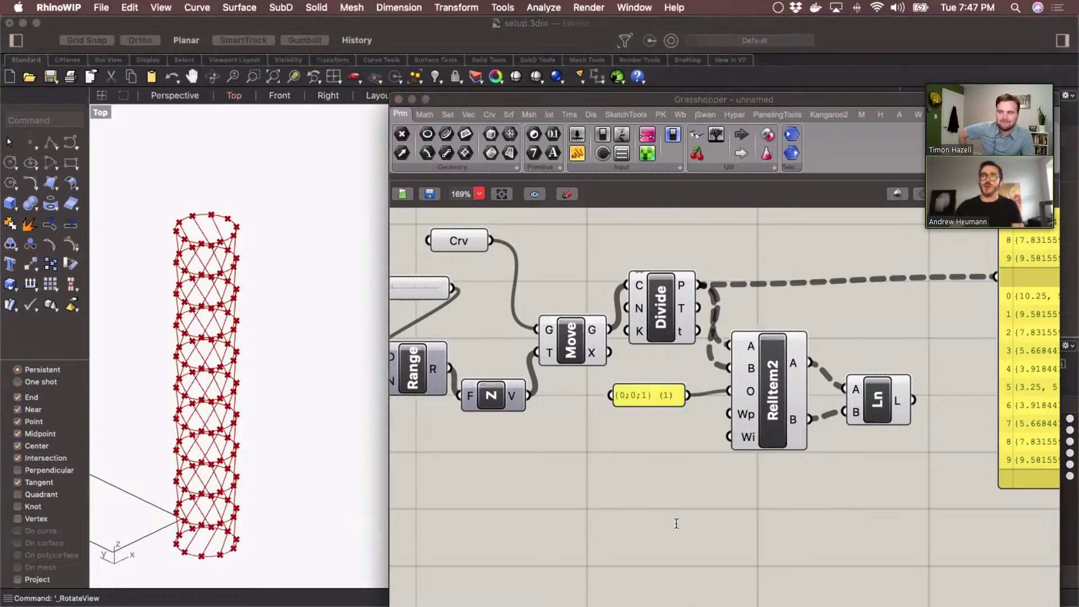
text(merge)
key(Return)
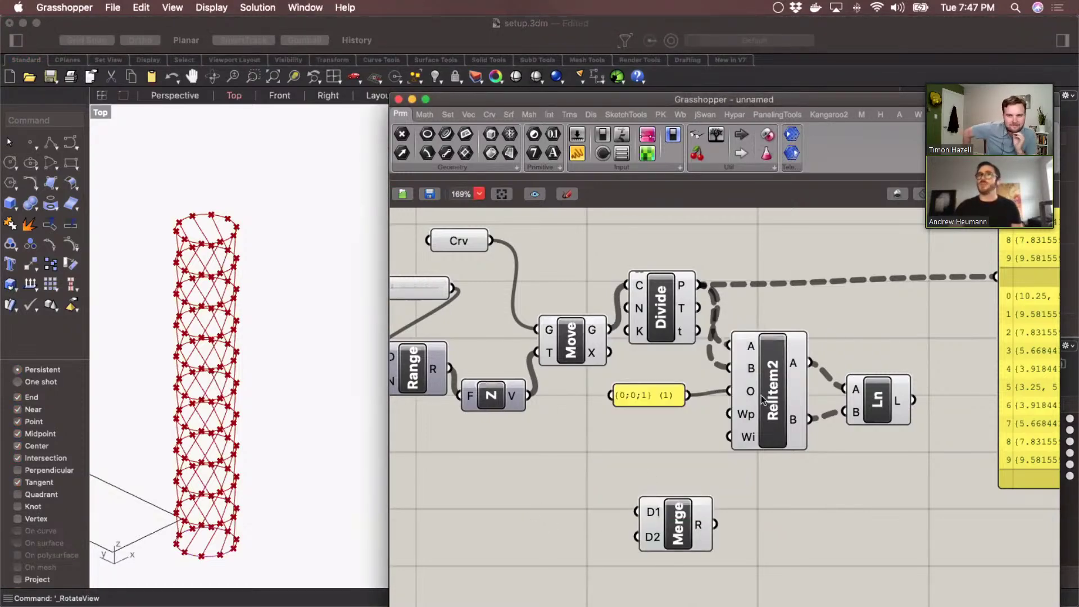
Add a Data parameter above the Line component
scroll(761, 396, right, 5)
scroll(761, 396, up, 1)
scroll(613, 302, right, 2)
scroll(612, 302, up, 1)
double_click(638, 296)
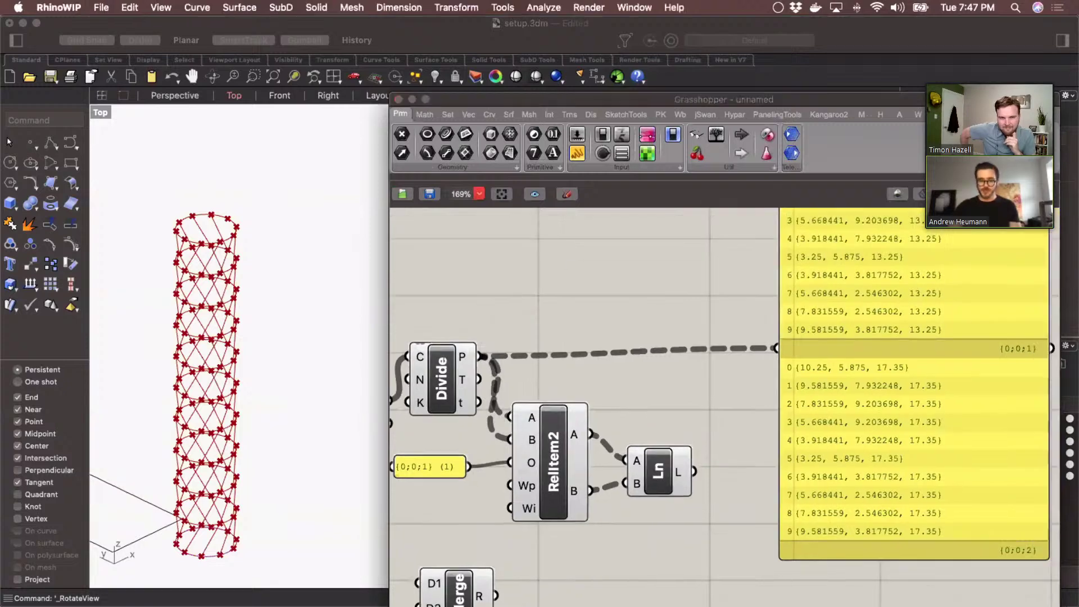
text(mer)
key(BackSpace)
key(BackSpace)
key(BackSpace)
text(1)
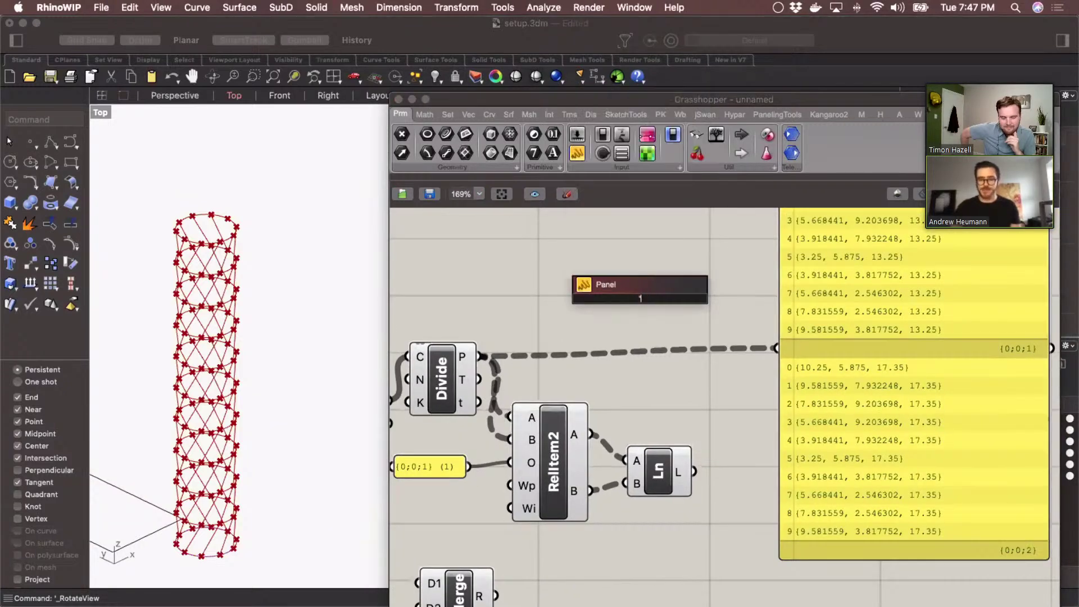
text(data)
key(Return)
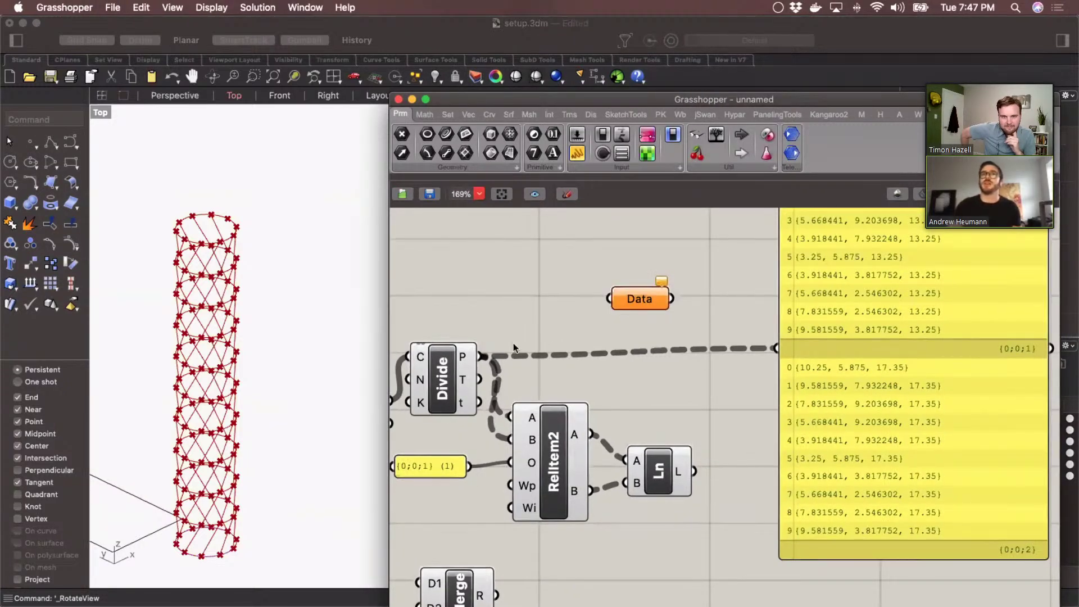
Connect both Relative Items outputs to the Data parameter, feed it into the points panel, and compare the branch item counts
scroll(450, 380, down, 1)
drag(409, 387, 410, 255)
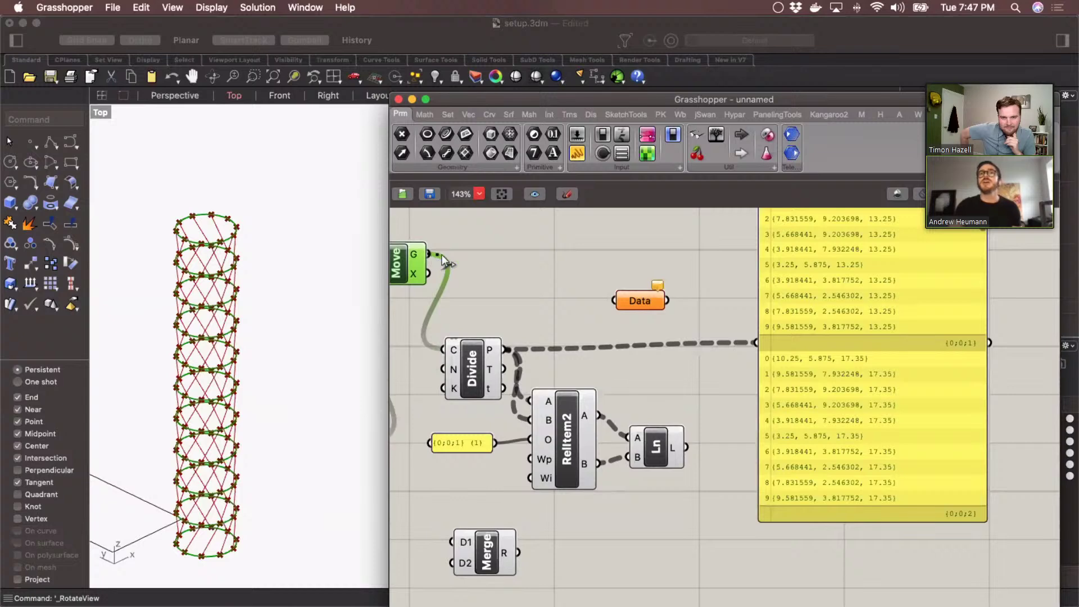
drag(600, 416, 613, 300)
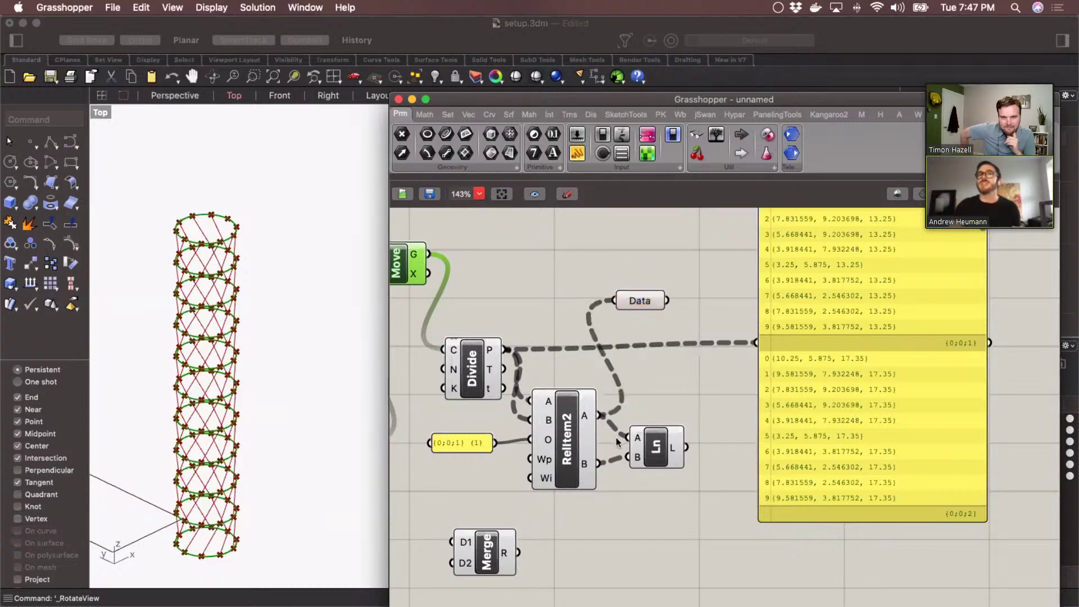
shift+drag(598, 464, 755, 343)
drag(898, 360, 954, 399)
drag(637, 303, 722, 360)
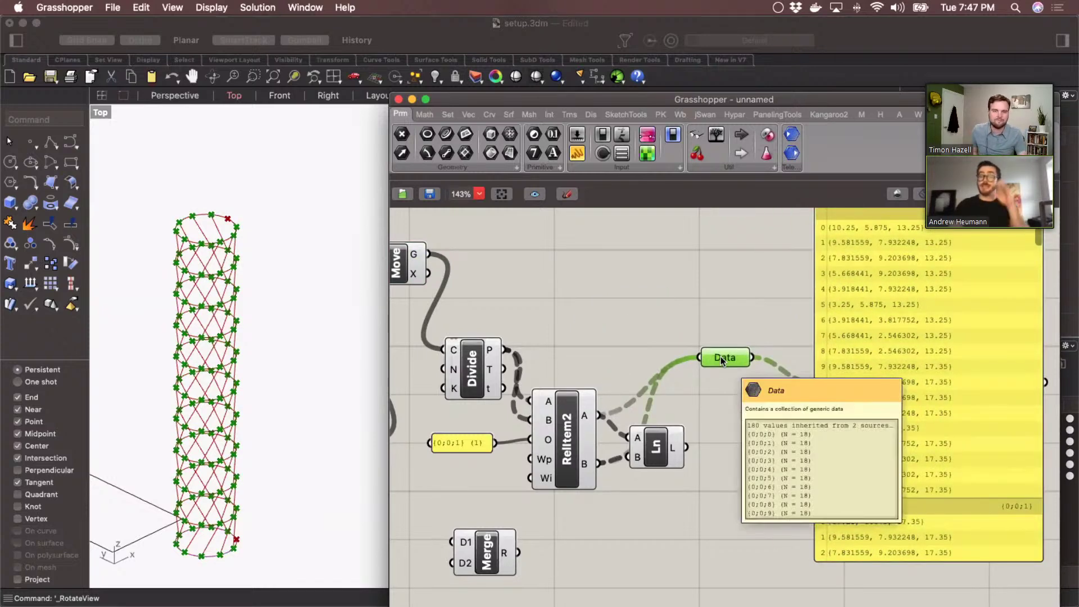
scroll(721, 356, up, 3)
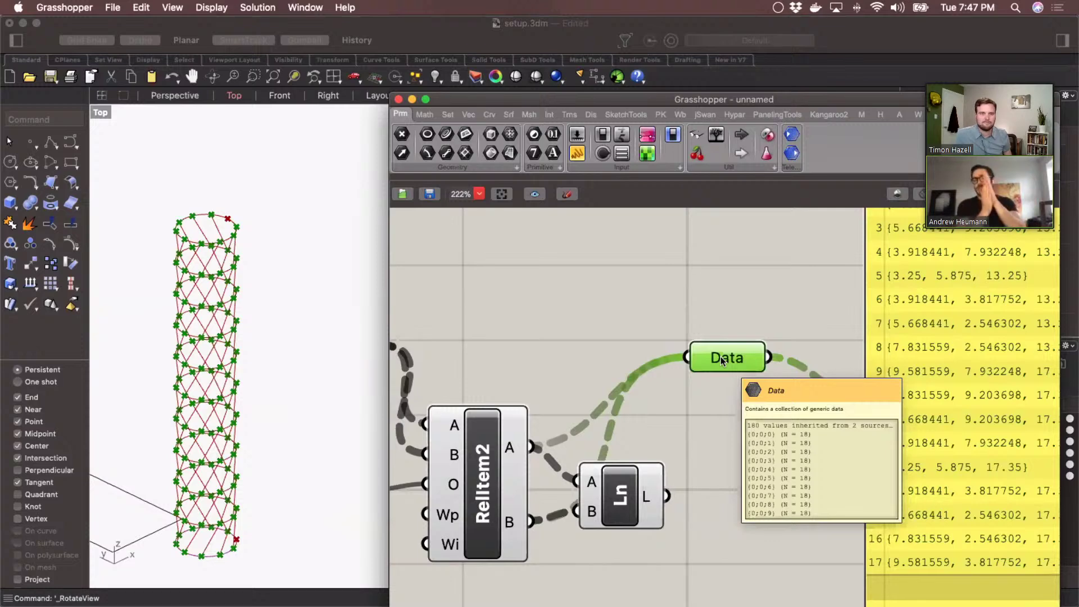
mouse_move(514, 454)
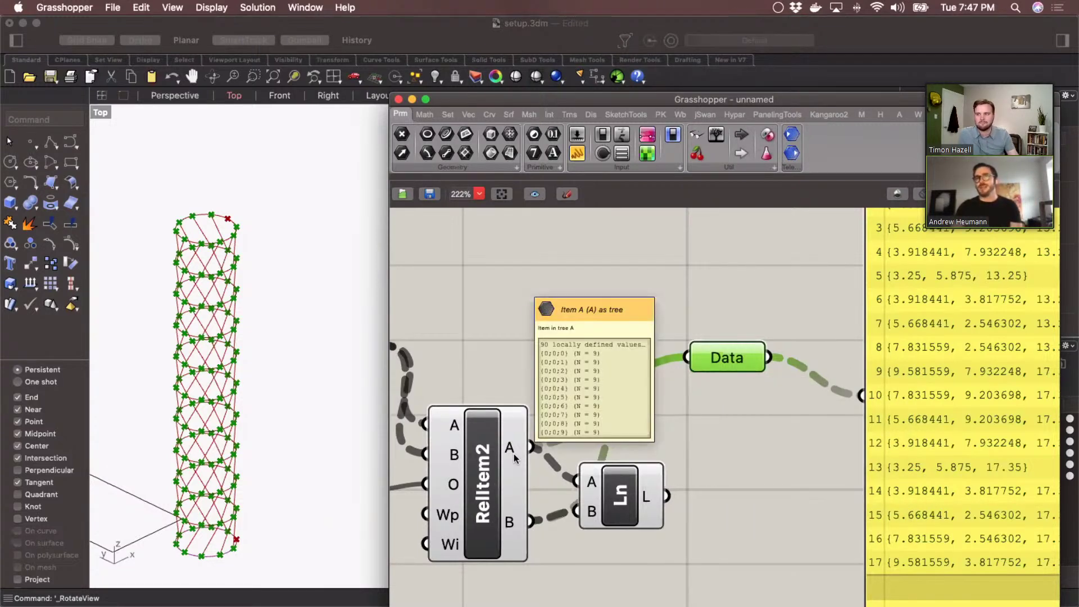
shift+drag(514, 453, 713, 357)
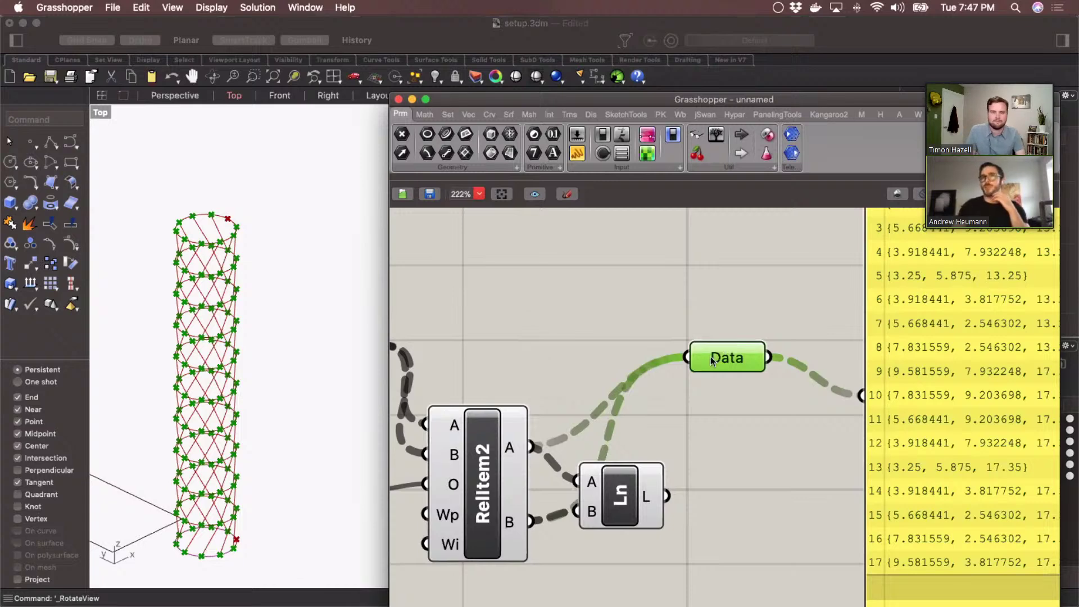
mouse_move(712, 360)
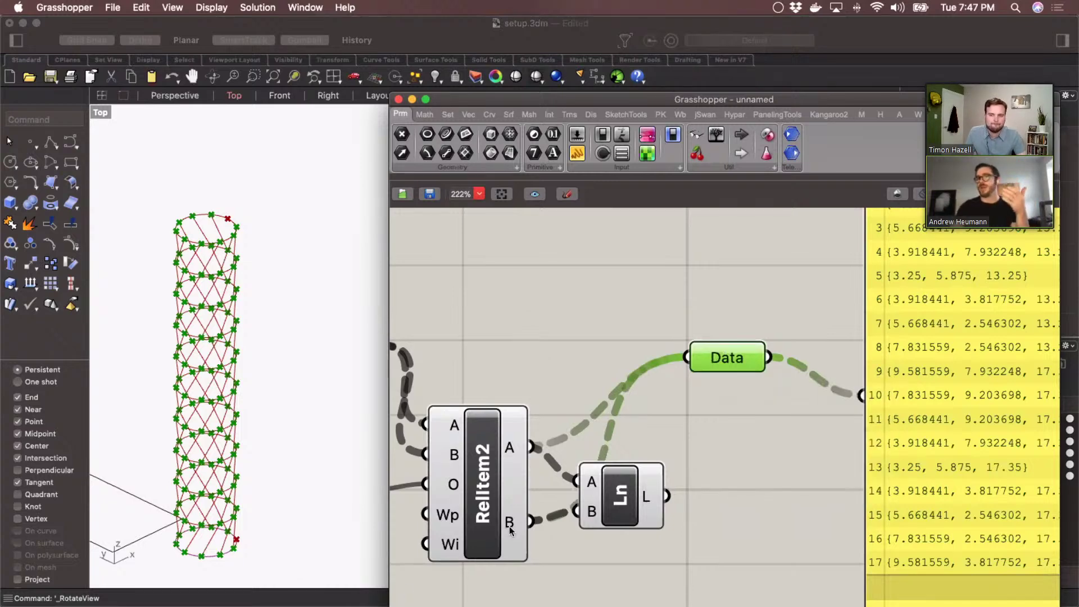
Add a second Merge component above the Data parameter and connect Relative Items' A output to D1 and B output to D2
scroll(747, 383, down, 2)
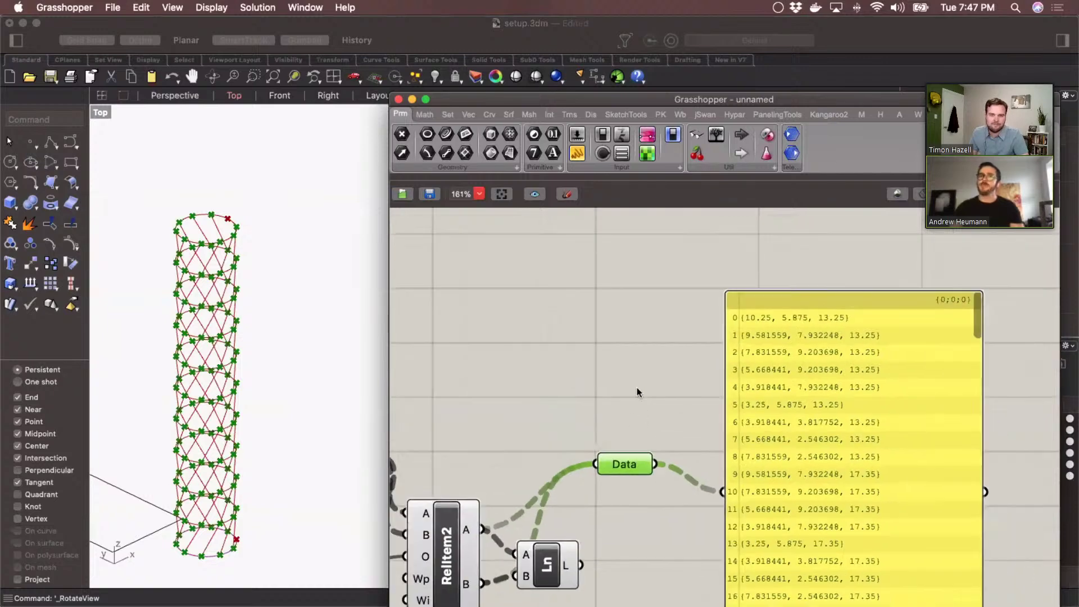
double_click(637, 387)
text(merge)
key(Return)
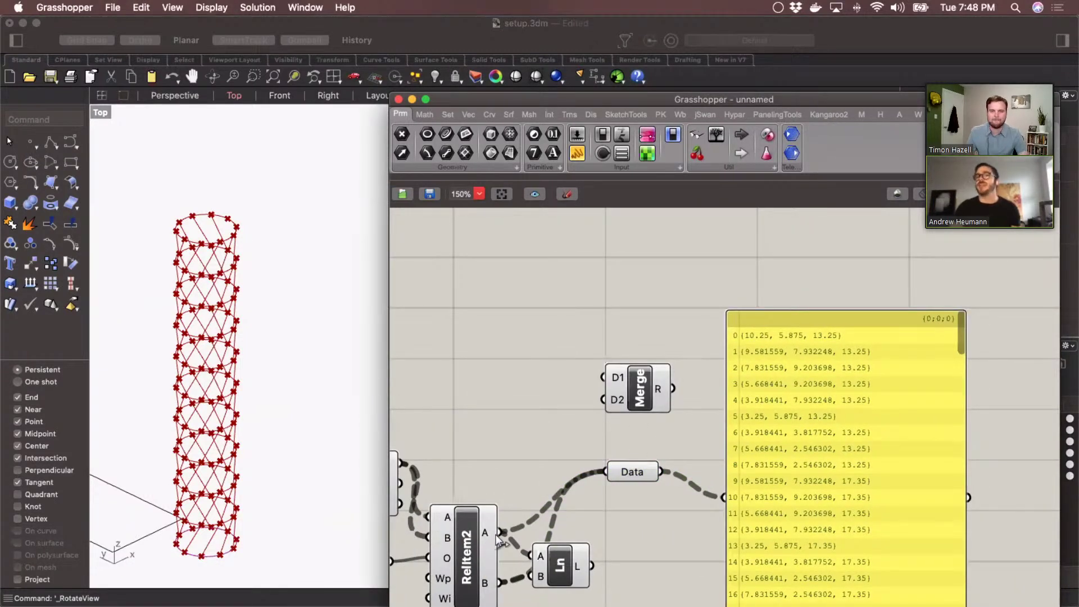
drag(499, 533, 495, 580)
scroll(625, 475, up, 5)
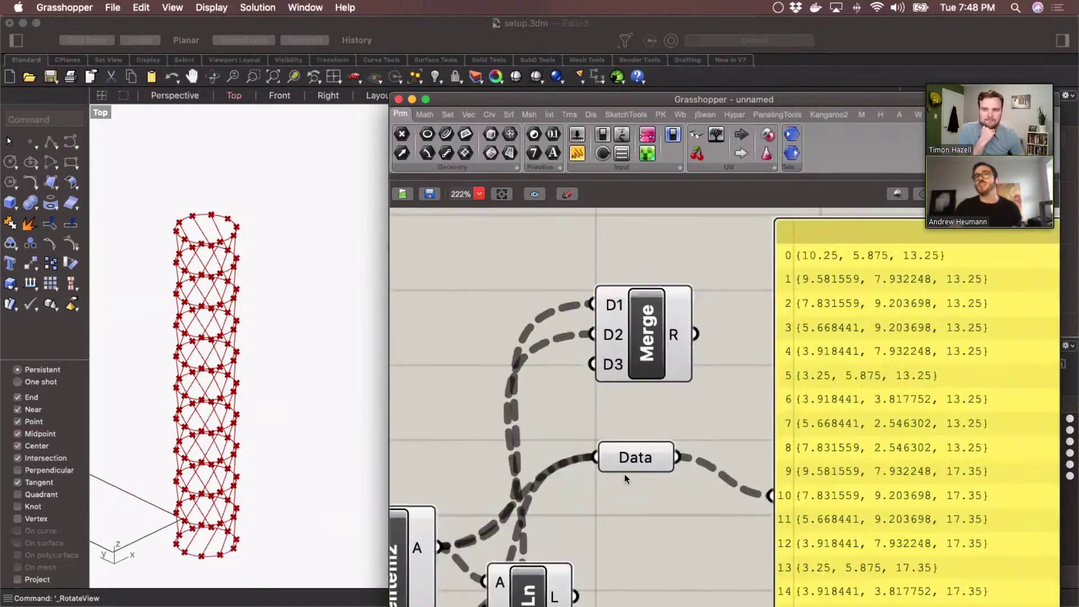
scroll(621, 449, down, 5)
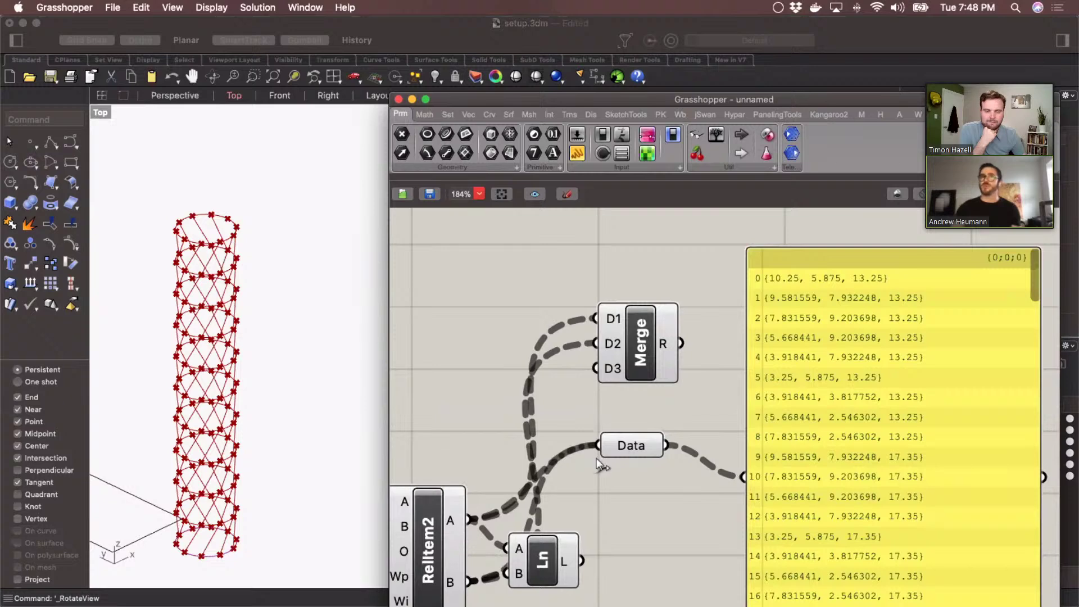
Move the Data parameter and points panel away from the upper Merge component and remove its unused D3 input
drag(633, 453, 637, 476)
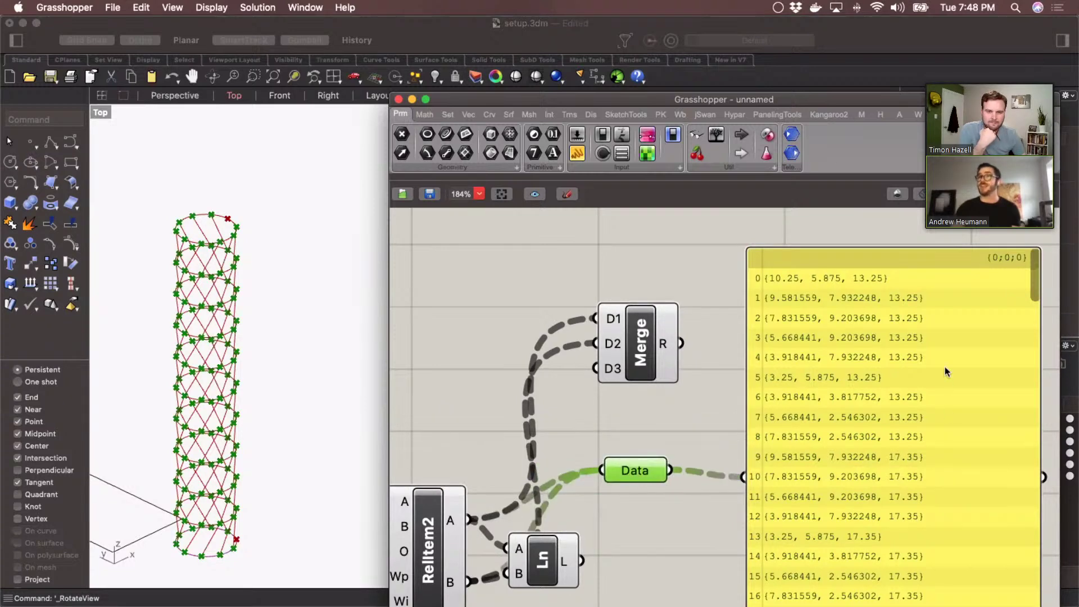
drag(946, 367, 1002, 392)
click(645, 433)
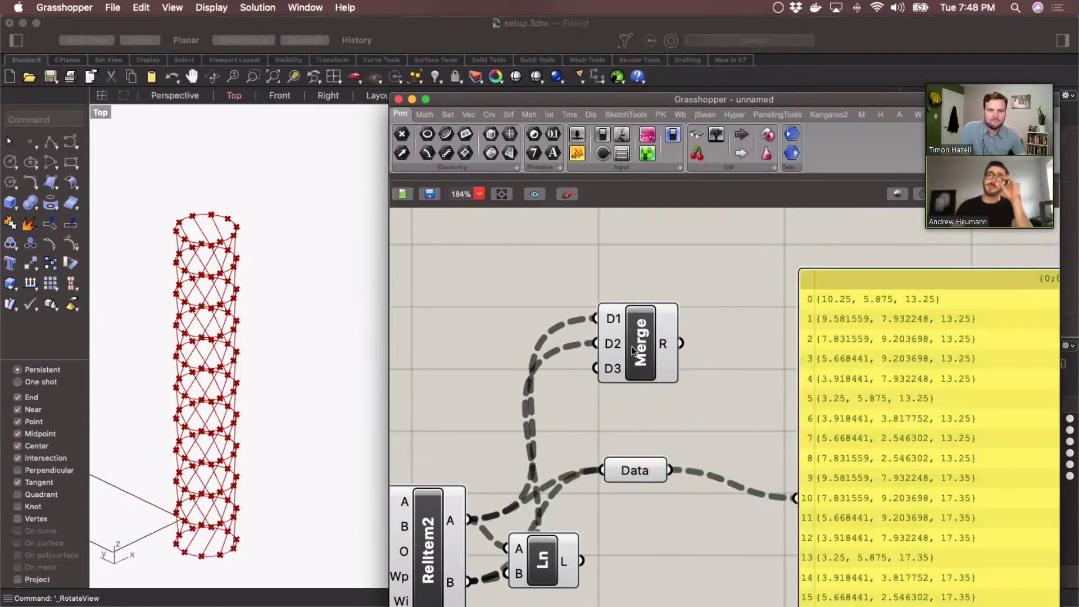
scroll(632, 346, up, 5)
click(616, 394)
scroll(615, 400, down, 5)
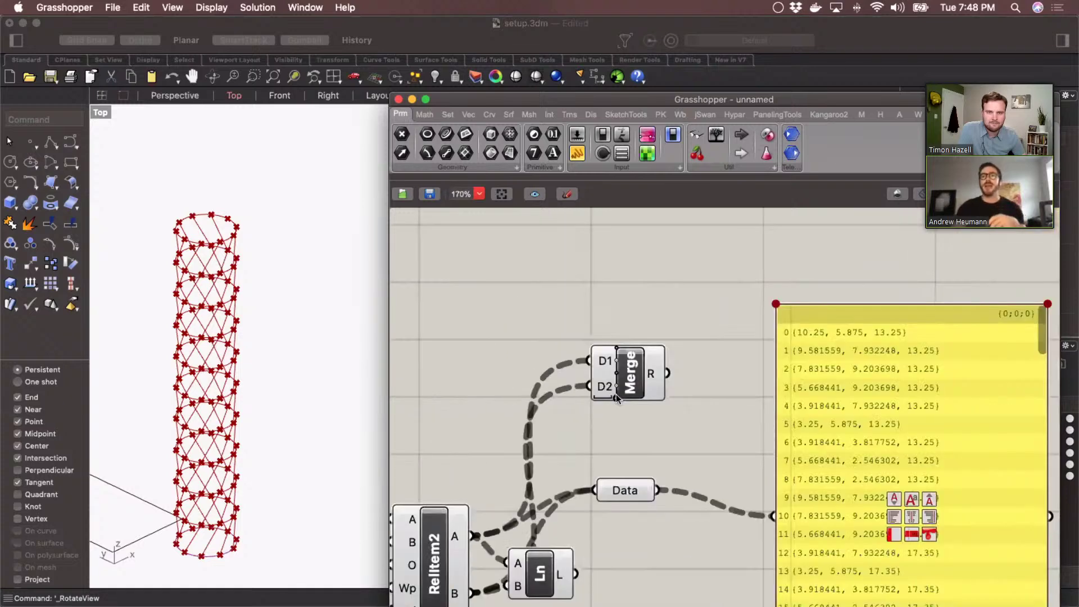
Add an Entwine component and place it above the upper Merge component
double_click(609, 439)
text(entwine)
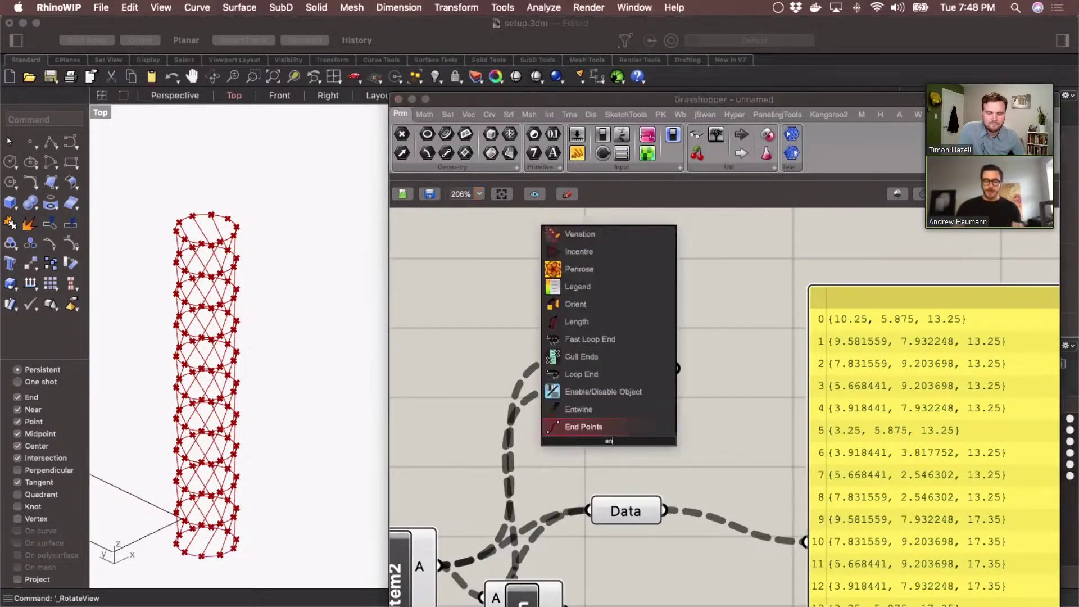
key(Return)
scroll(608, 491, down, 5)
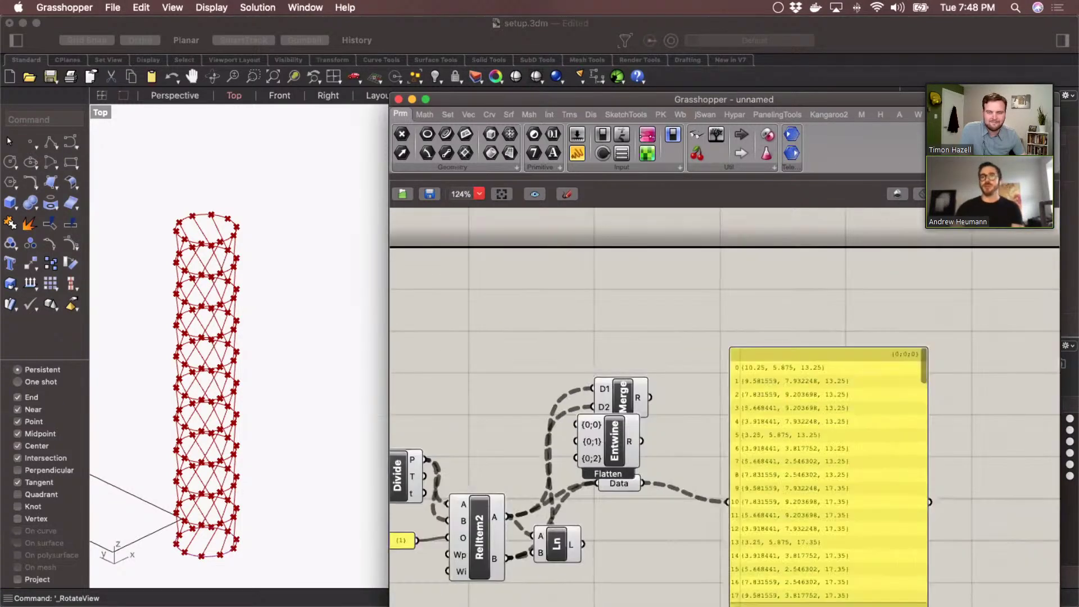
scroll(609, 491, up, 4)
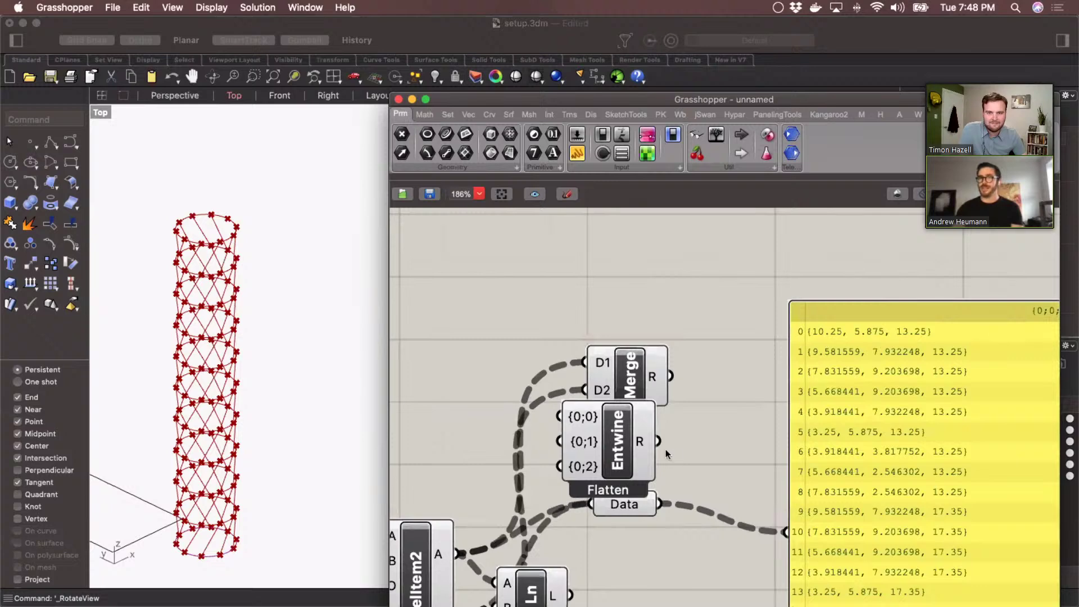
drag(608, 490, 622, 324)
click(515, 350)
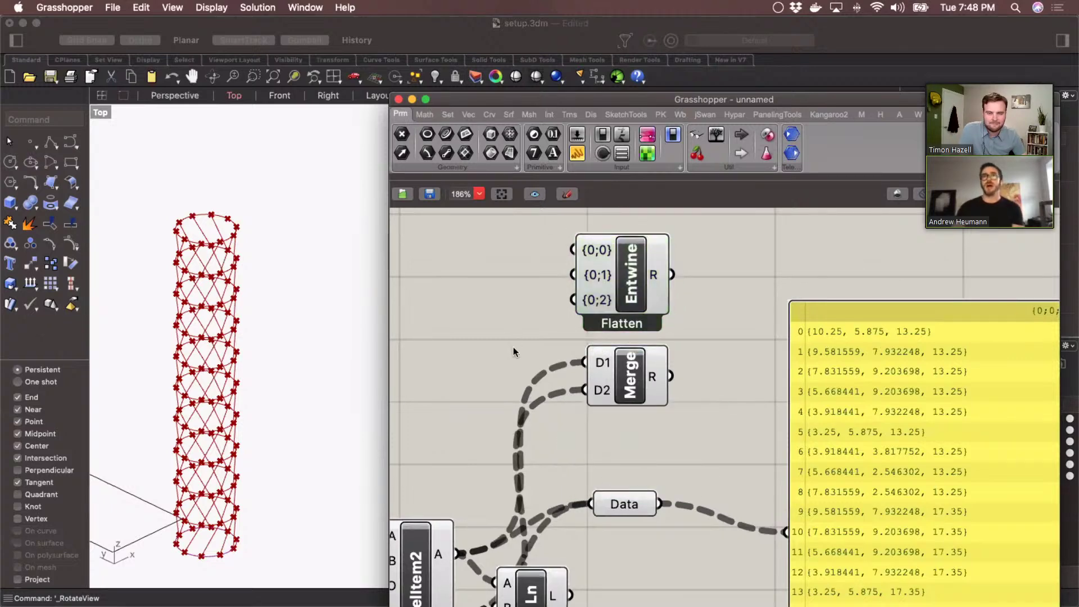
Shift Entwine clear of the upper Merge and connect its R output to the points panel in place of the Data parameter
scroll(515, 350, up, 3)
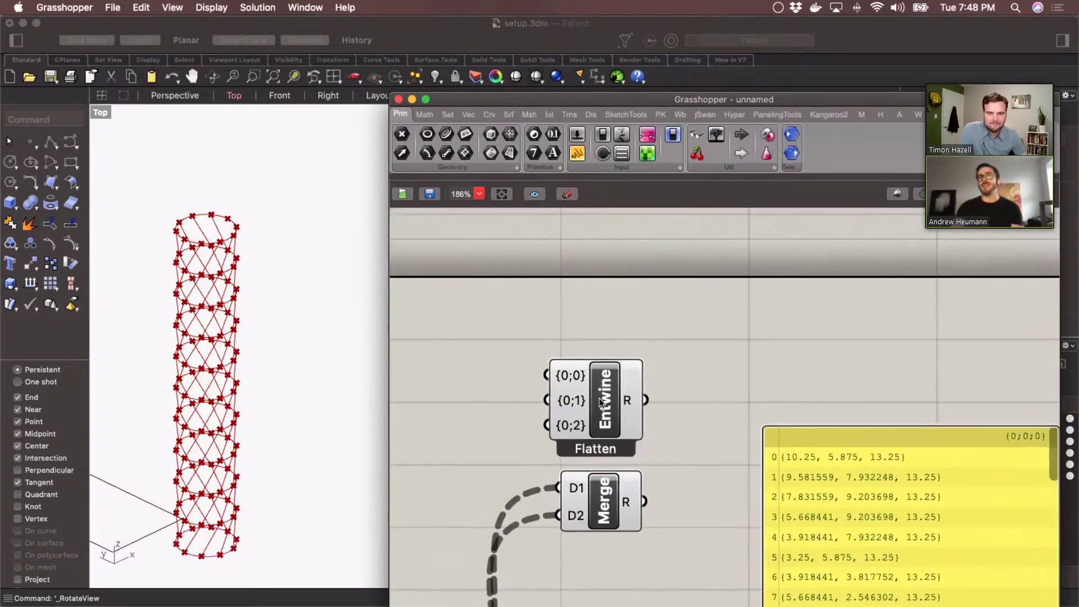
scroll(598, 406, up, 3)
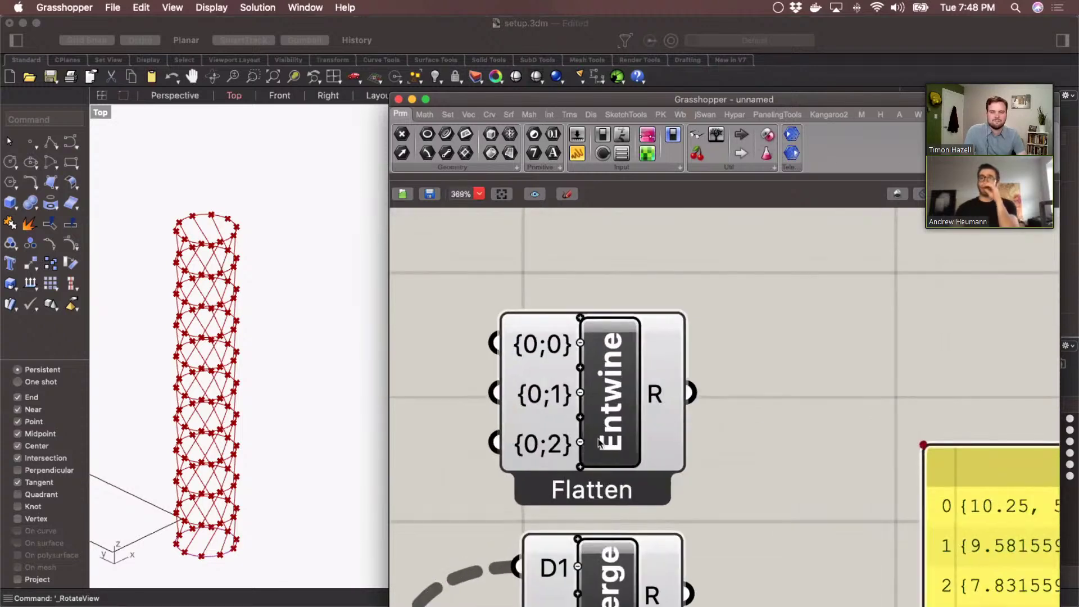
click(613, 384)
scroll(612, 384, up, 2)
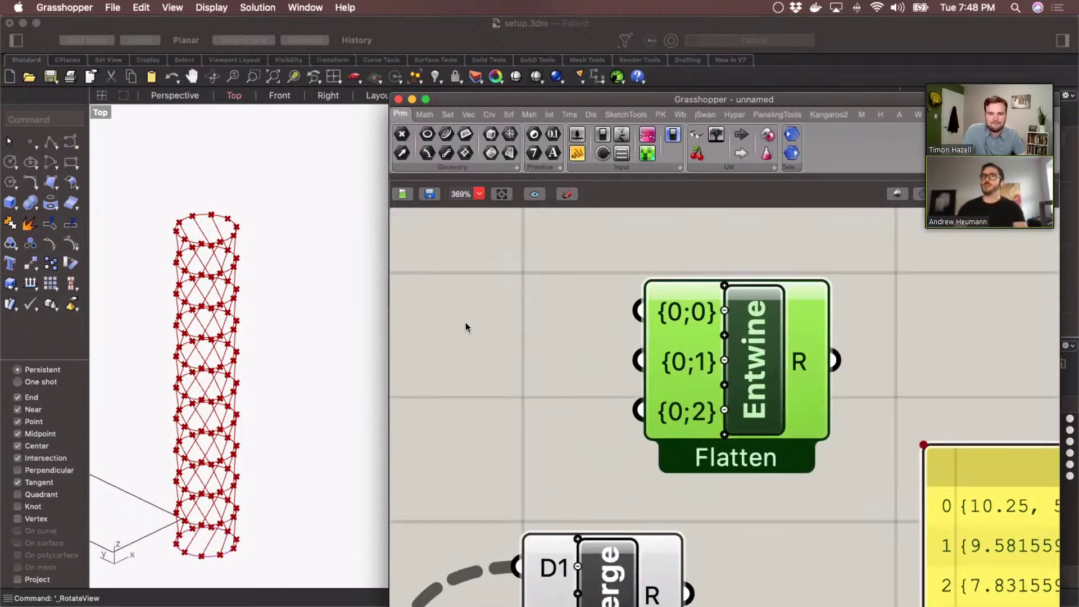
scroll(466, 323, down, 3)
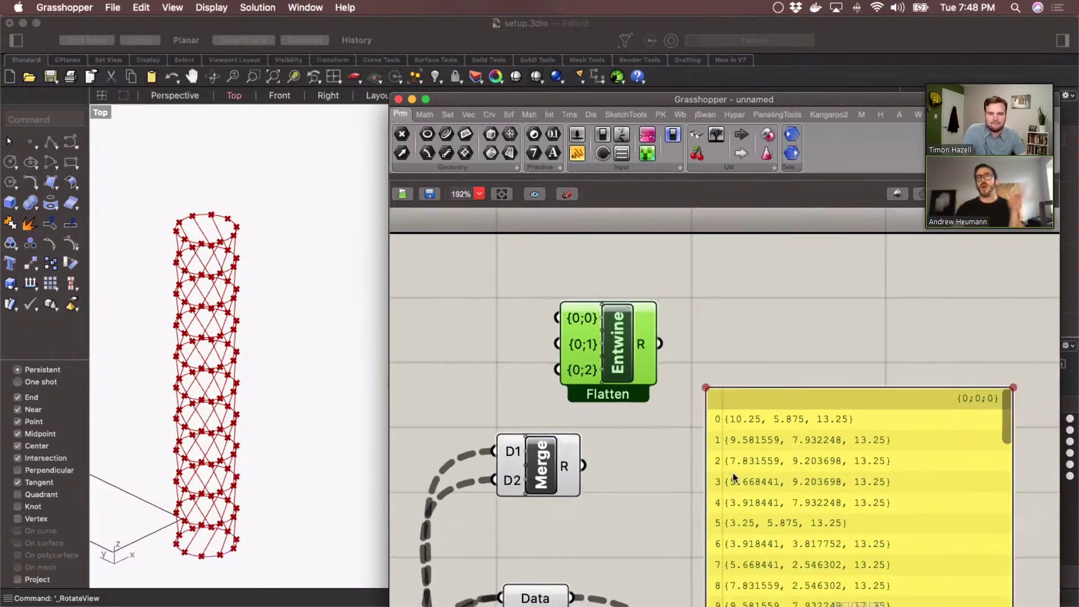
drag(727, 477, 653, 342)
Add a number slider with the value 45 and connect it to Entwine's {0;0} input
double_click(468, 309)
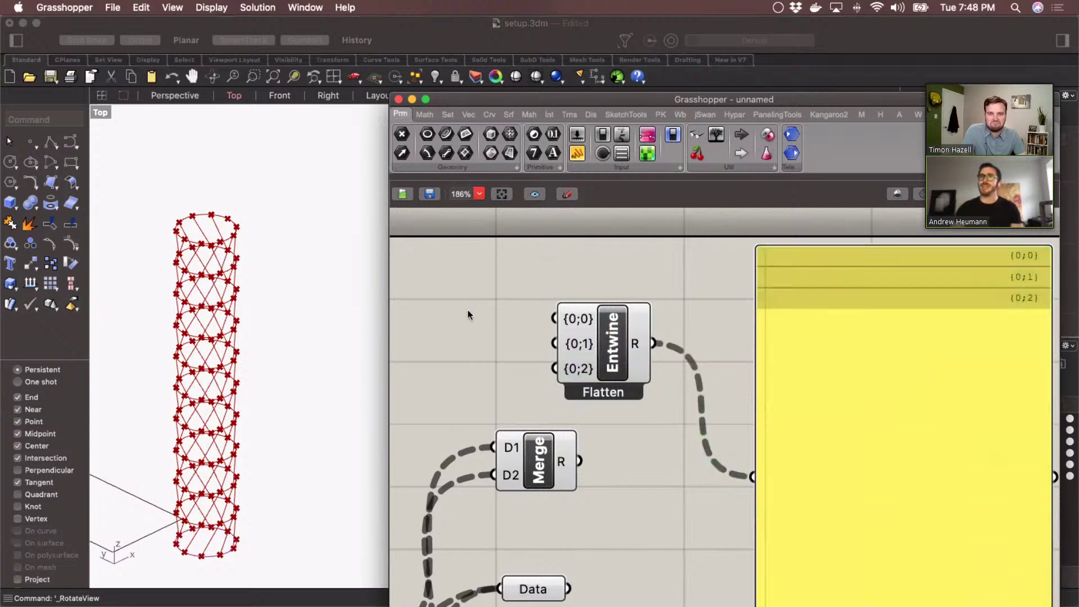
text(45)
key(Return)
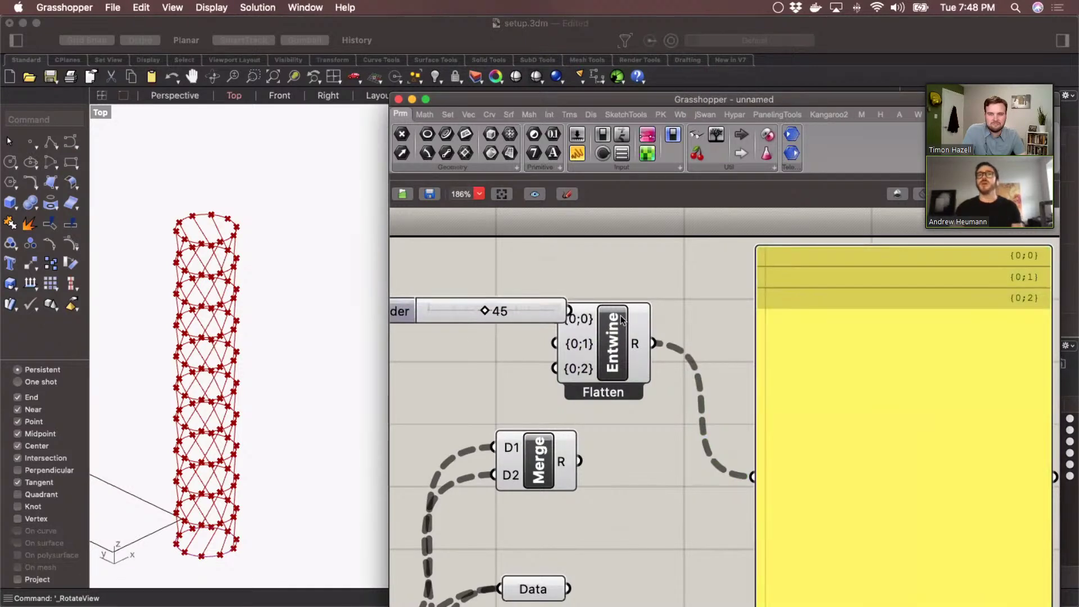
mouse_move(558, 317)
mouse_down()
mouse_move(600, 312)
mouse_move(569, 311)
mouse_up()
Duplicate the slider three times, feeding two copies set to 59 into Entwine's {0;1} input and one set to 42 into {0;2}
drag(497, 311, 598, 339)
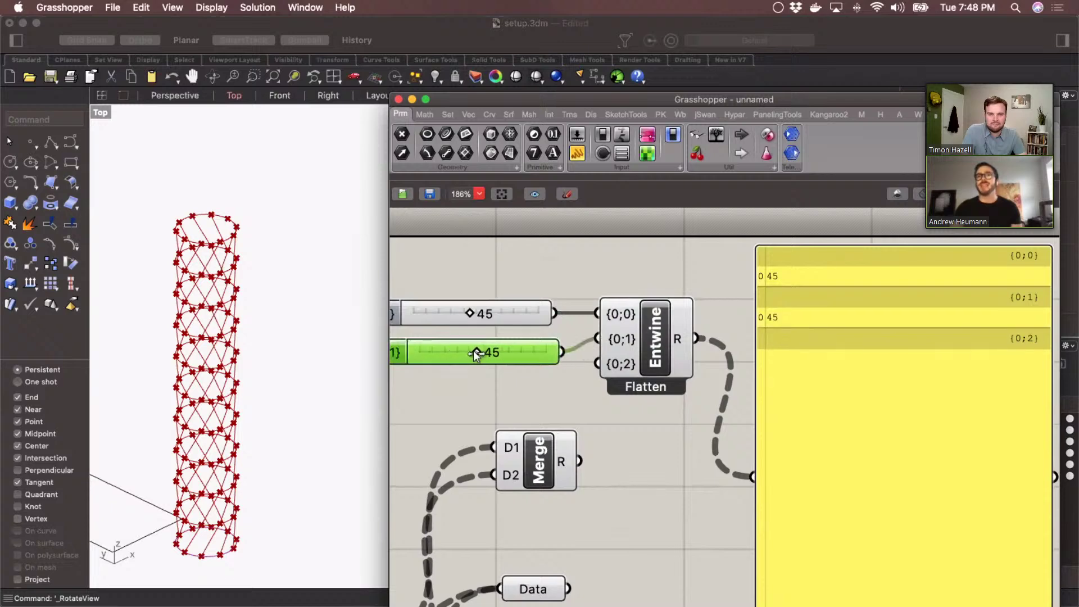
drag(487, 349, 600, 339)
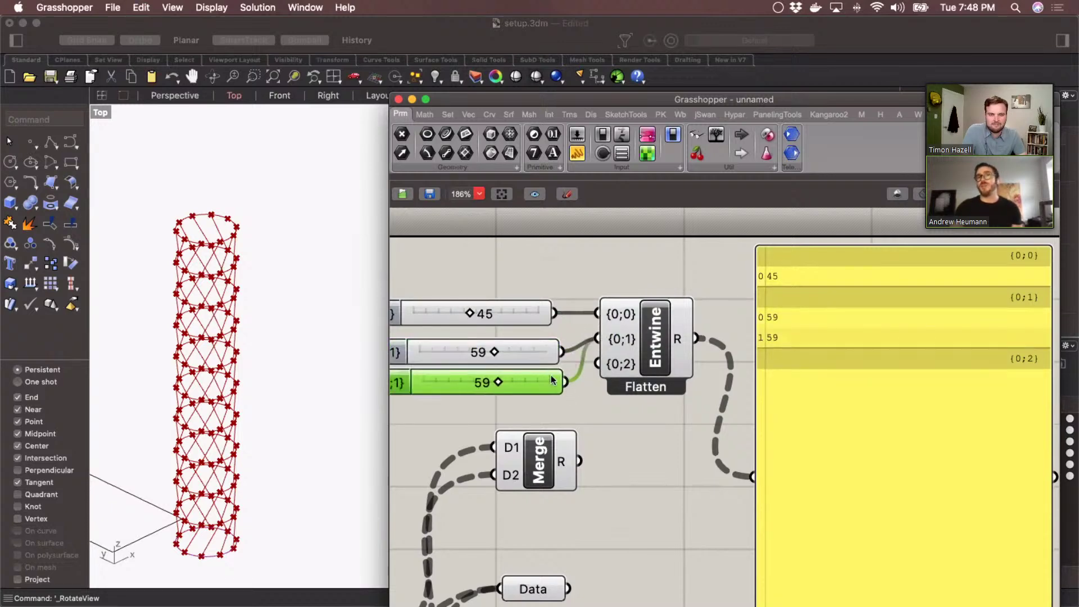
alt+drag(539, 383, 611, 364)
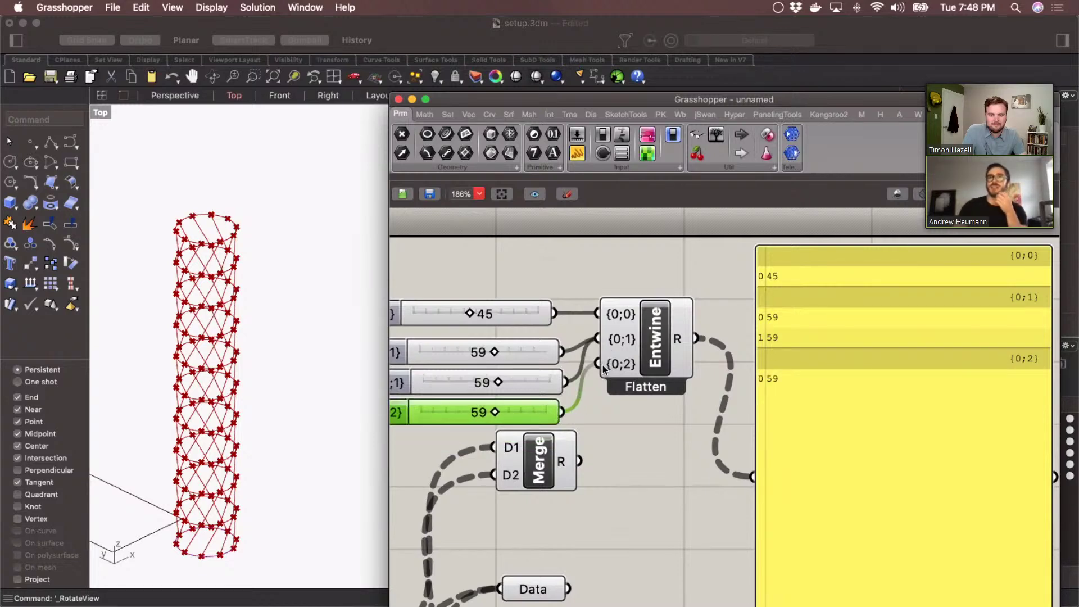
click(609, 433)
drag(492, 412, 472, 412)
Add a Curve parameter above Entwine, reference the three frontmost Rhino rectangles in it as multiple curves, and graft it
click(253, 362)
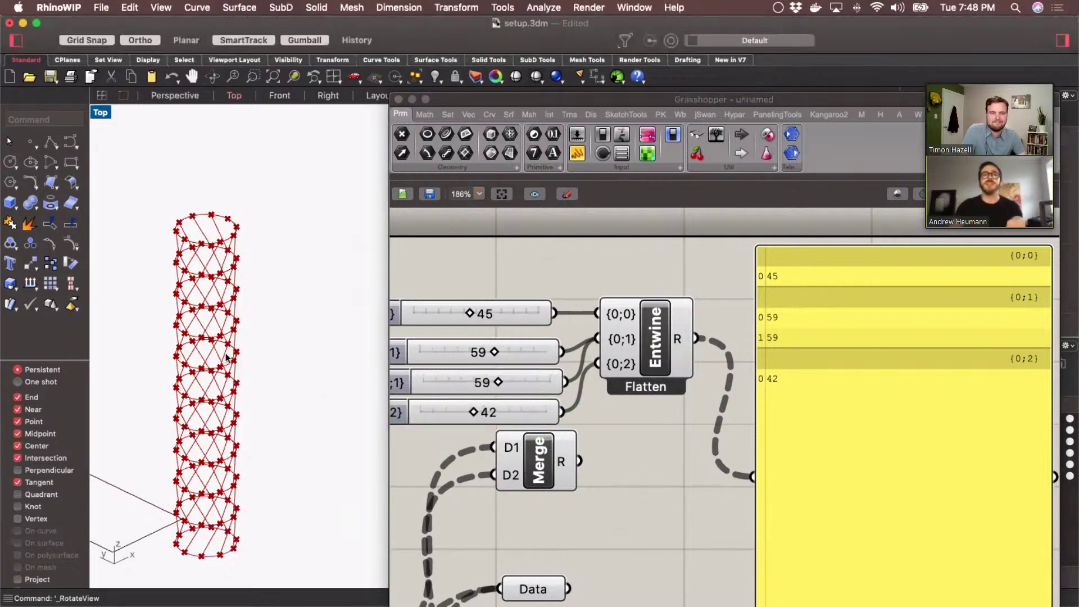
right_drag(264, 362, 261, 378)
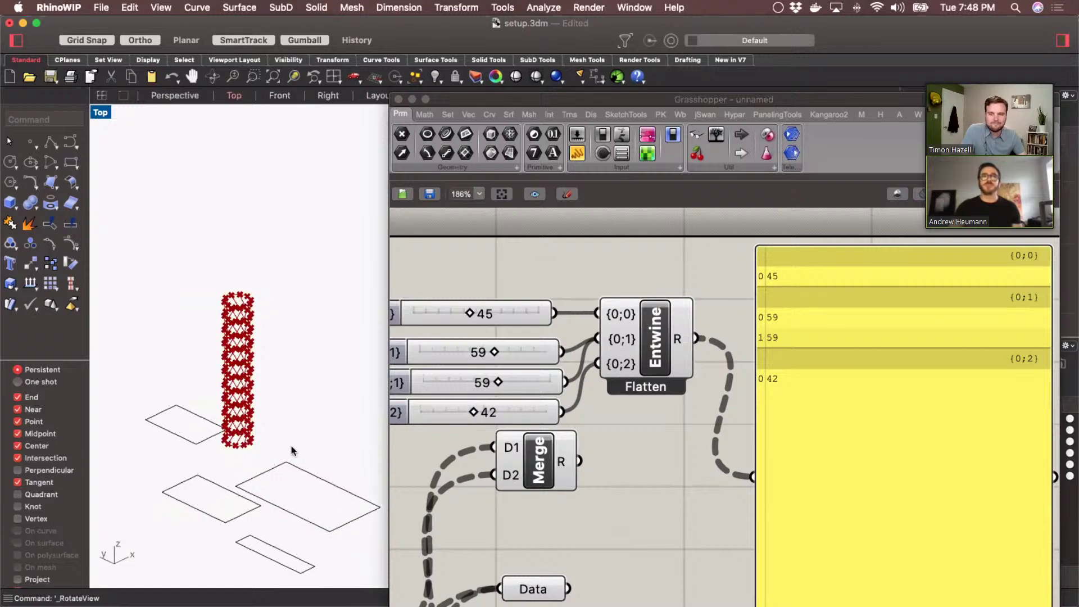
drag(293, 447, 231, 562)
click(589, 256)
double_click(589, 256)
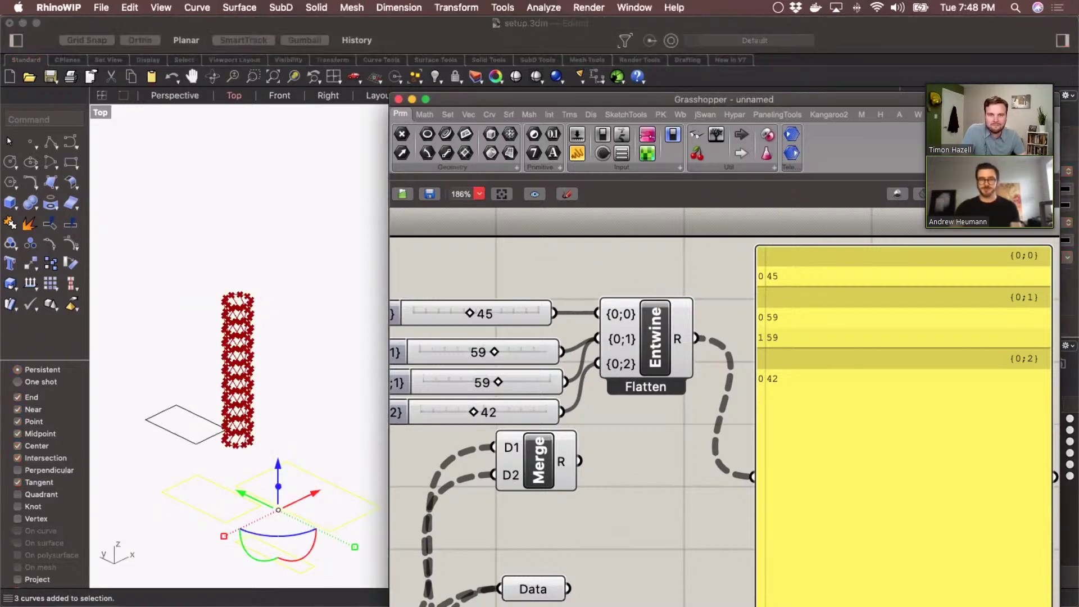
key(Return)
right_click(592, 258)
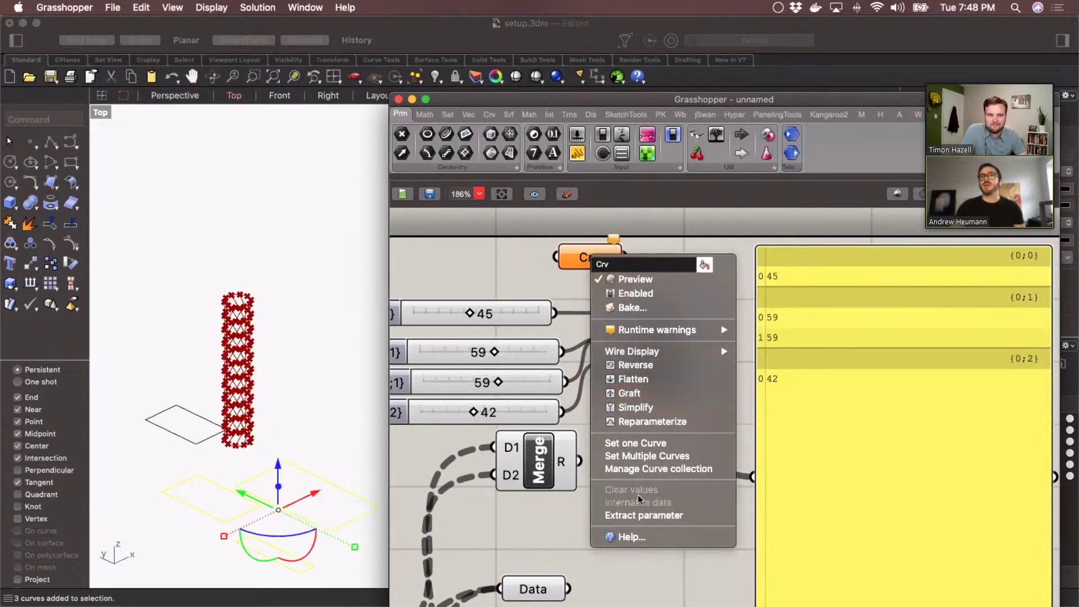
click(646, 456)
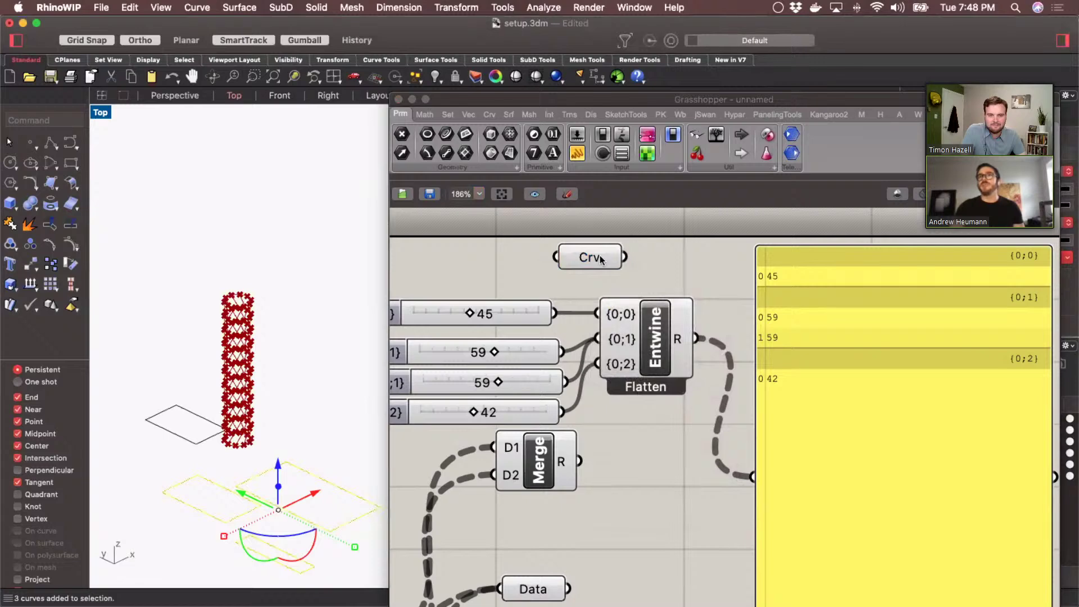
right_click(601, 259)
click(651, 362)
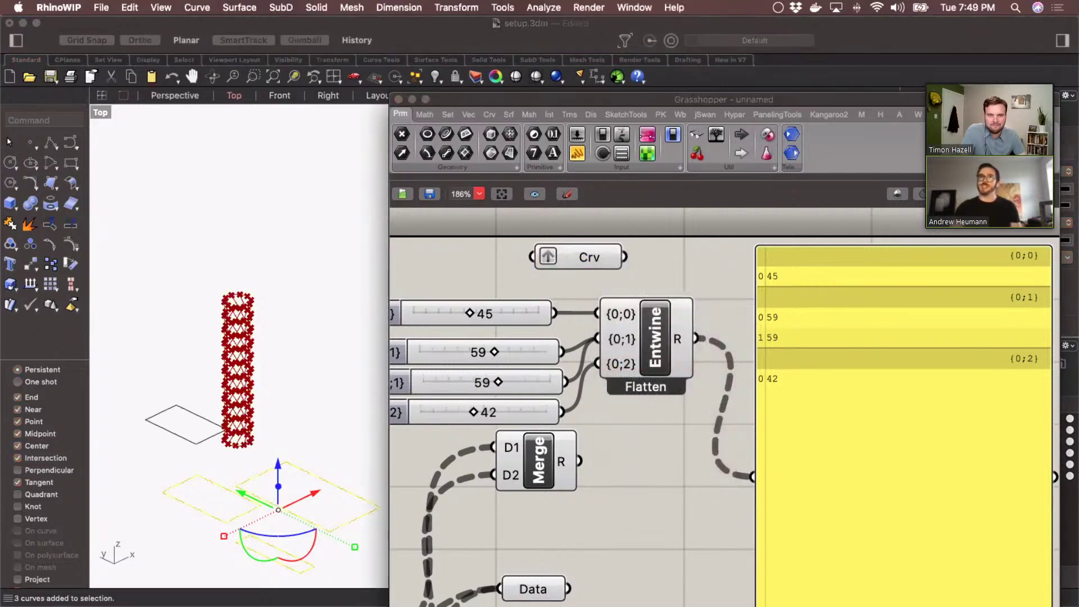
Add an Extrude component and connect the grafted Curve parameter to its B input
double_click(725, 264)
text(extrude)
key(Return)
drag(626, 257, 851, 277)
Add a Unit Z component, connect Entwine's R output to its factor, and feed its vector into Extrude's D input
double_click(725, 296)
text(z)
key(Return)
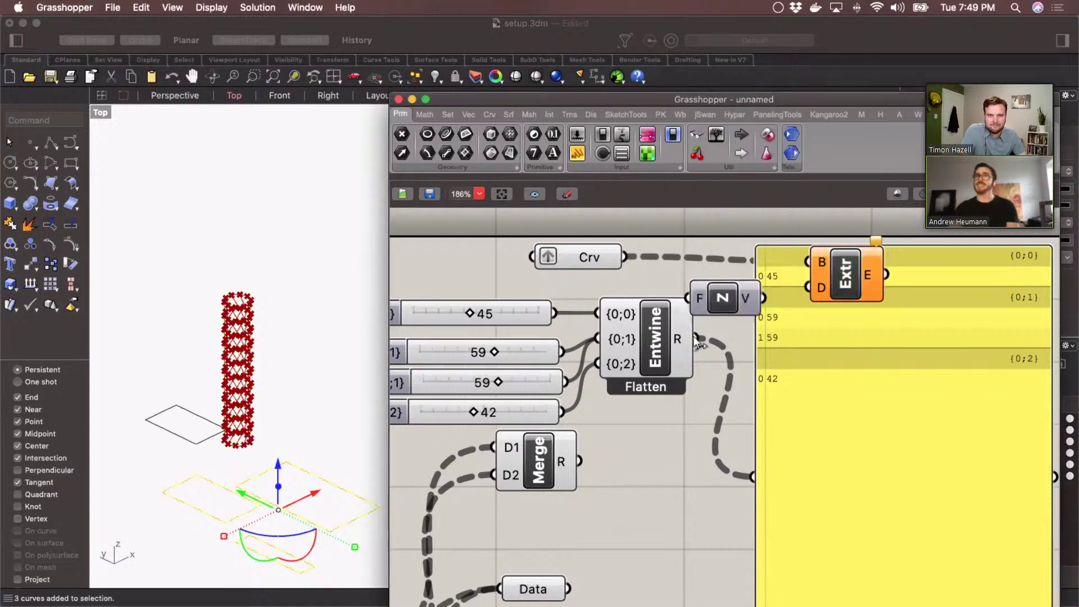
mouse_move(758, 304)
mouse_down()
mouse_move(807, 295)
mouse_move(763, 298)
mouse_up()
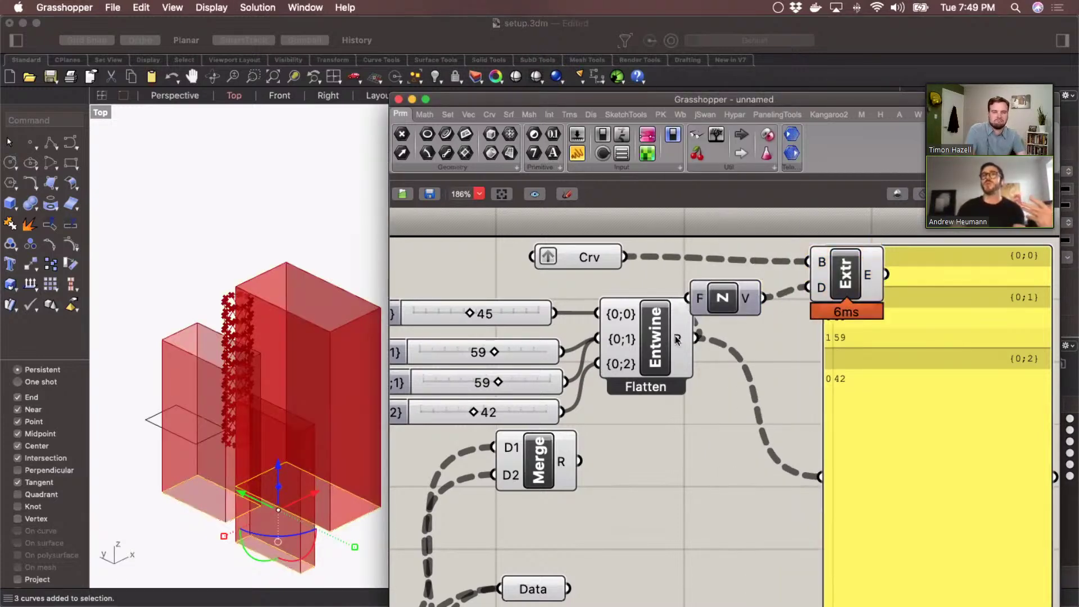
Move Entwine away from Unit Z and the data panel clear of the Extrude component
drag(675, 336, 662, 350)
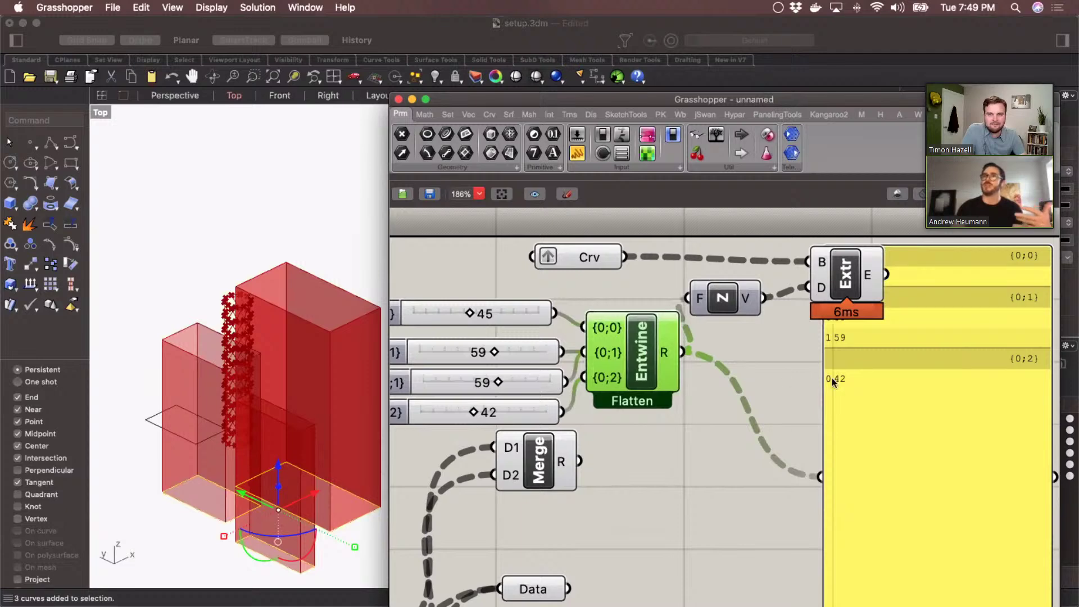
drag(833, 382, 968, 398)
click(784, 384)
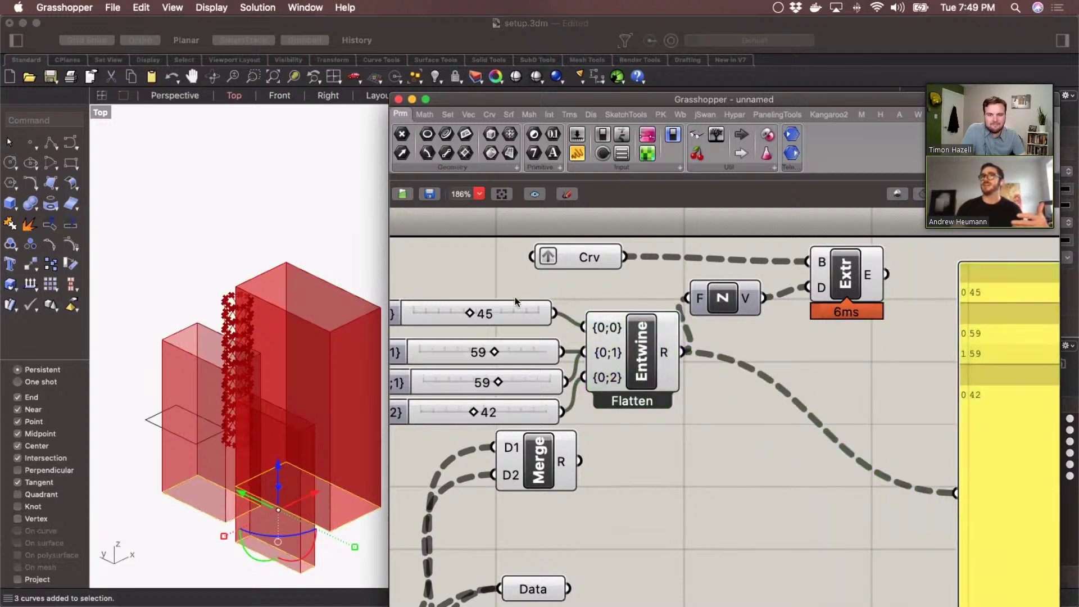
Set the four Entwine sliders to 45, 39, 61 and 46 from first to last to vary the extrusion heights
mouse_move(469, 313)
mouse_down()
mouse_move(454, 313)
mouse_move(473, 313)
mouse_up()
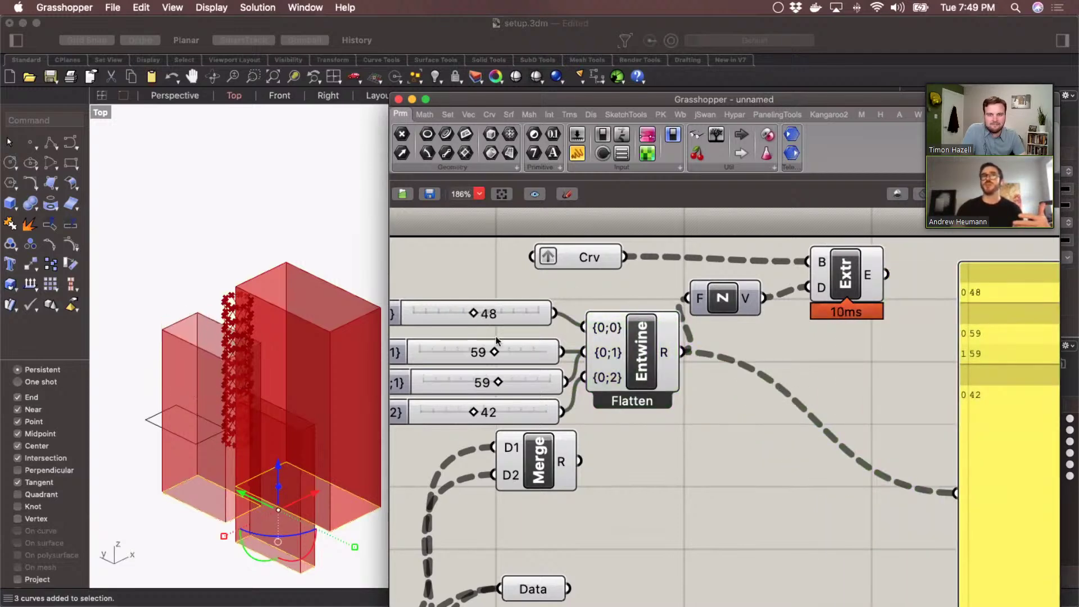
drag(494, 352, 478, 412)
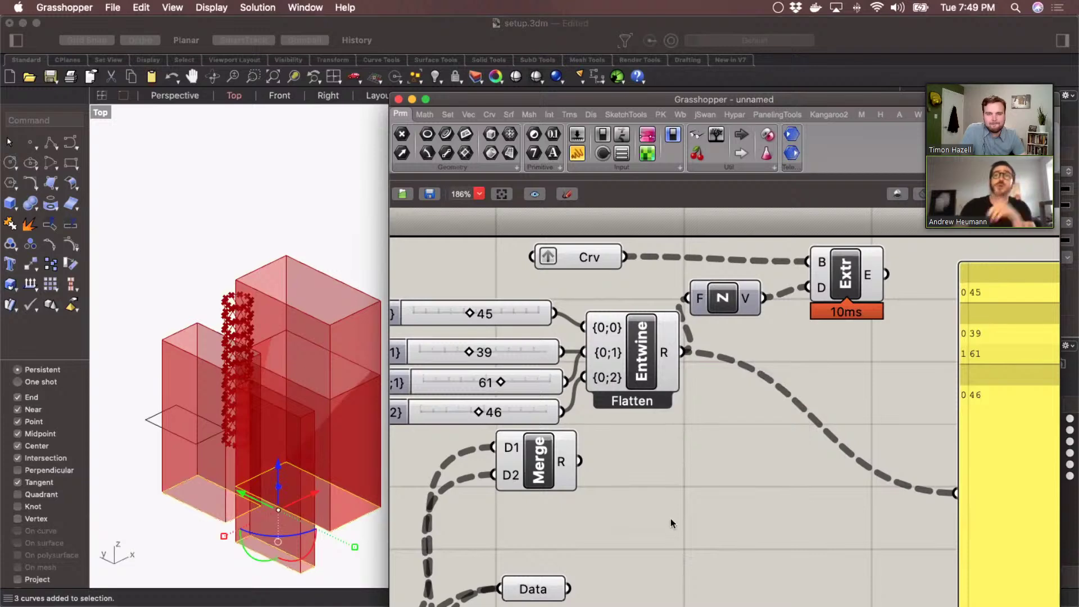
Space Entwine, Unit Z and Extrude further away from the sliders, leaving room between Entwine and Unit Z
drag(927, 241, 676, 369)
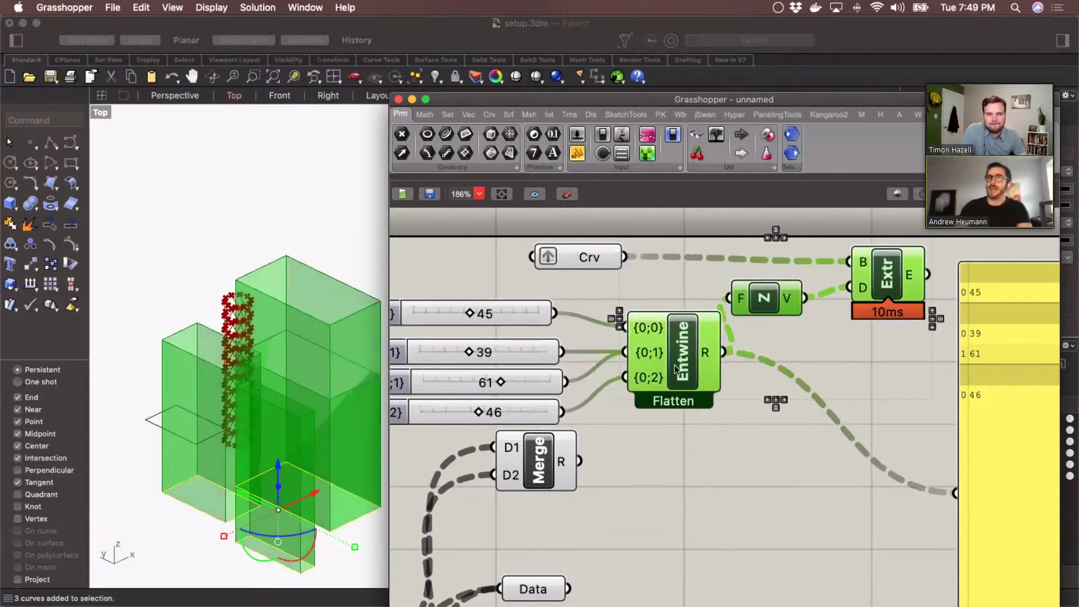
click(669, 417)
right_click(689, 333)
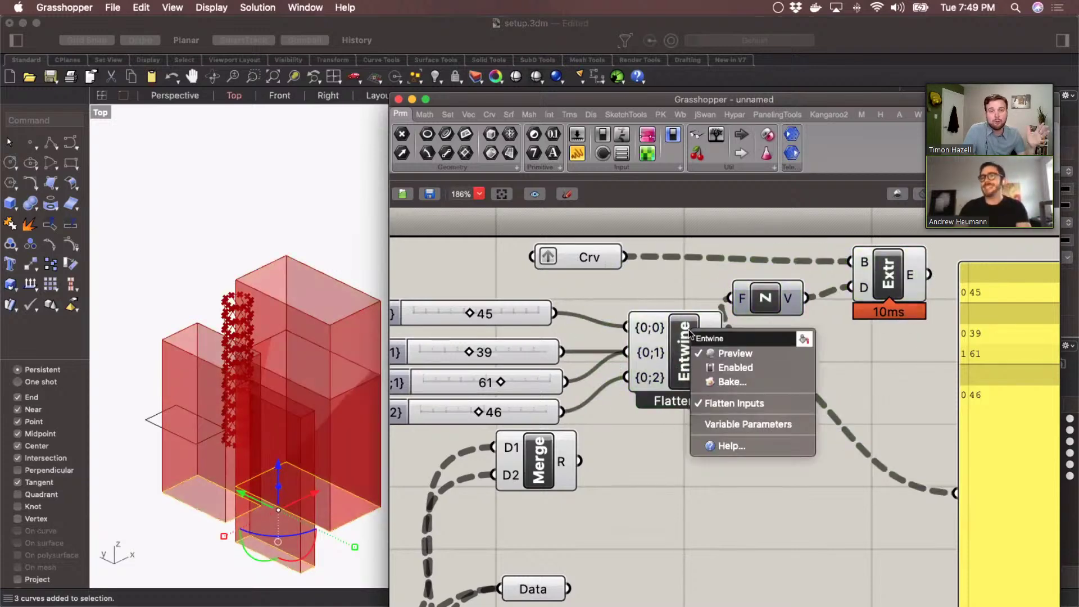
click(677, 335)
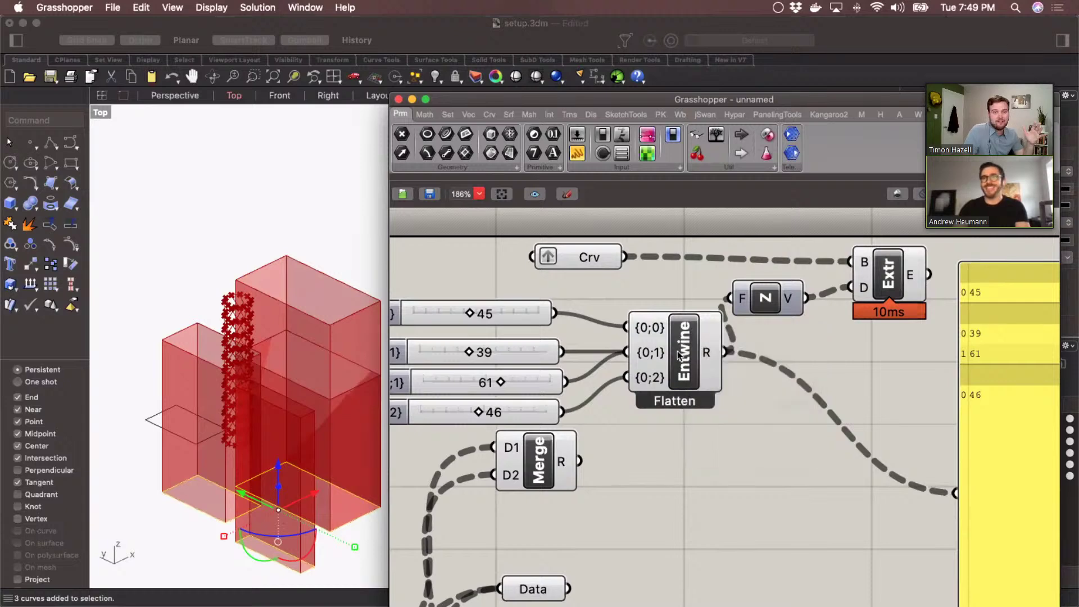
drag(673, 370, 653, 371)
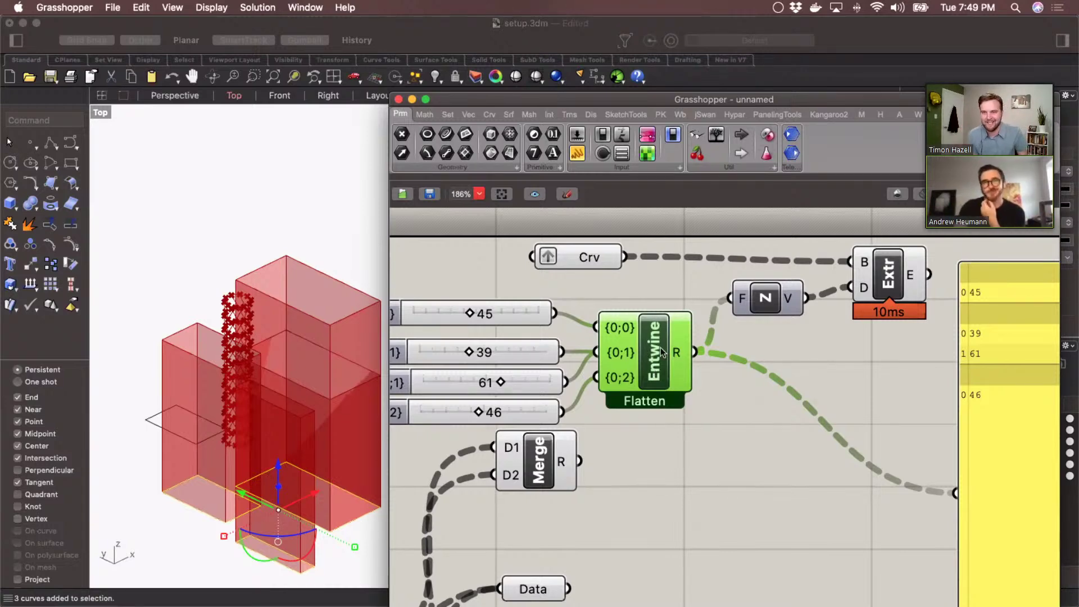
Turn off Flatten Inputs on the Entwine component
right_click(660, 347)
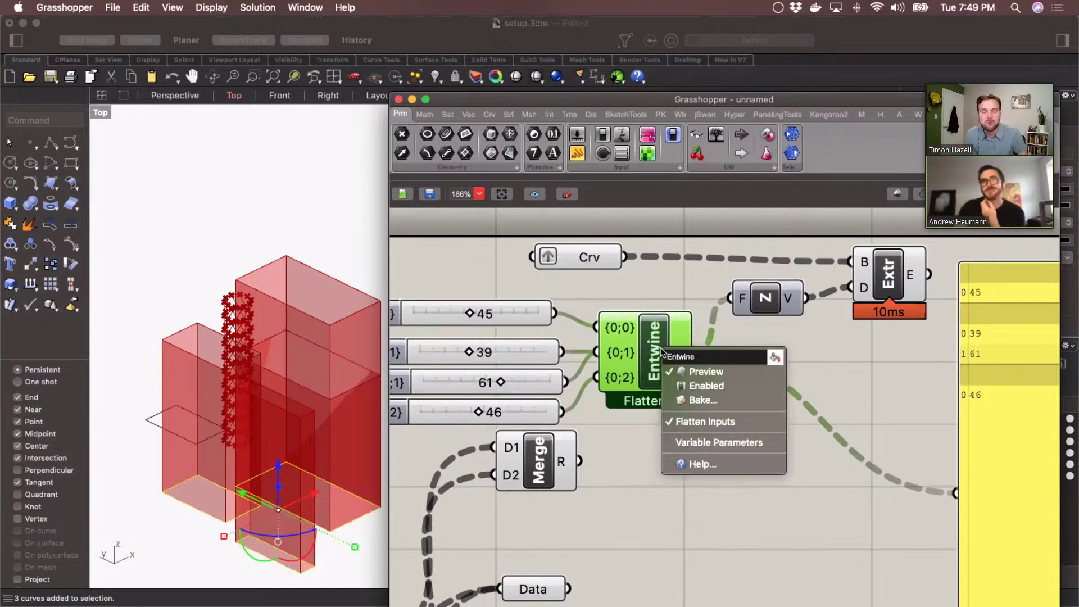
click(671, 422)
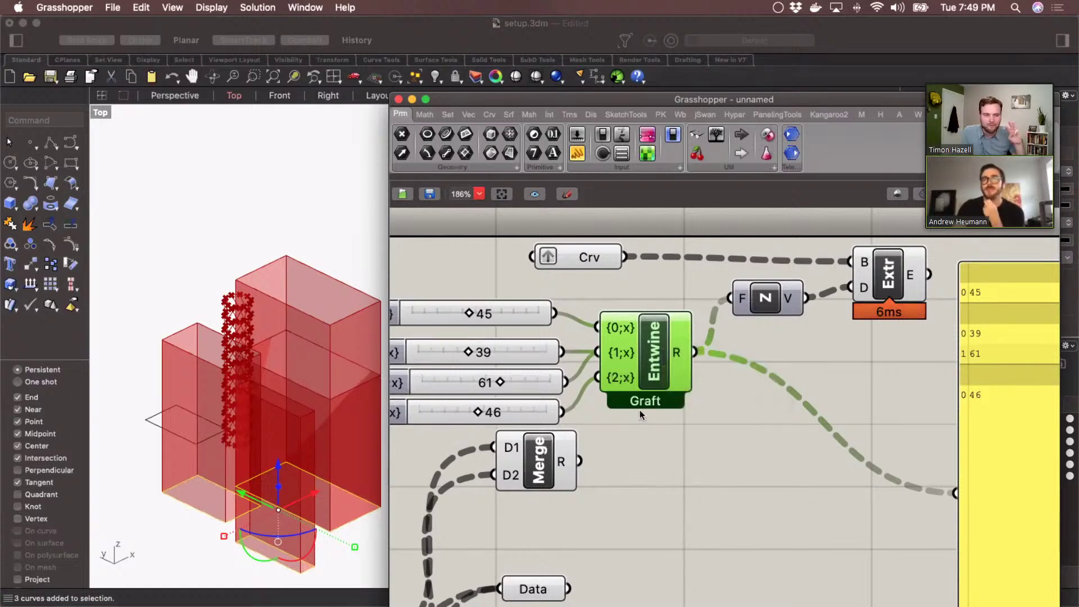
scroll(765, 451, right, 5)
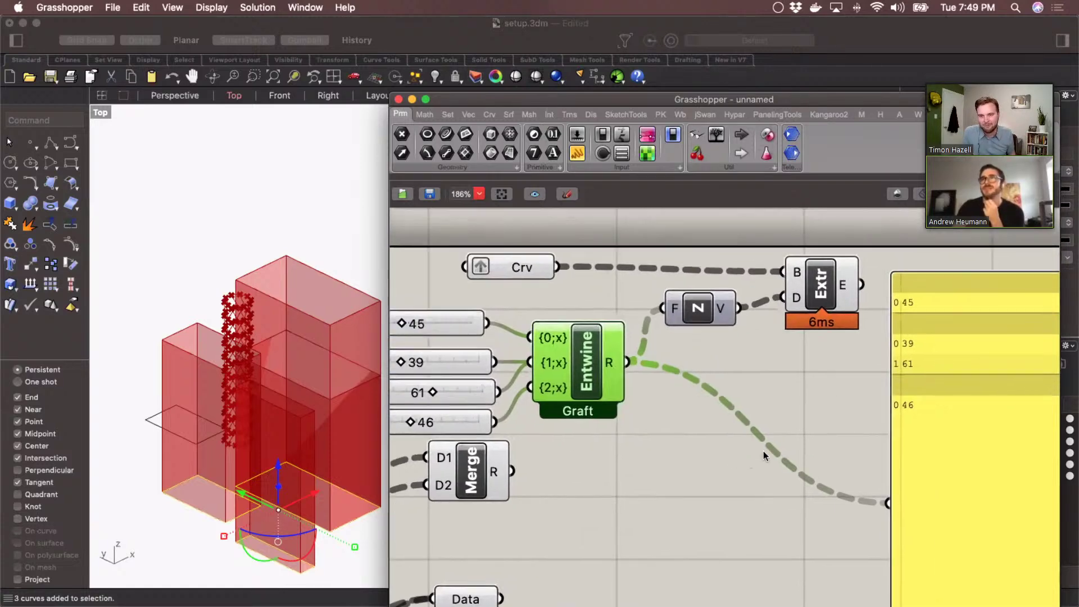
scroll(722, 441, left, 3)
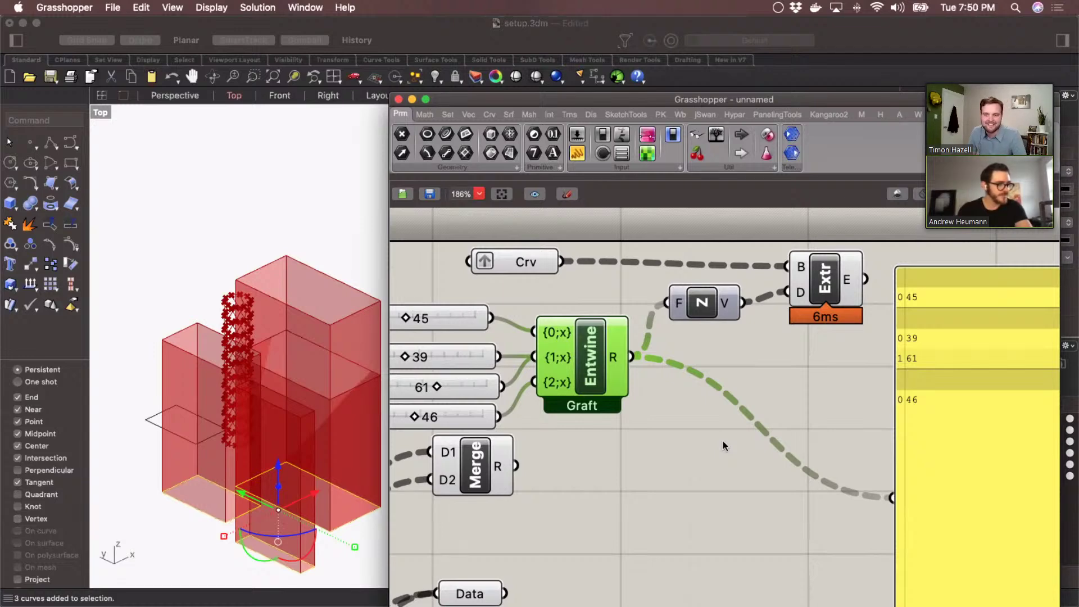
Add a C# script component beside the Data parameter
scroll(650, 449, down, 5)
double_click(650, 449)
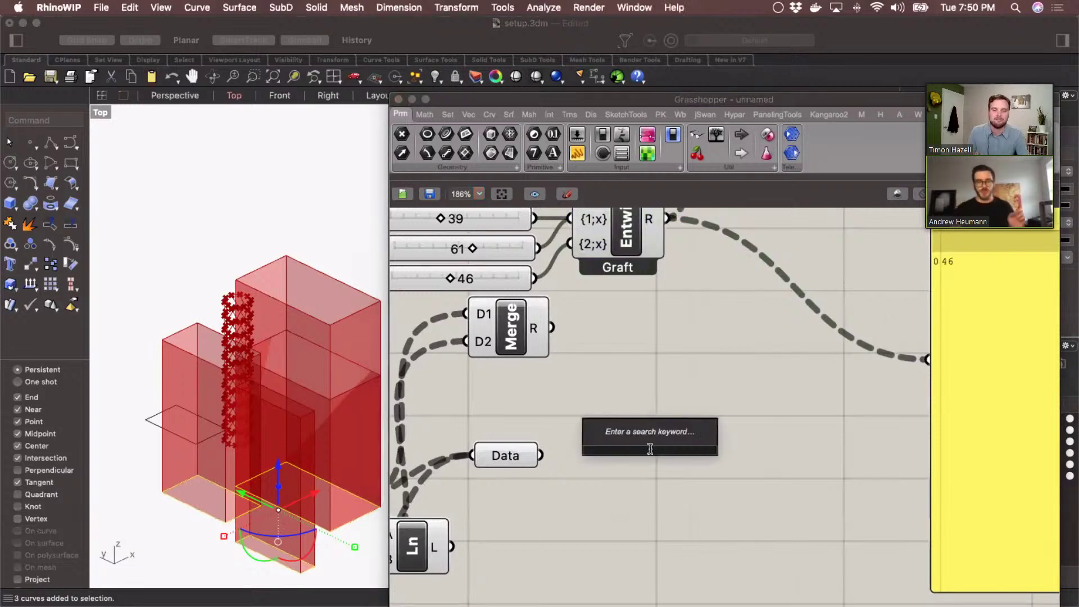
text(c#)
key(Return)
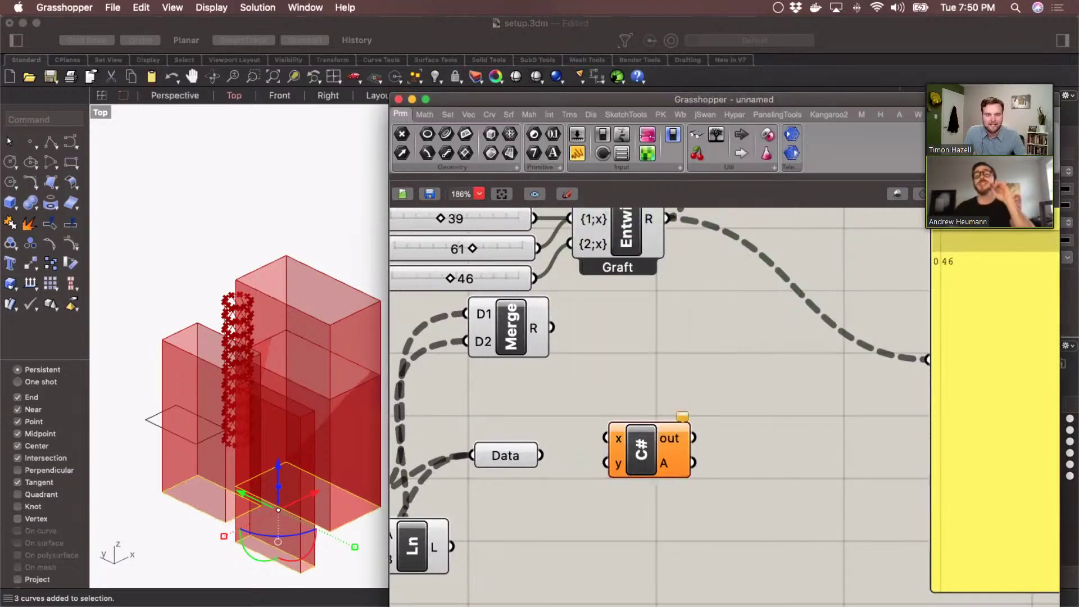
Move the C# component clear of the Data parameter and review the access options of its x input
drag(642, 439, 702, 427)
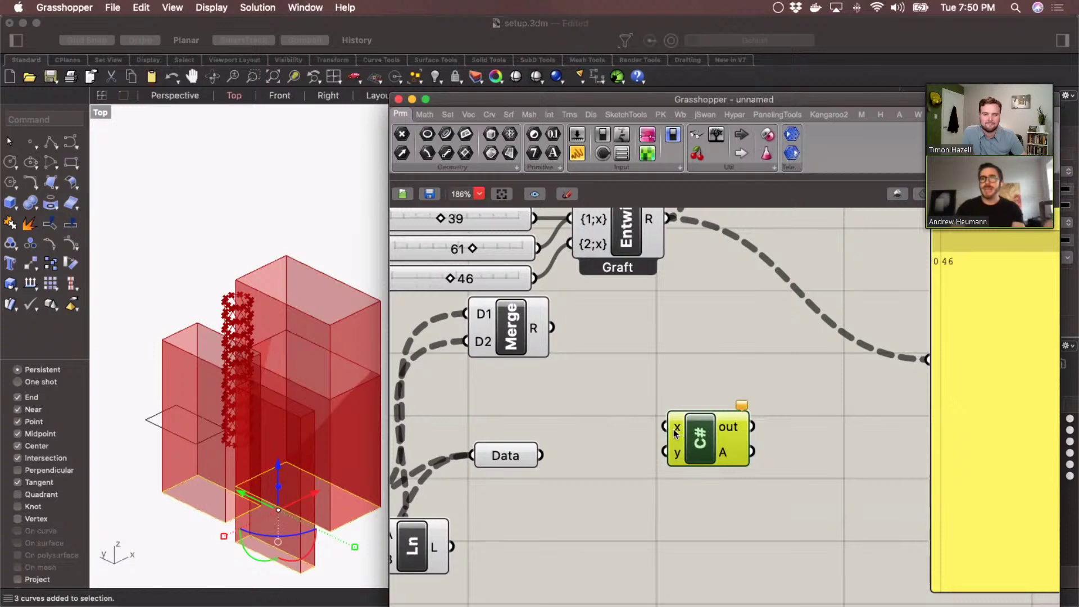
right_click(676, 433)
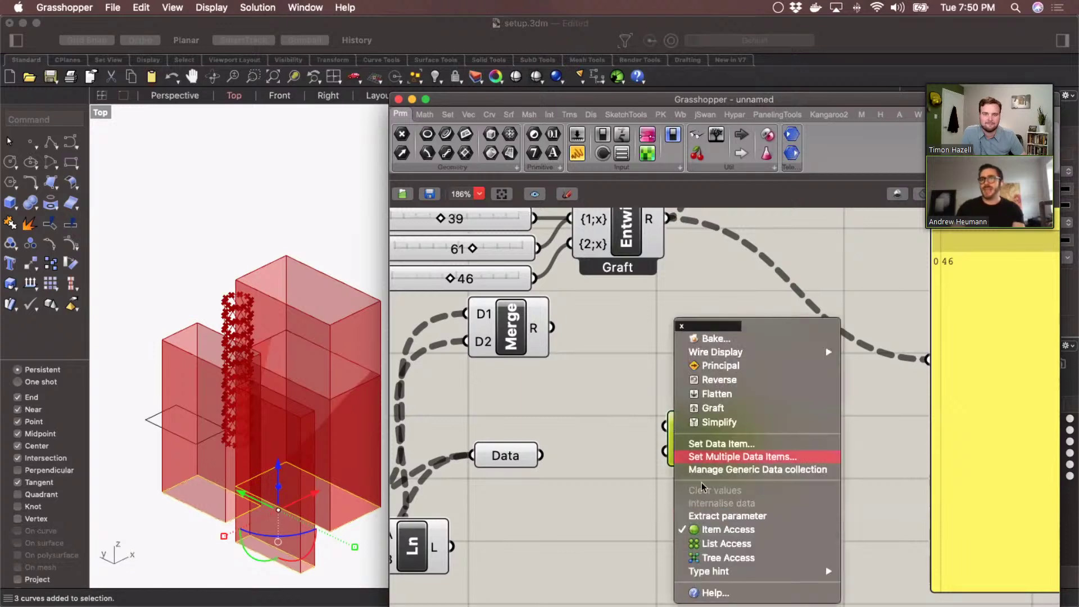
click(713, 556)
drag(701, 437, 700, 409)
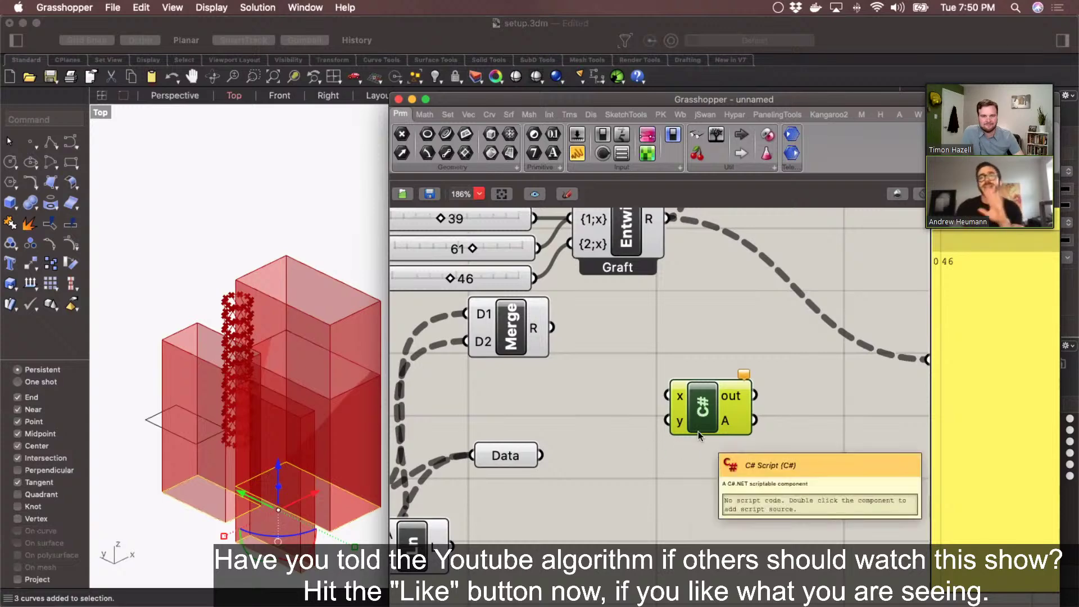
scroll(663, 421, up, 2)
scroll(663, 422, right, 2)
scroll(680, 418, up, 2)
scroll(680, 419, right, 2)
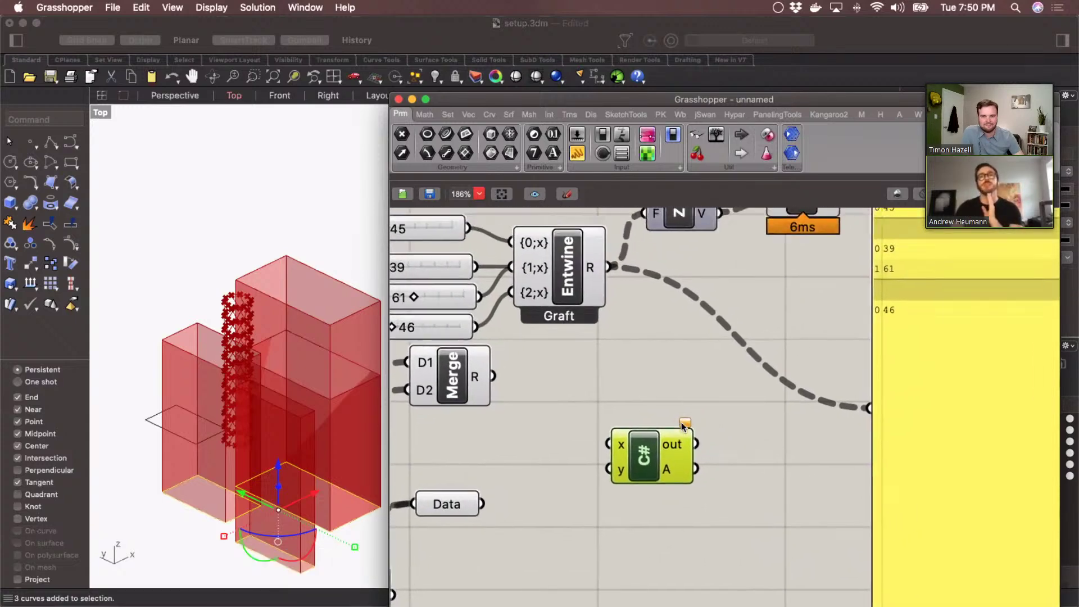
right_click(608, 455)
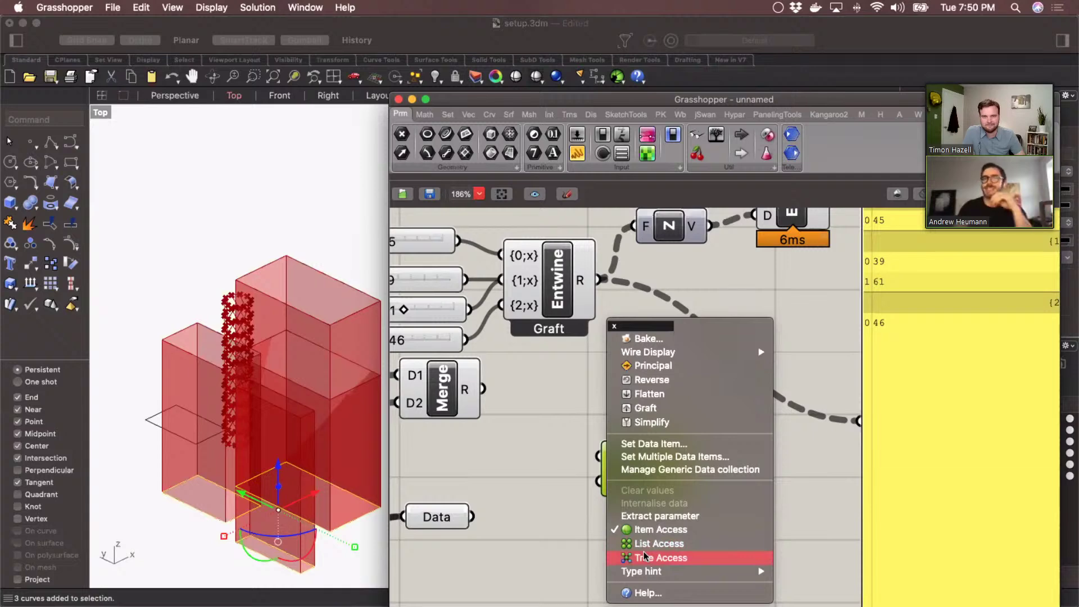
click(513, 530)
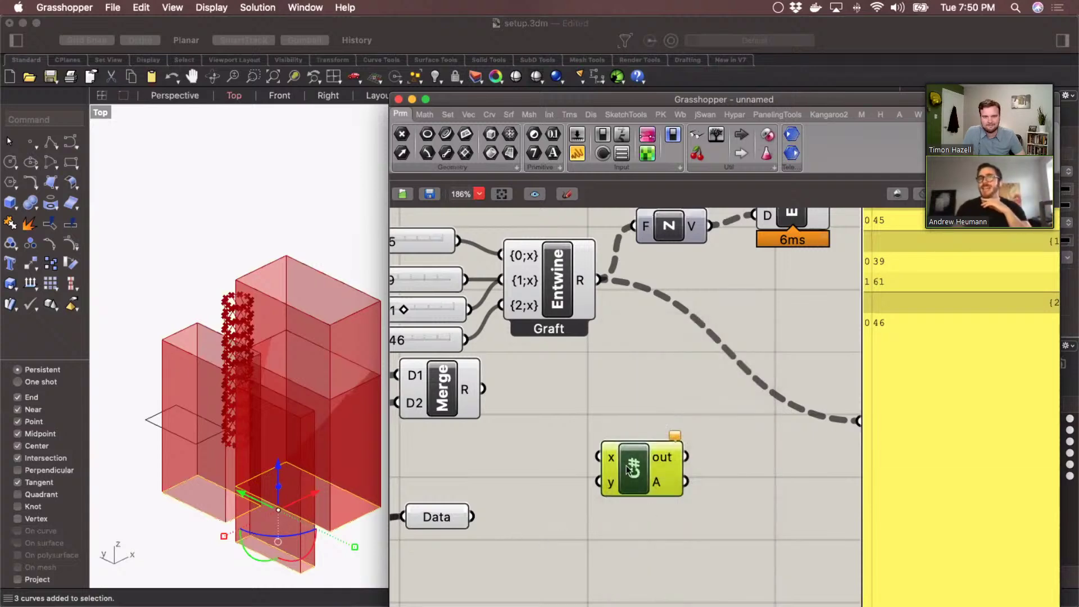
mouse_move(628, 471)
mouse_down()
mouse_move(692, 367)
mouse_move(613, 443)
mouse_move(659, 415)
mouse_move(635, 457)
mouse_up()
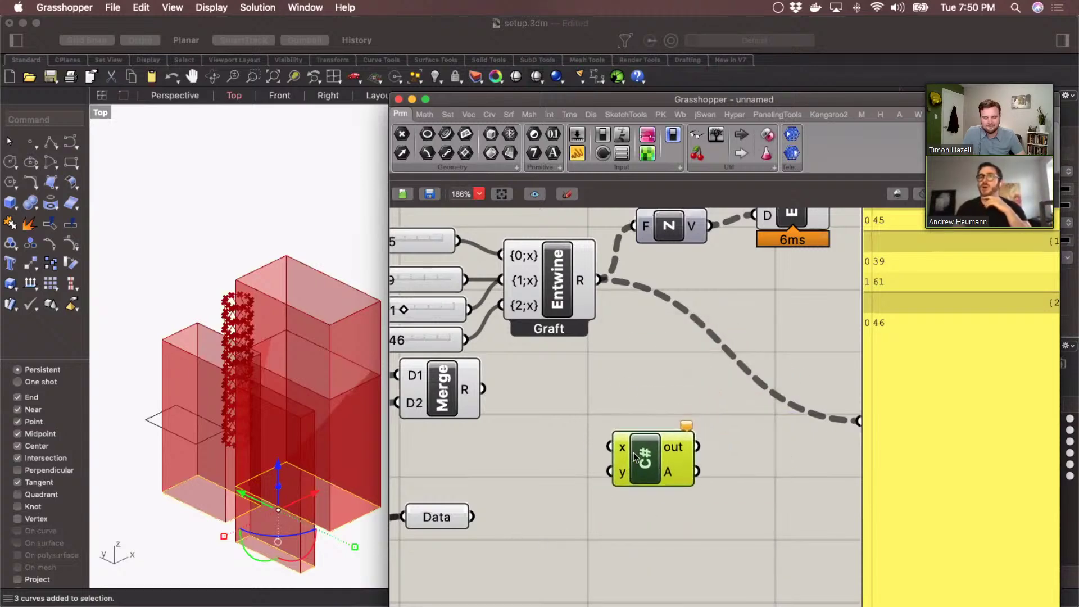
Connect the Entwine output to the x input of the C# component, keeping that input on Item Access
click(731, 360)
right_drag(692, 285, 622, 365)
drag(527, 358, 607, 514)
right_click(582, 497)
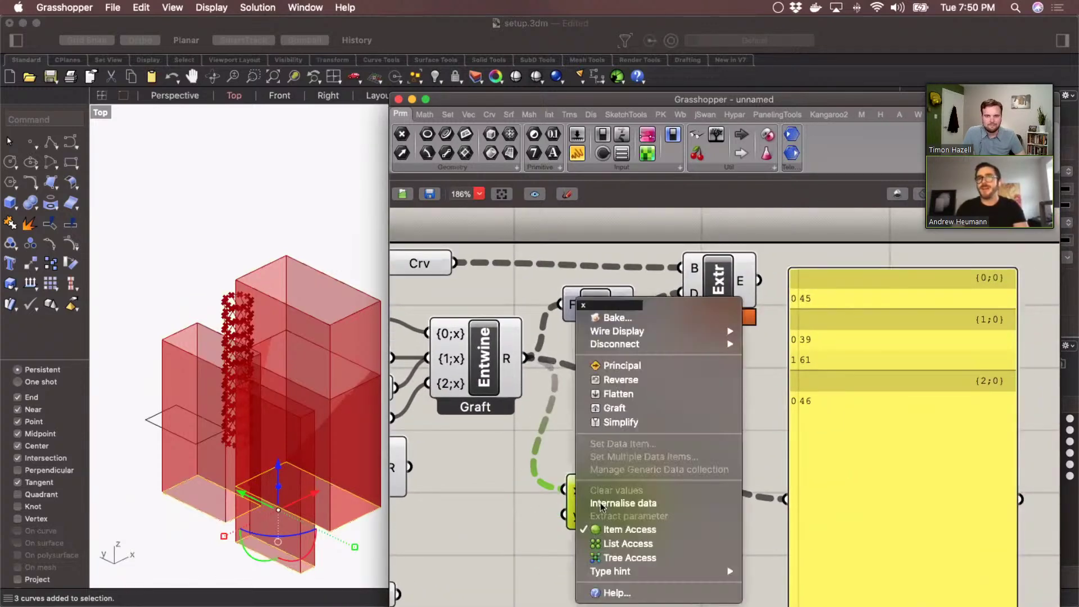
click(599, 528)
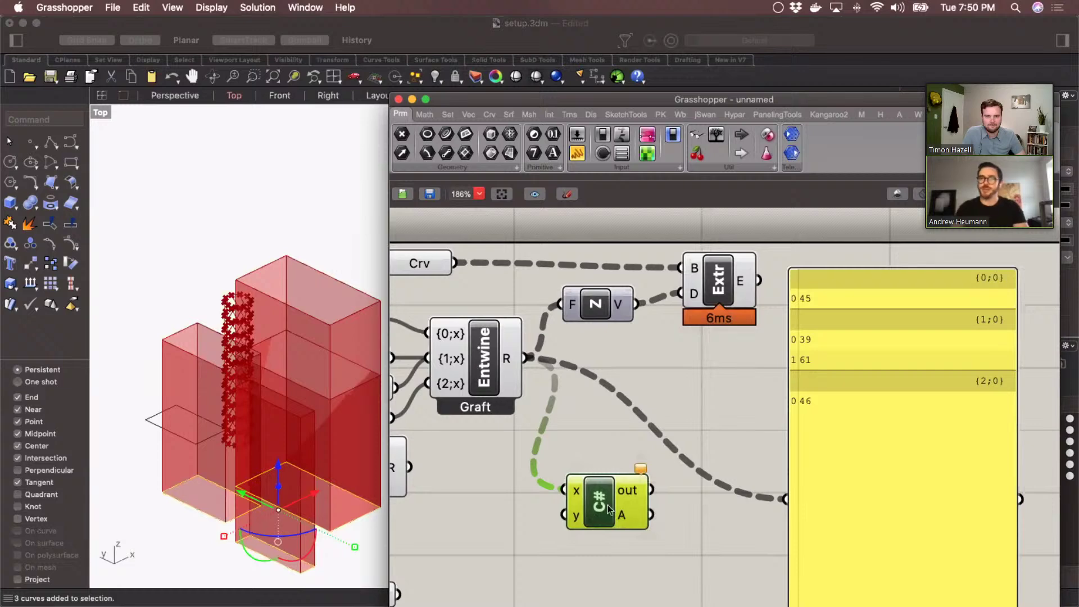
Open the C# component's script editor, move it off the component and write the script line A = x * 4;
double_click(599, 506)
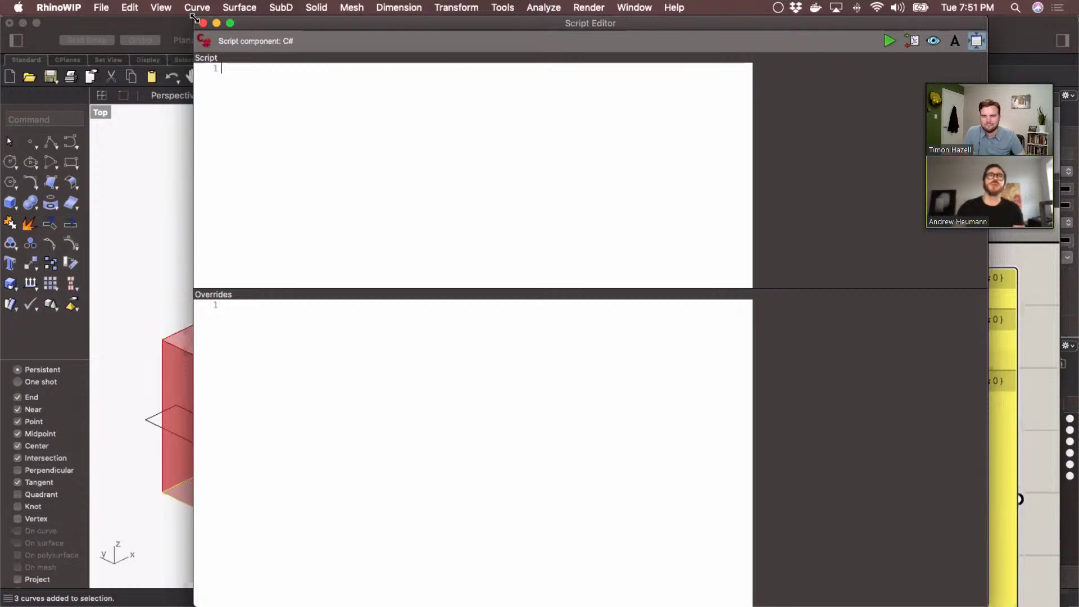
drag(194, 18, 278, 179)
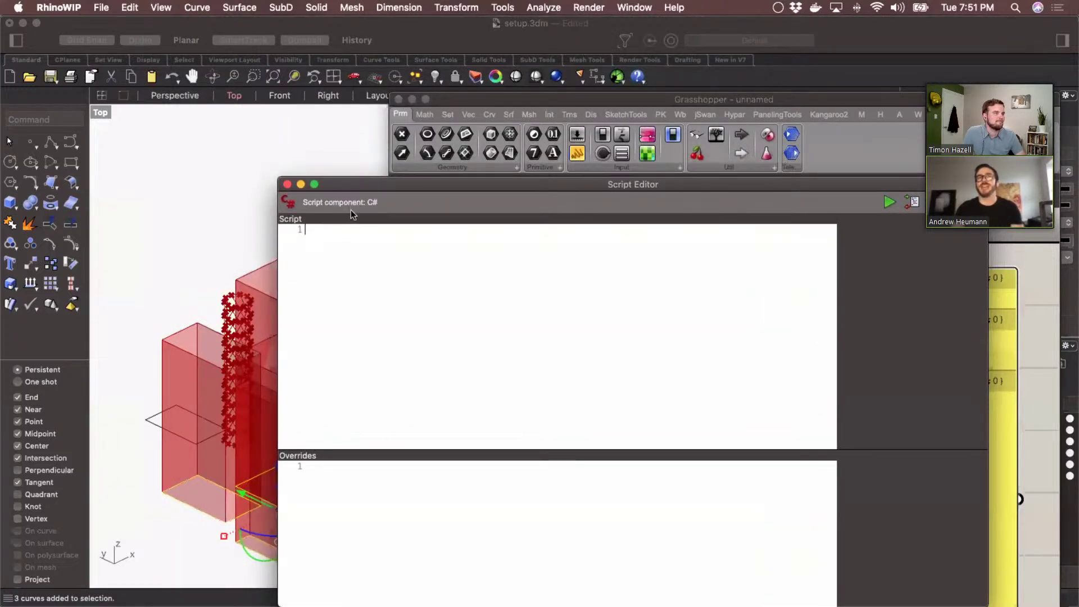
drag(351, 210, 727, 349)
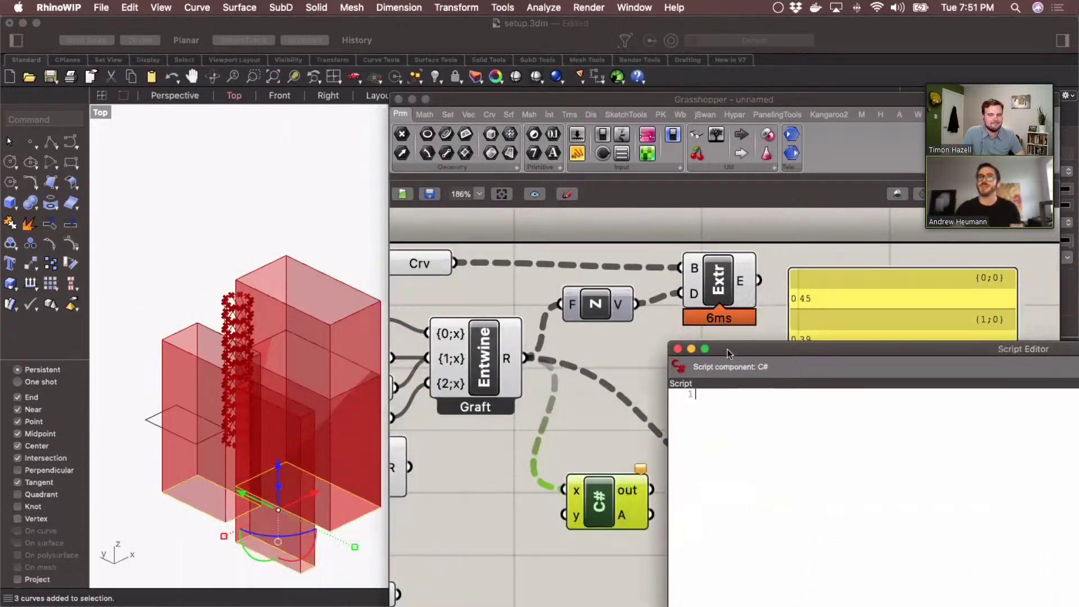
right_click(574, 499)
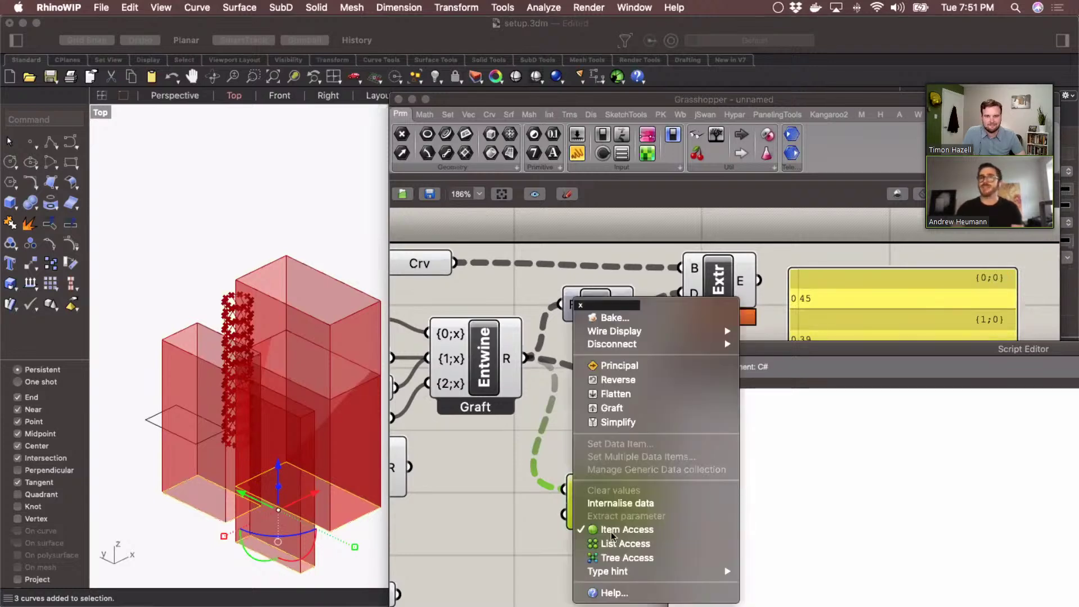
click(912, 431)
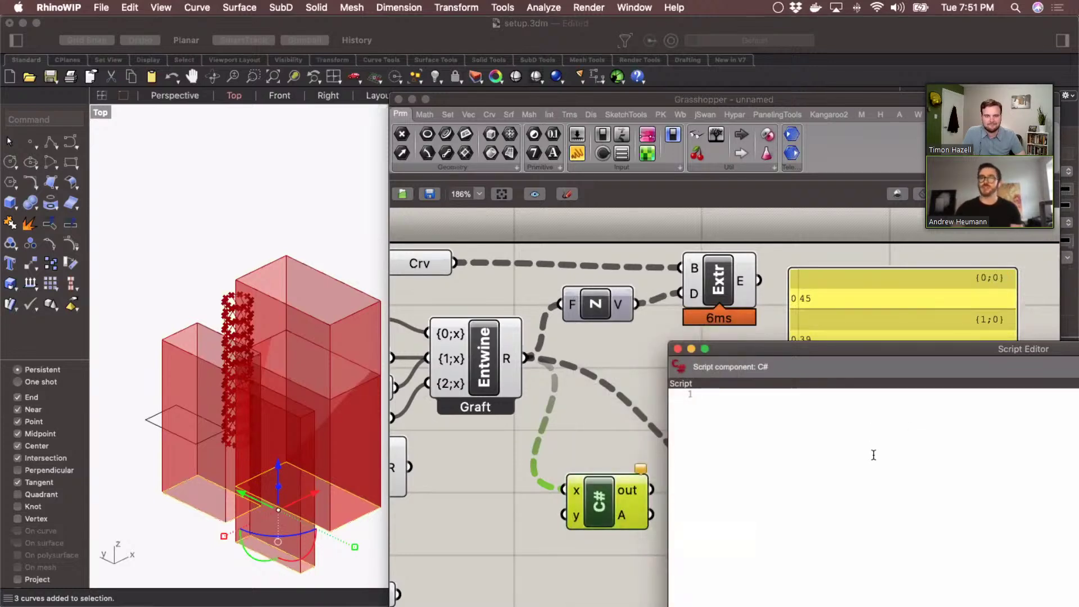
text(A = x * 4;)
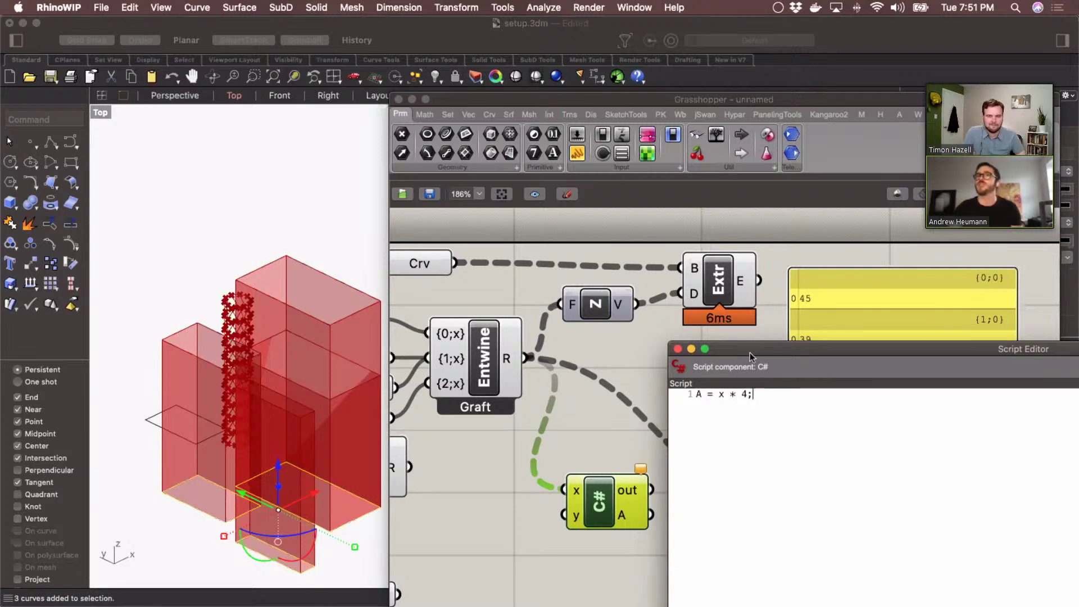
drag(750, 352, 761, 236)
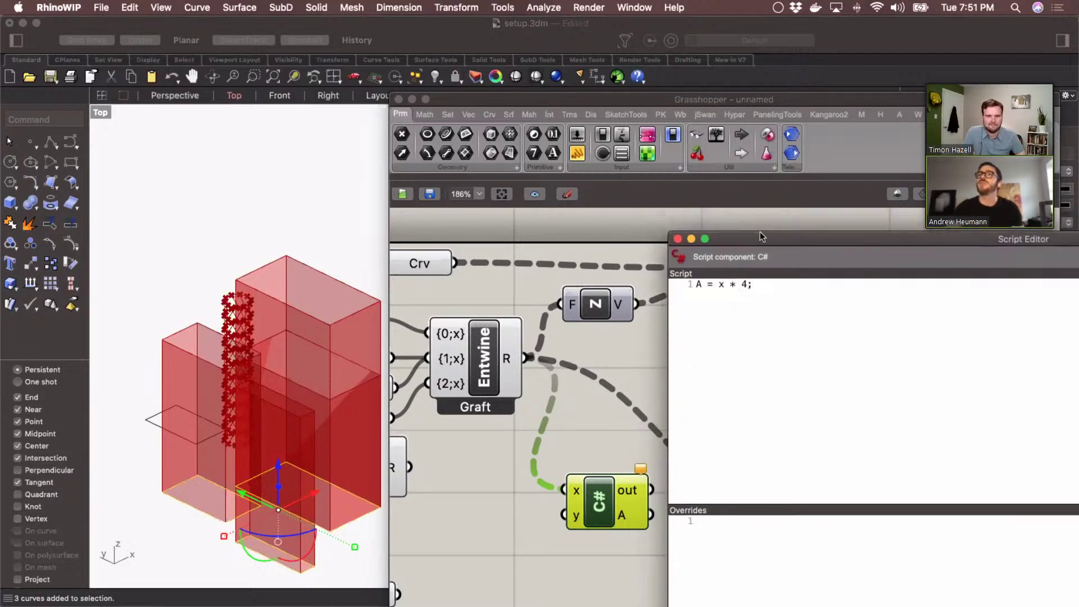
Set the type hint of the C# component's x input to double
right_click(574, 487)
mouse_move(654, 571)
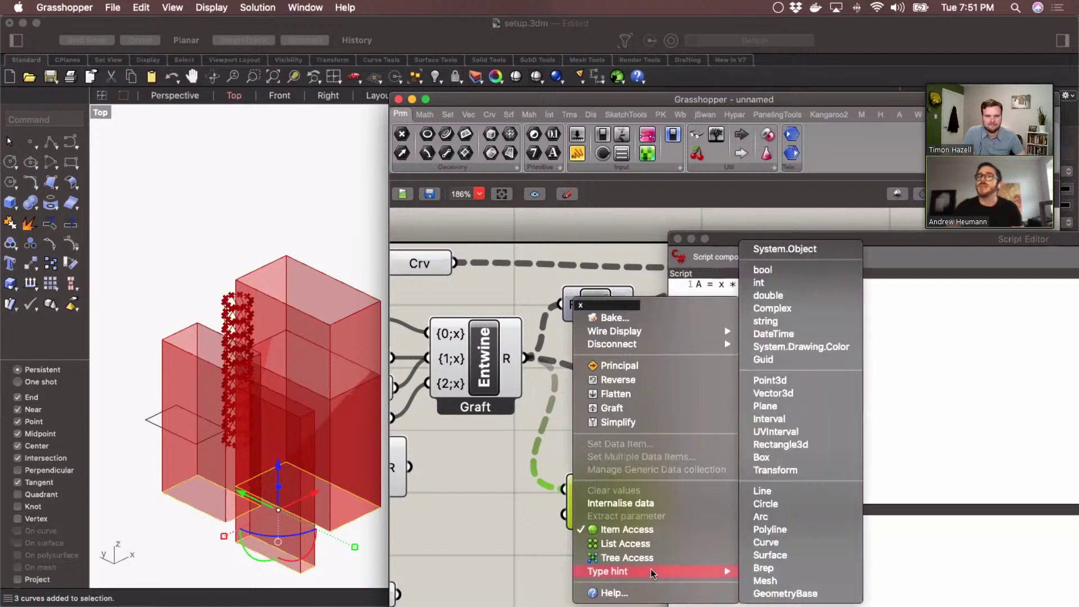
click(798, 296)
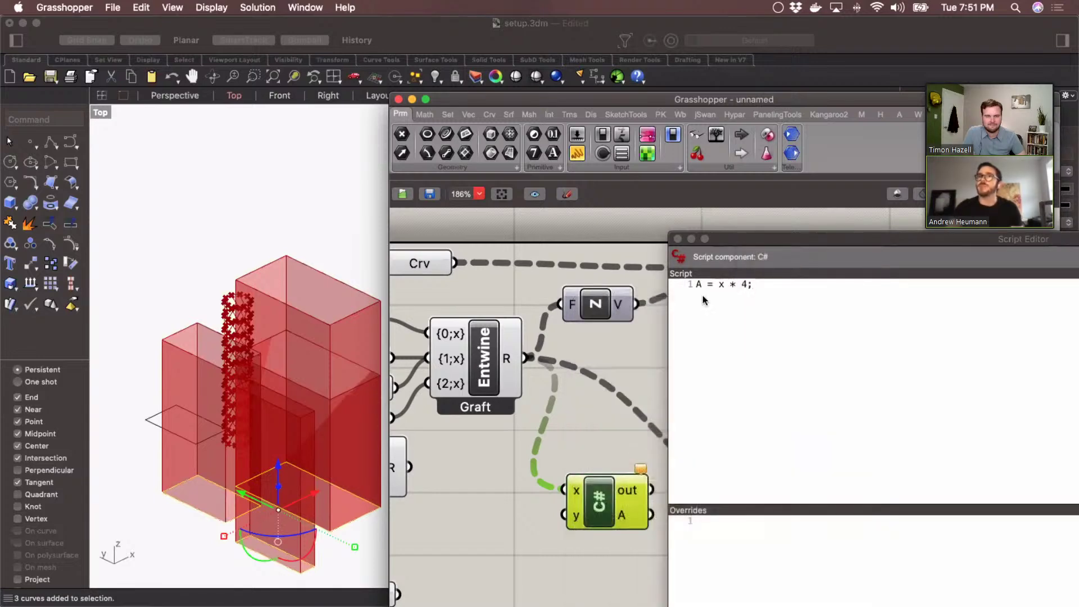
Move the script editor aside, place a panel beside the C# component and connect output A to it
drag(758, 243, 128, 417)
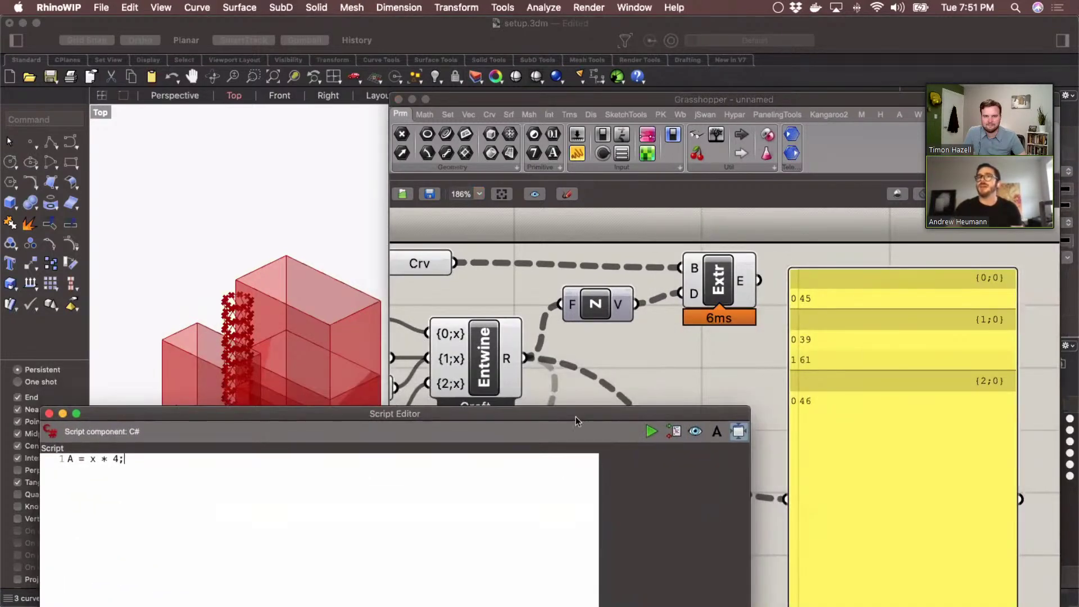
drag(646, 413, 455, 383)
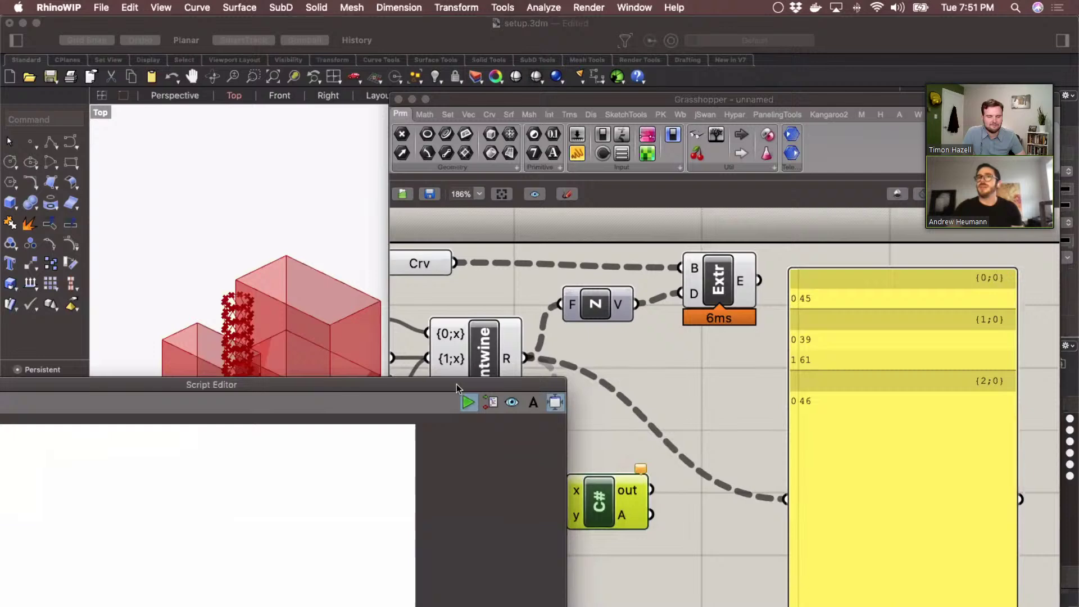
click(734, 443)
key(super+v)
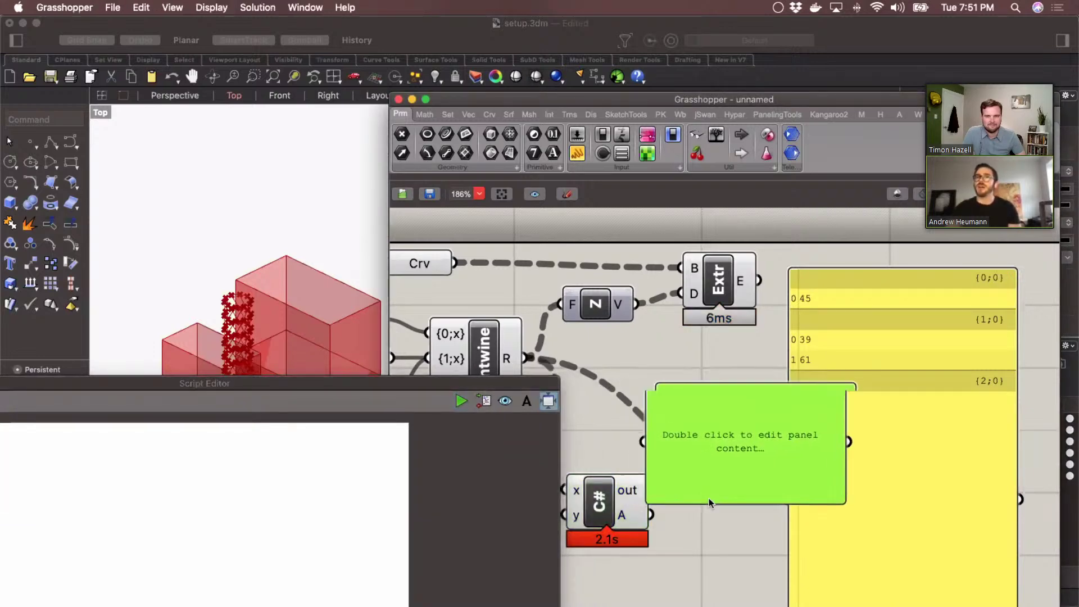
drag(651, 515, 681, 472)
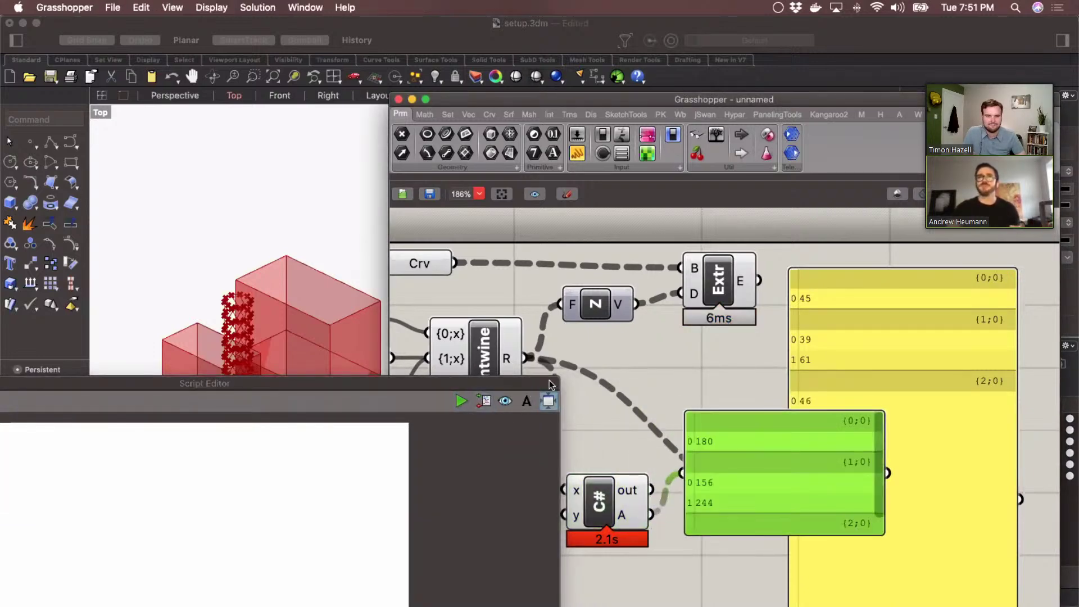
Resize the script editor to fit beside the C# component and switch the x input to List Access
drag(555, 379, 205, 488)
drag(141, 509, 335, 196)
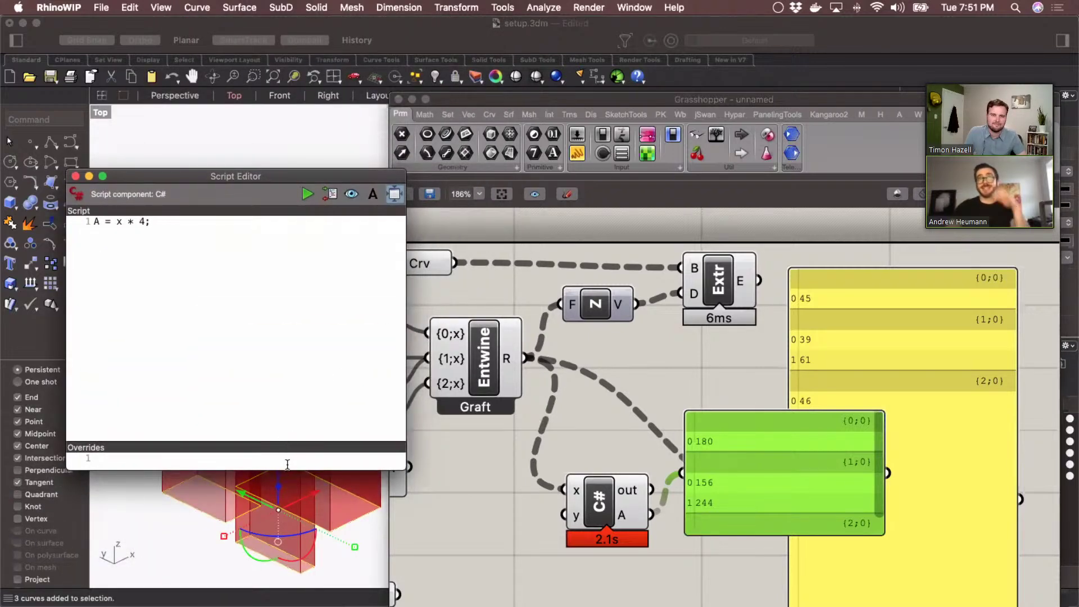
drag(285, 473, 283, 588)
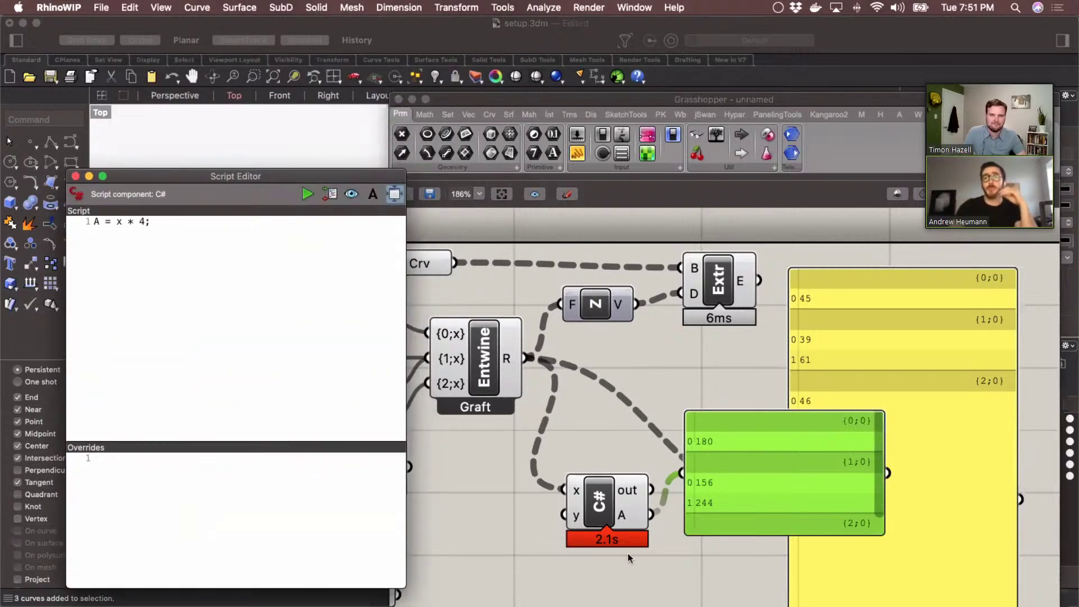
right_click(575, 493)
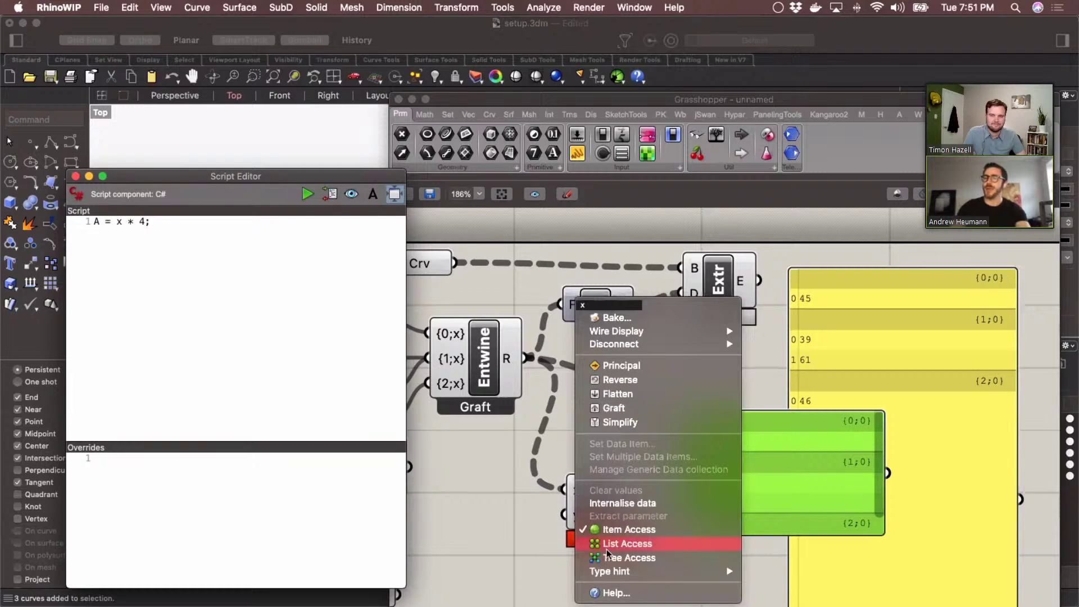
click(624, 543)
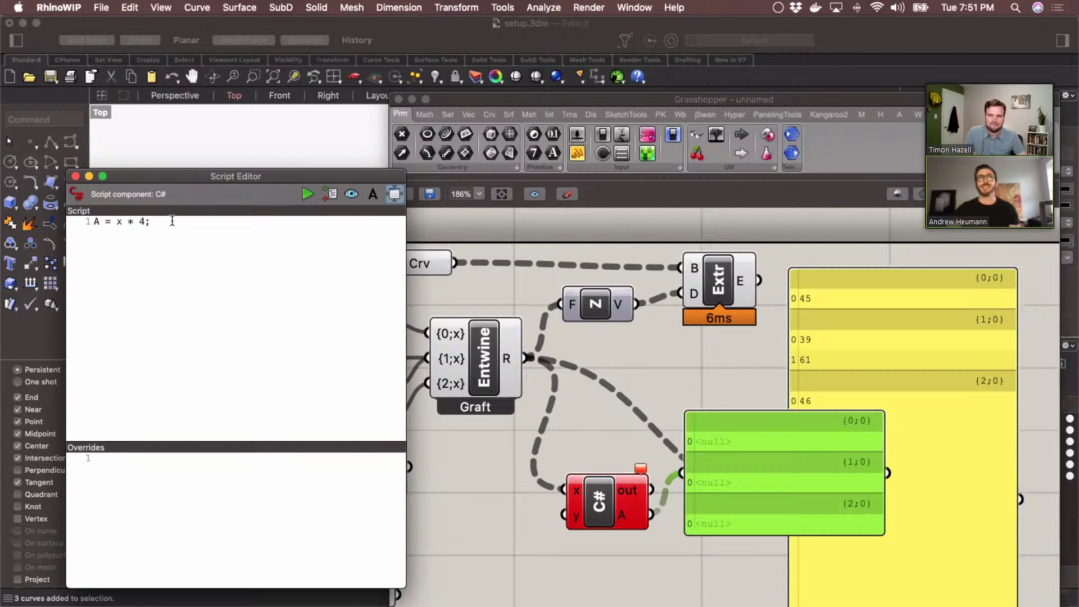
Replace the script code with var myListOut = new List<double>(); and begin a for loop on the second line
drag(172, 222, 39, 224)
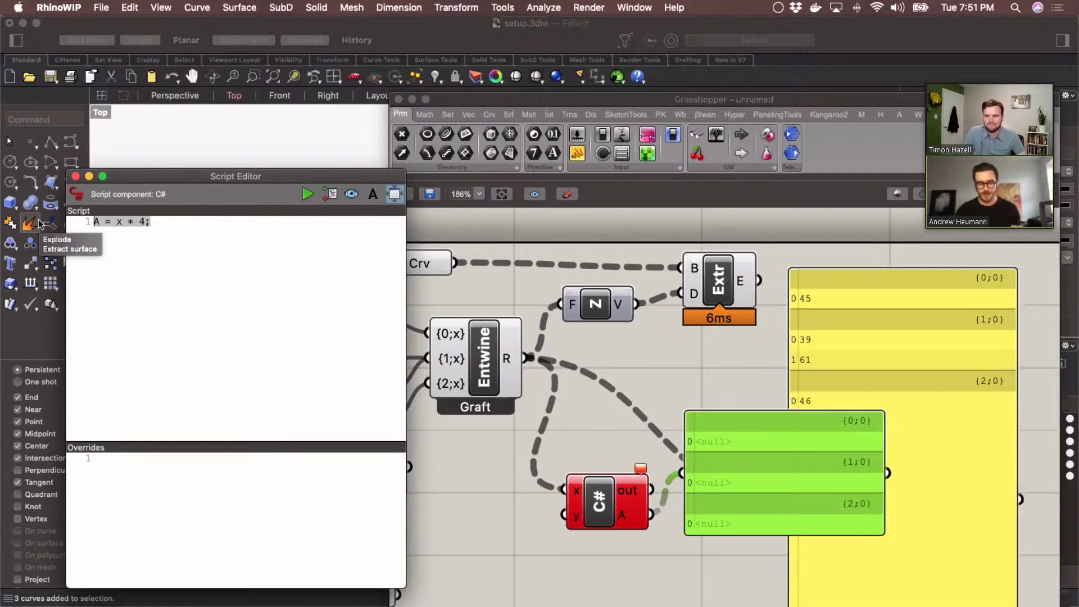
text(var myList)
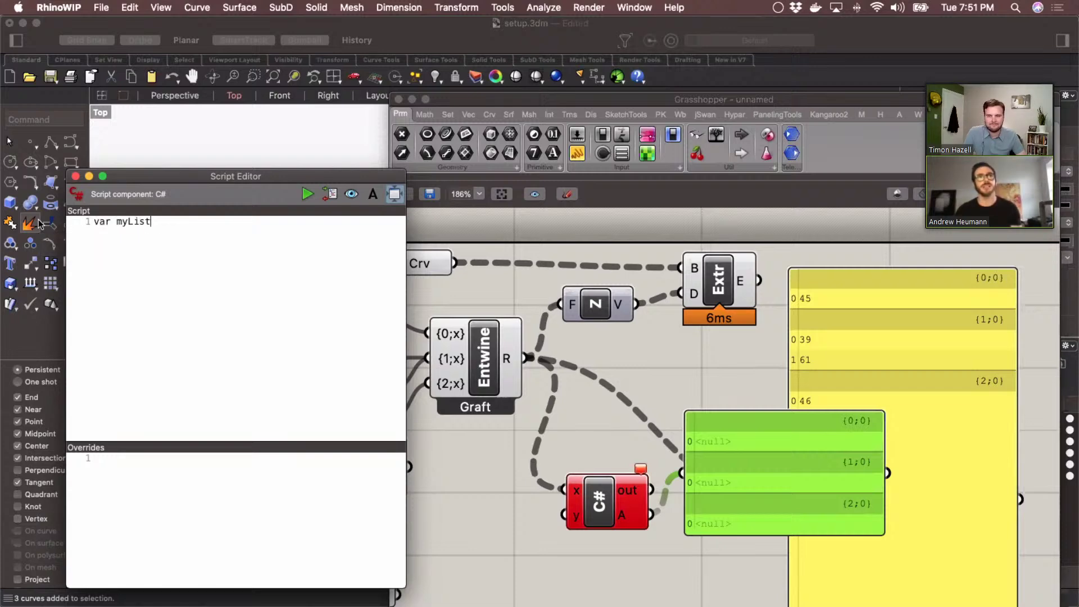
text(Out = new List<doub)
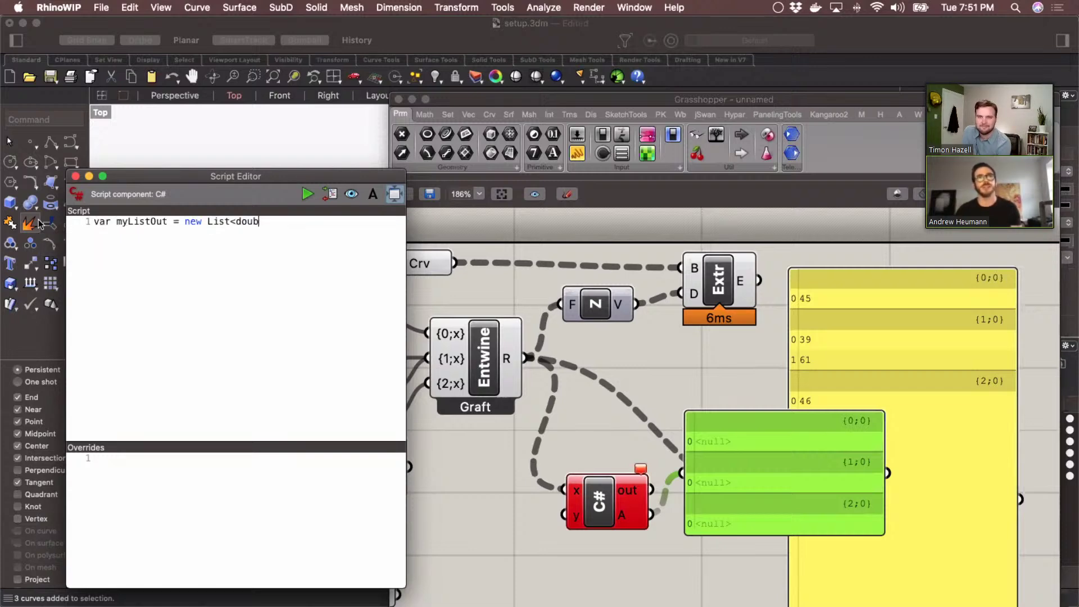
text(le>for()
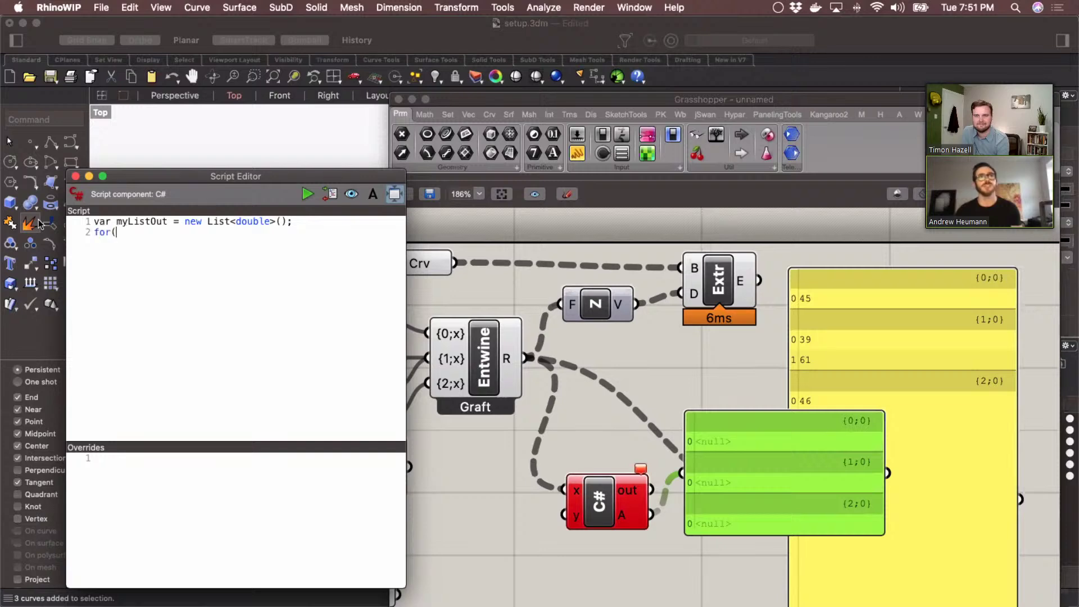
Complete the loop header as for(int i=0;i<x.Count;i++), open its braced body and enter myList inside
text(int i=0;li)
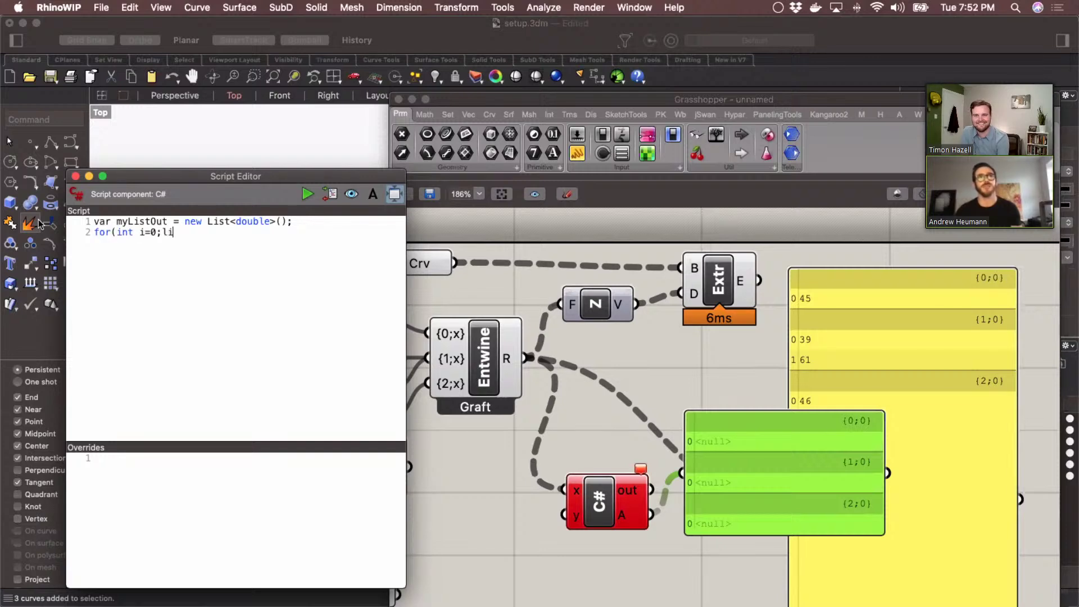
key(BackSpace)
key(BackSpace)
text(i<x.)
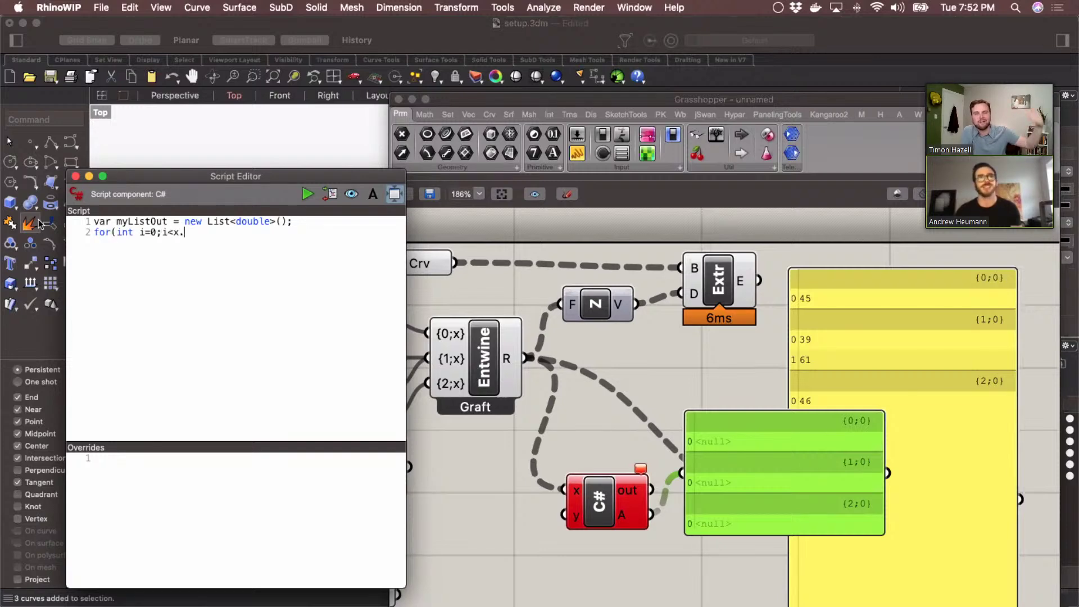
text(Coutn)
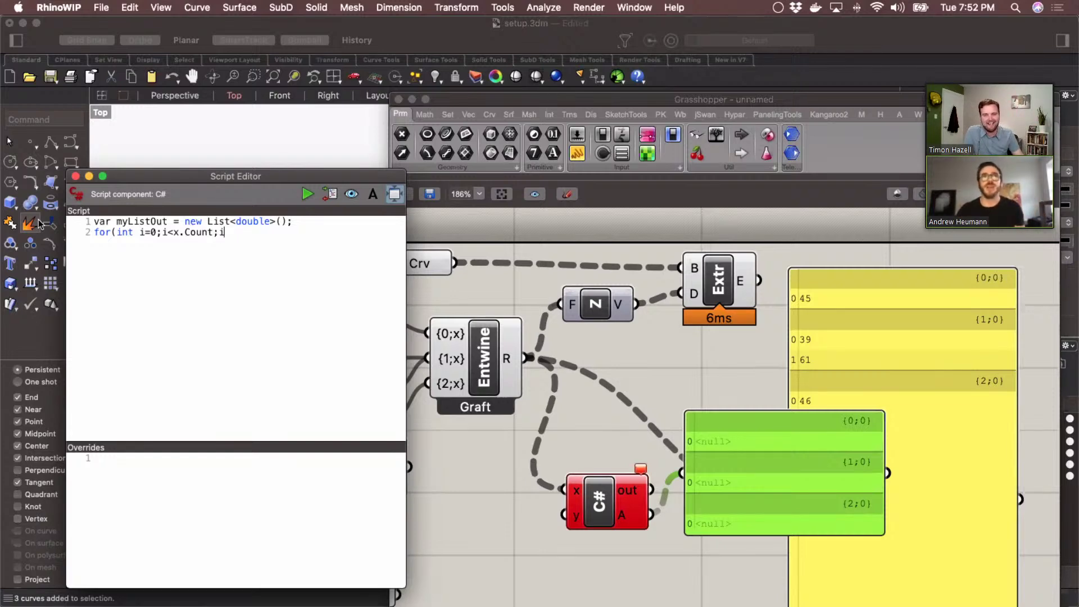
text({)
key(Return)
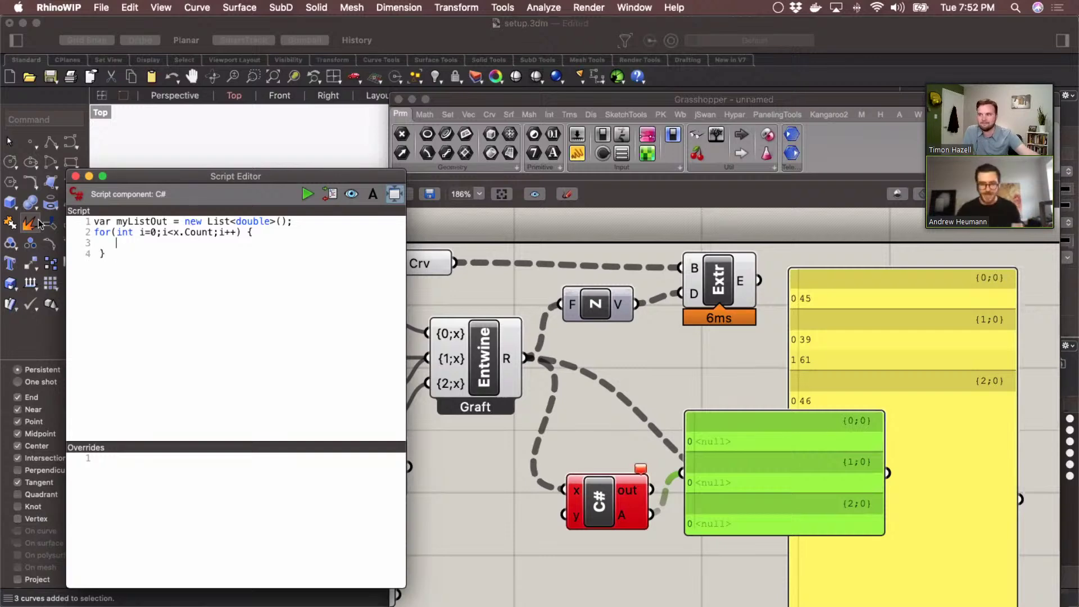
text(myList)
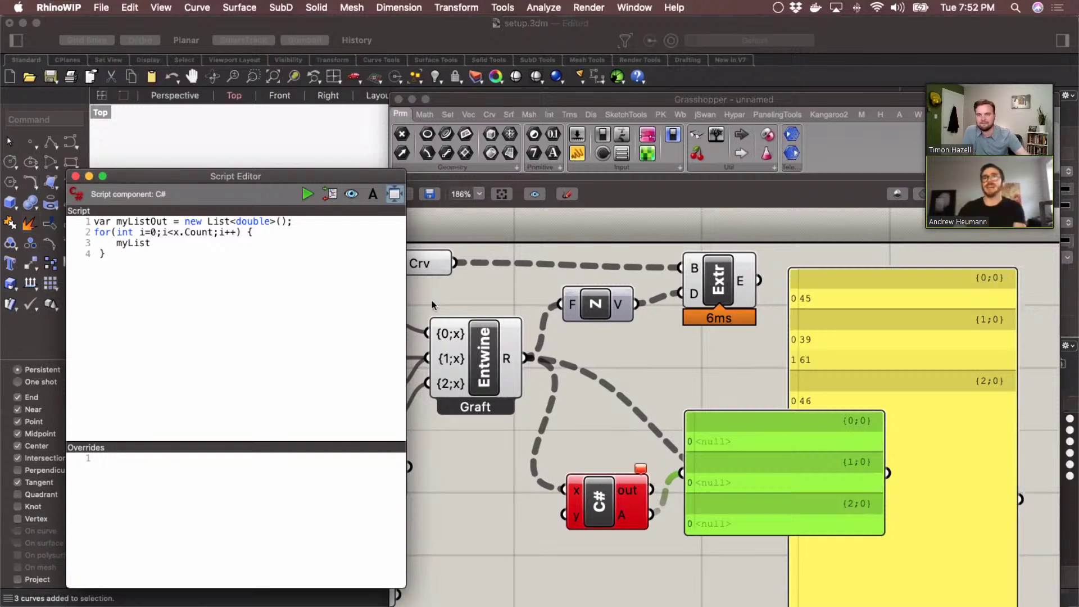
Show the Item, List and Tree Access options of the C# component's x input
drag(579, 490, 574, 482)
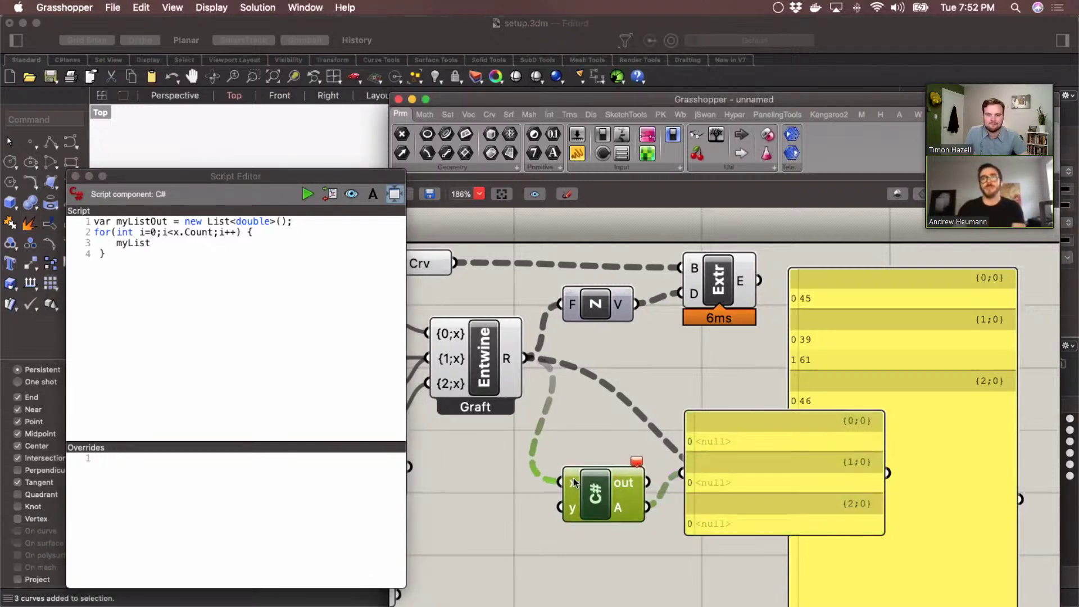
right_click(574, 482)
click(629, 530)
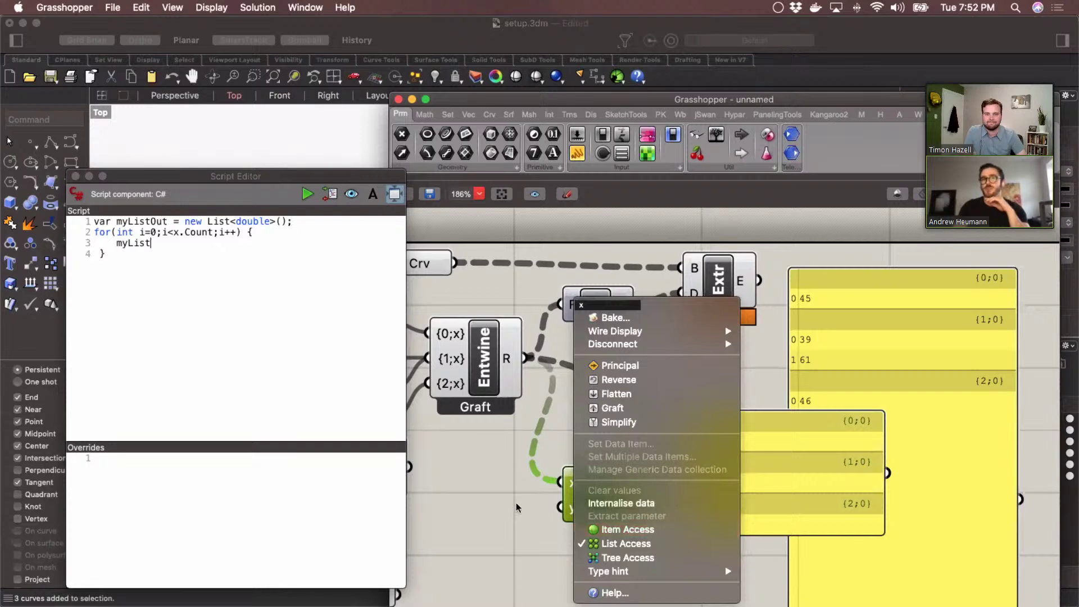
Move the C# component up slightly and add a GhPython Script component below Entwine
drag(599, 493, 592, 472)
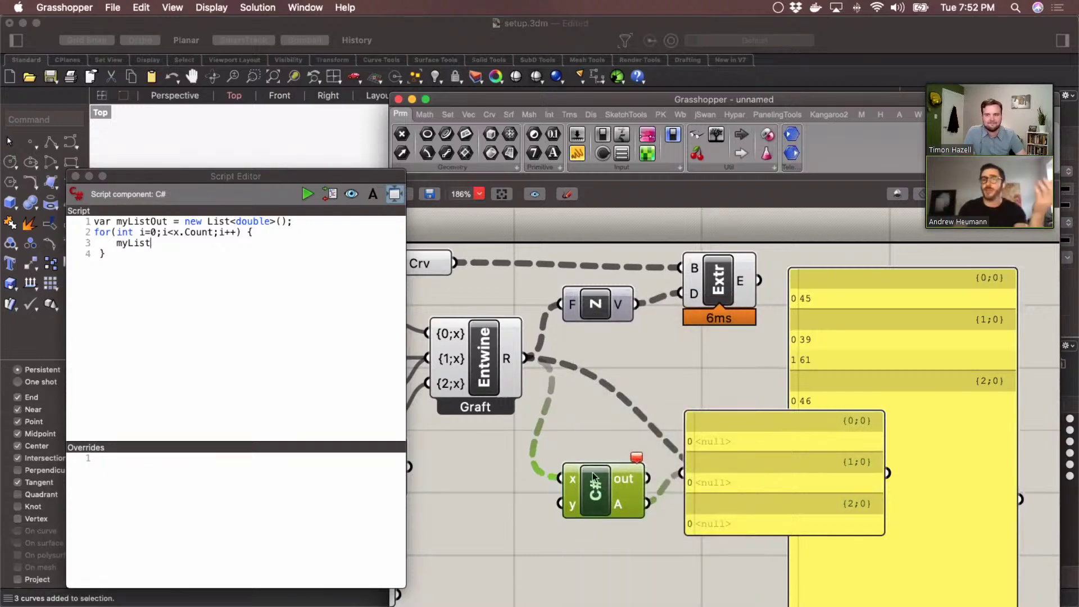
double_click(521, 528)
text(pyt)
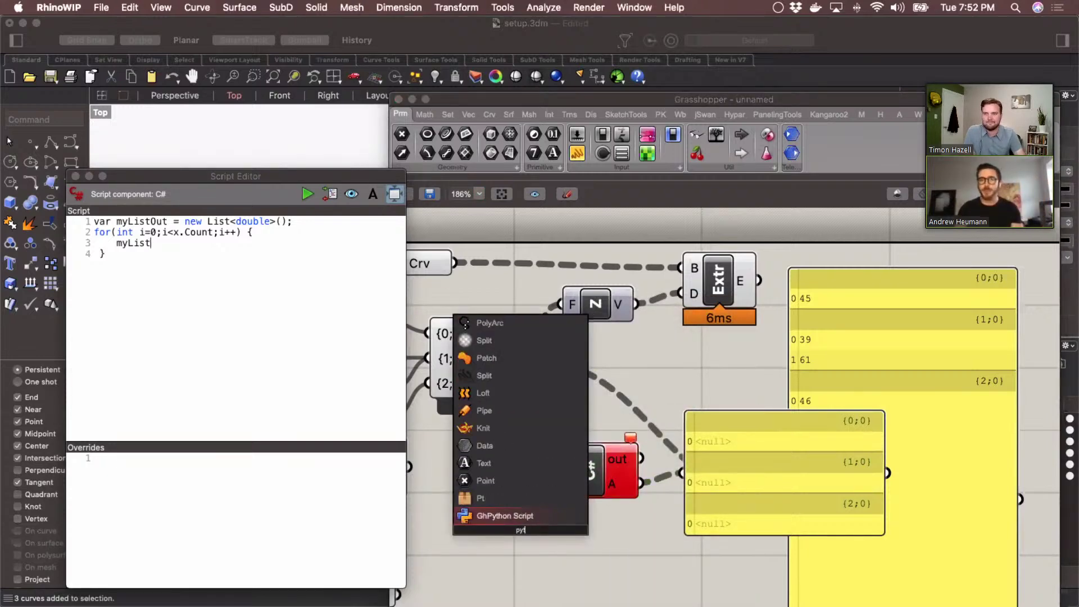
key(Return)
Show the Item, List and Tree Access options of the Python component's x input
right_click(500, 511)
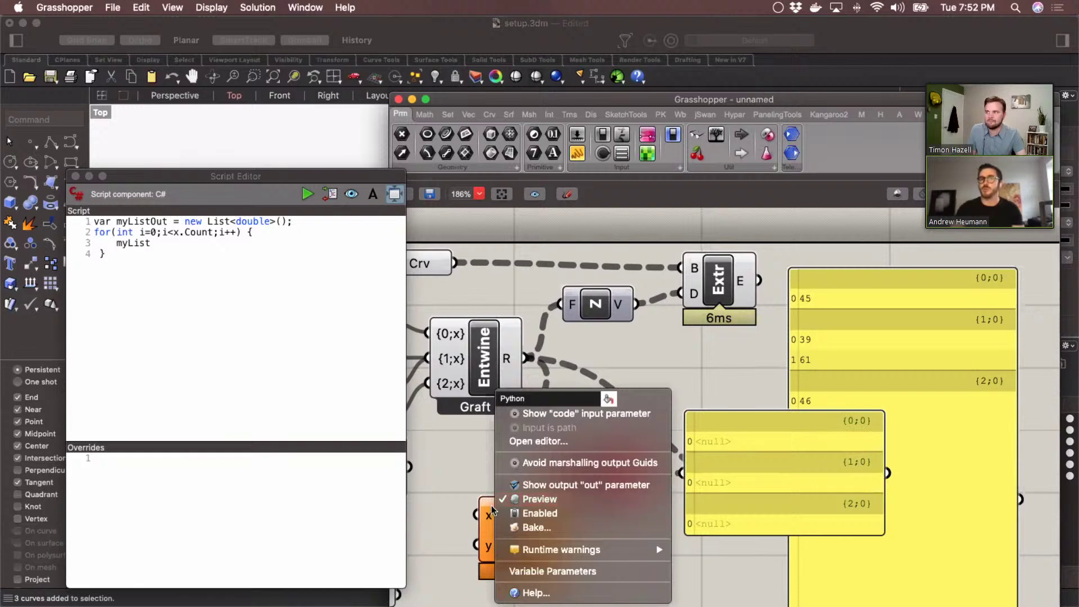
click(488, 512)
right_click(489, 513)
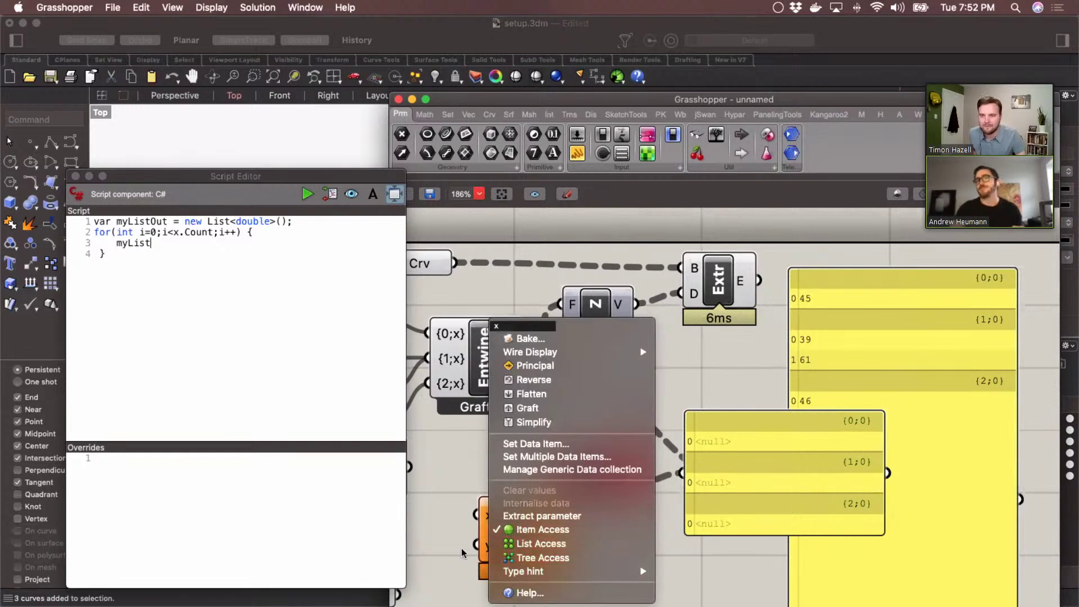
click(553, 540)
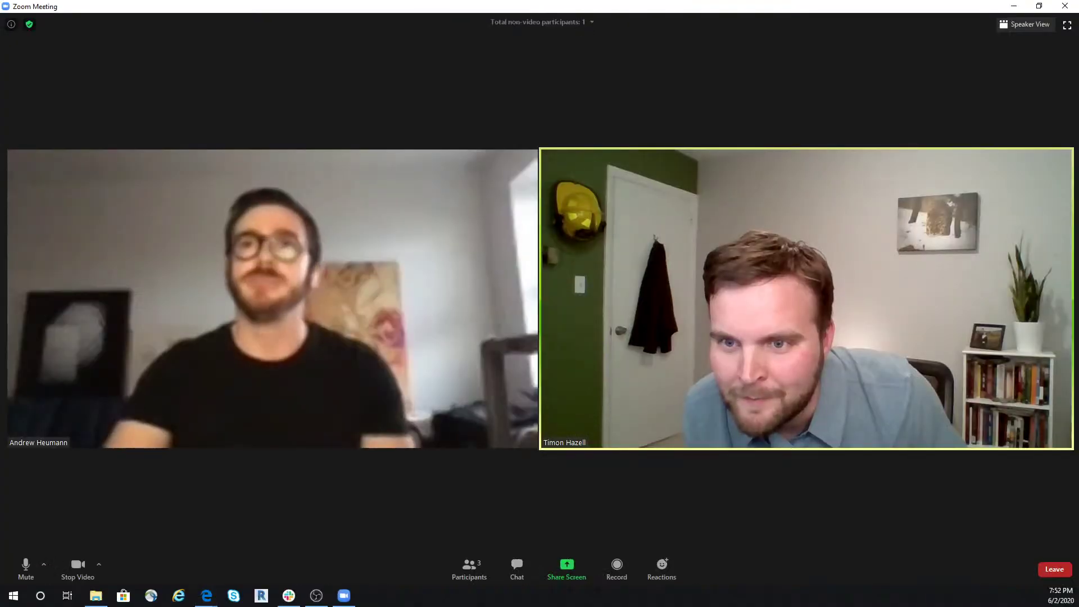